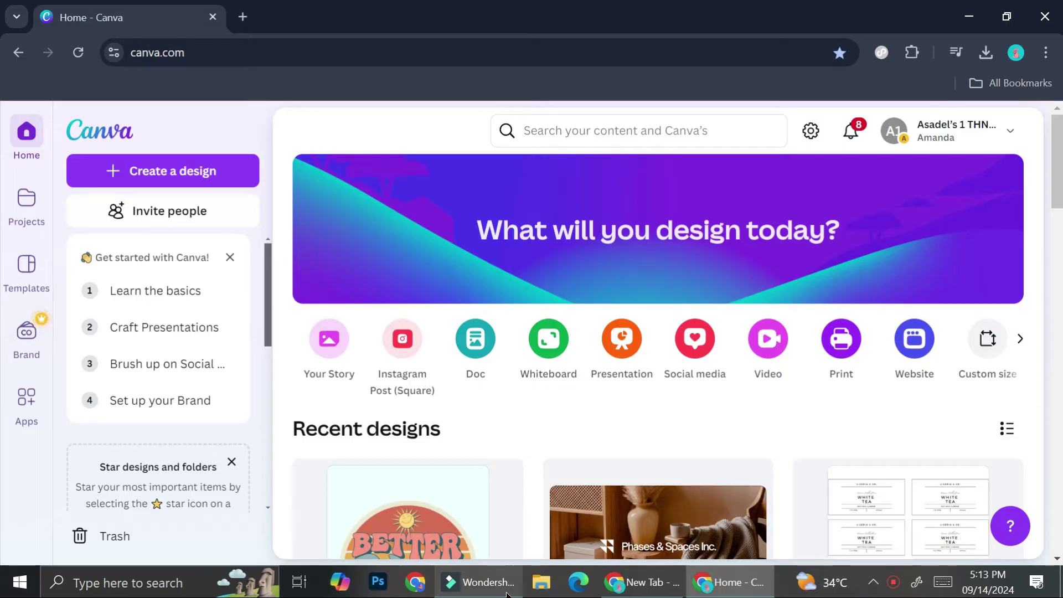
Step: Search Canva's templates for 'blog', bringing up 16,638 template results
left_click(589, 138)
type("blog")
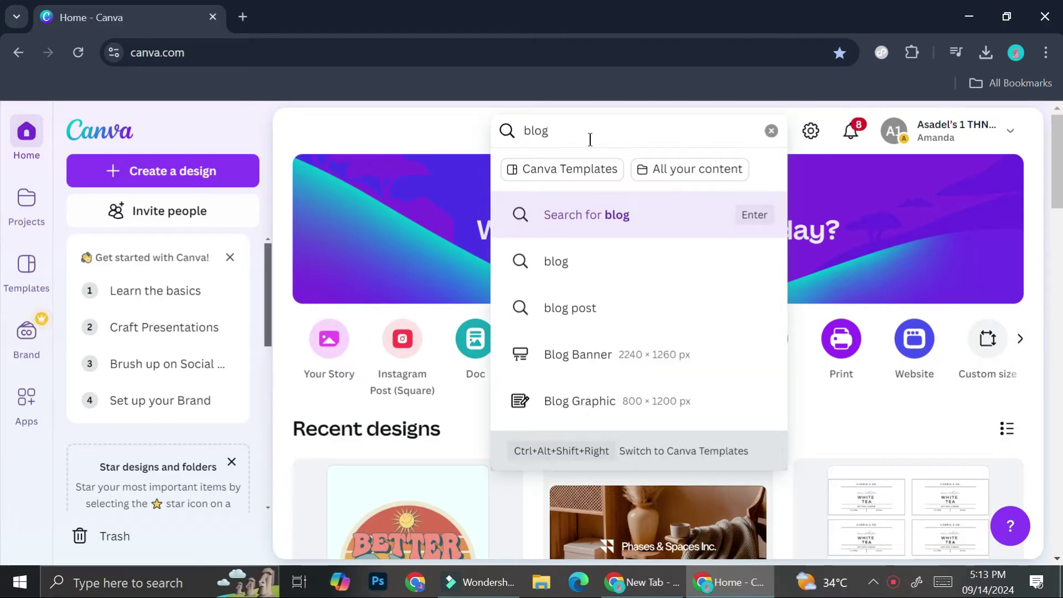
left_click(552, 269)
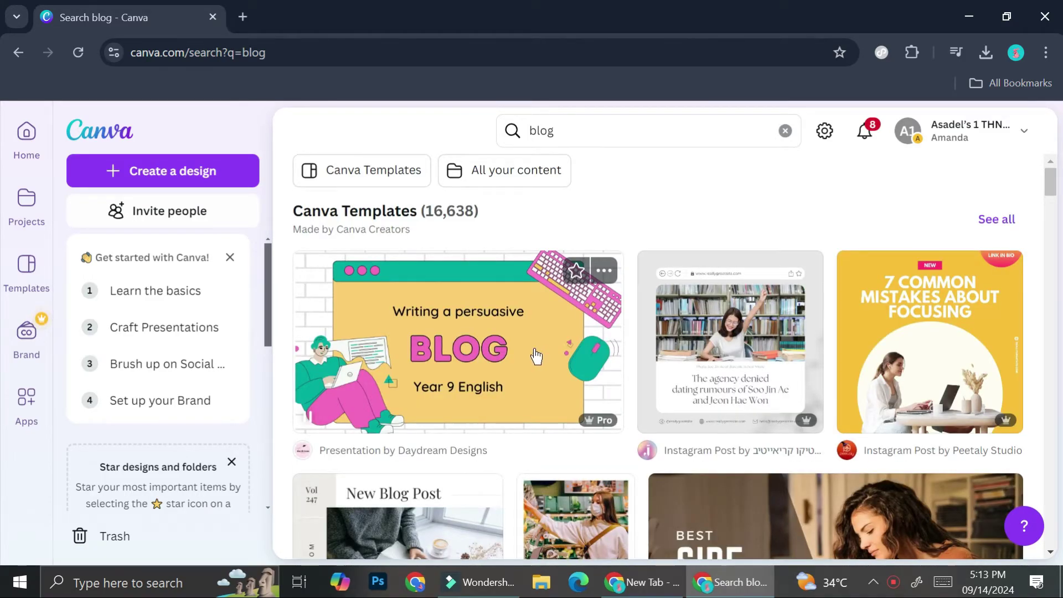
Step: Browse the 'blog' template results, then reselect the search box to replace the query
scroll(536, 356, "down", 4)
scroll(536, 356, "down", 5)
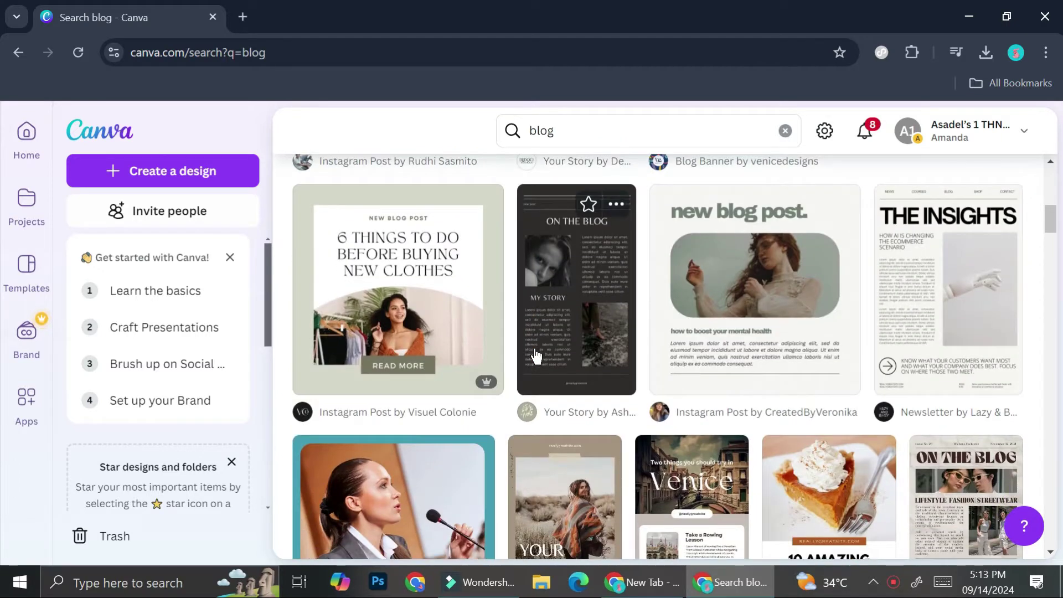
scroll(536, 356, "down", 3)
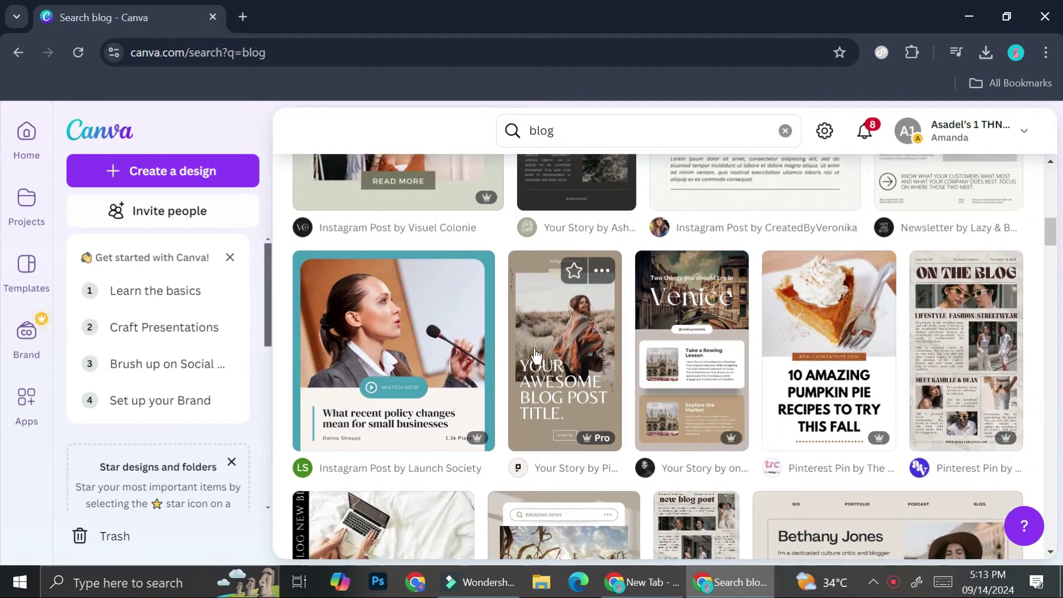
scroll(536, 354, "down", 4)
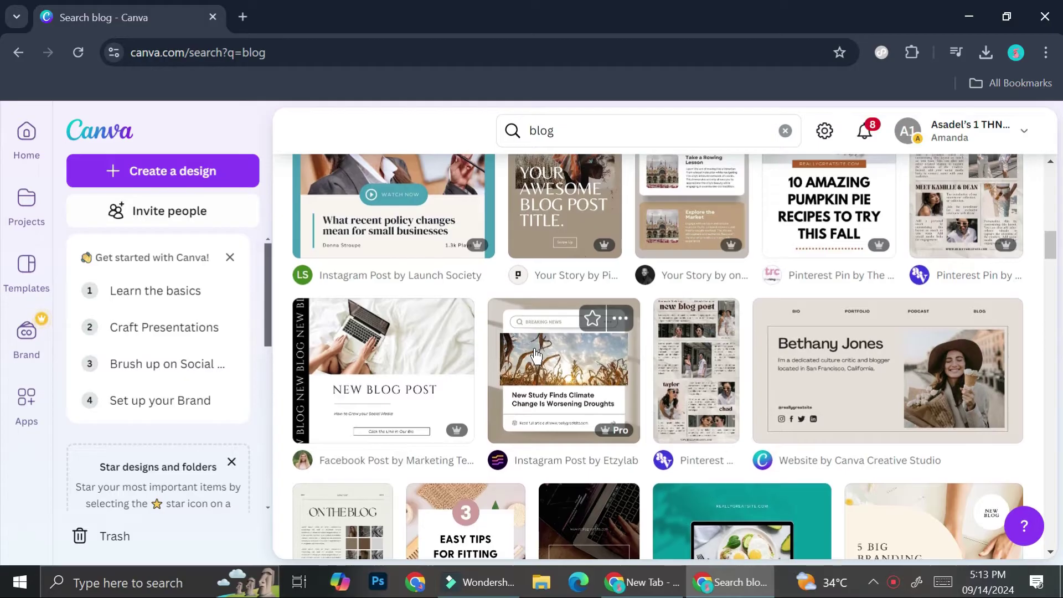
scroll(536, 356, "down", 3)
scroll(535, 349, "down", 3)
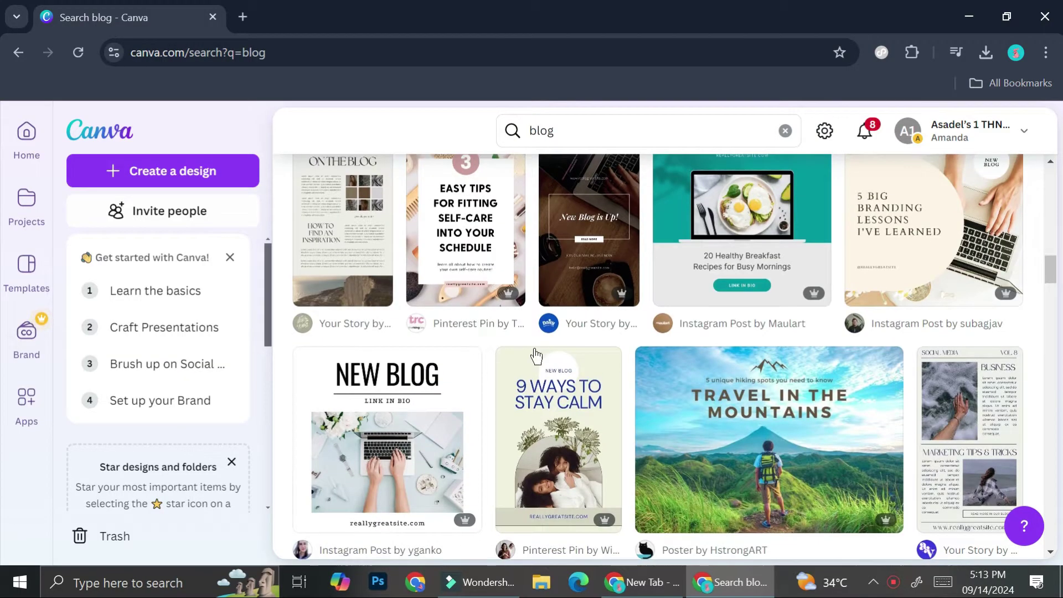
scroll(535, 355, "down", 4)
scroll(536, 356, "down", 4)
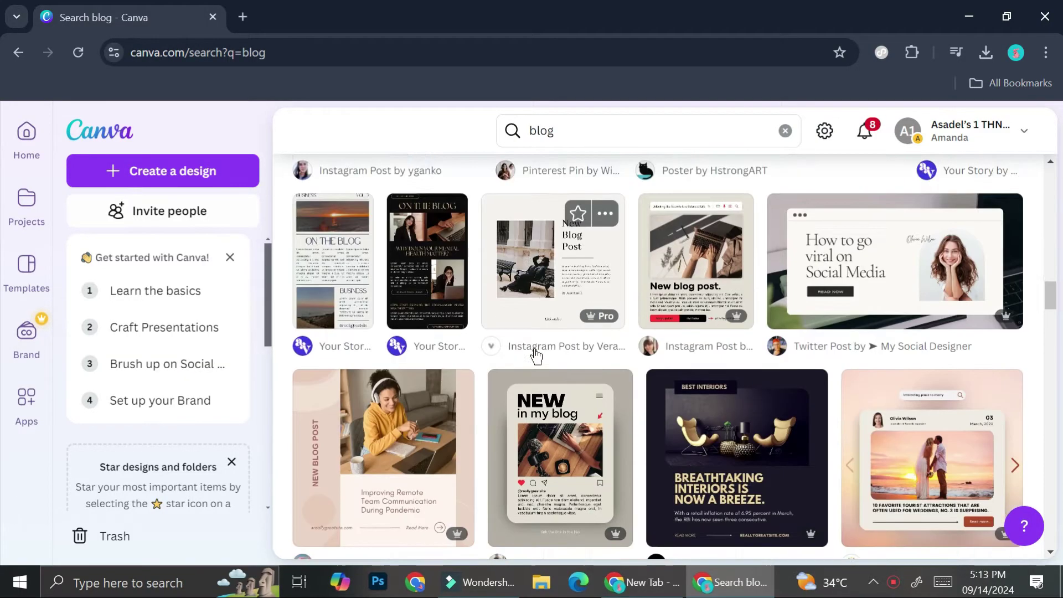
scroll(535, 356, "up", 1)
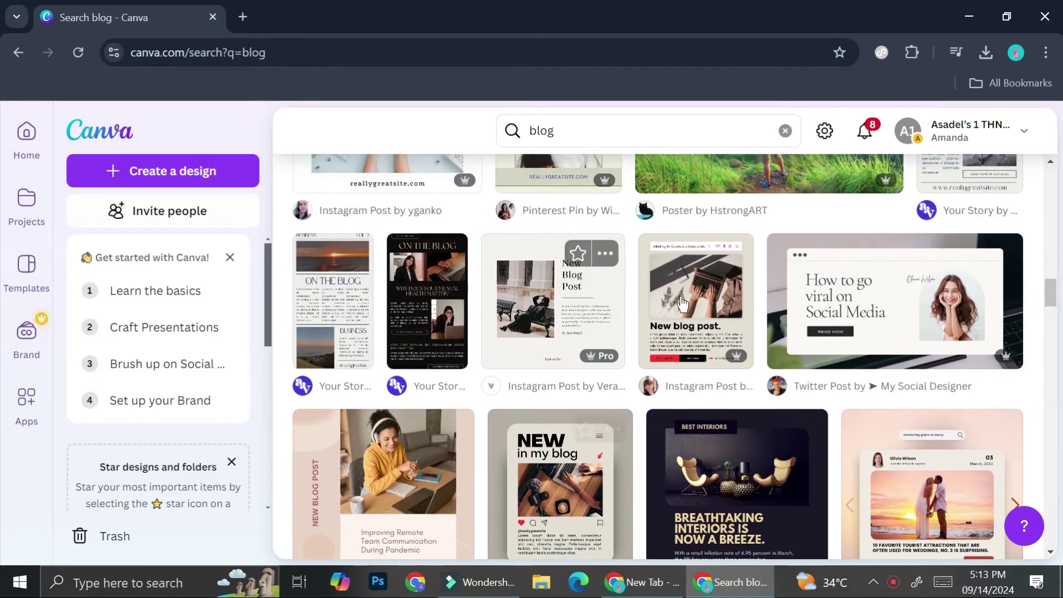
scroll(652, 160, "up", 10)
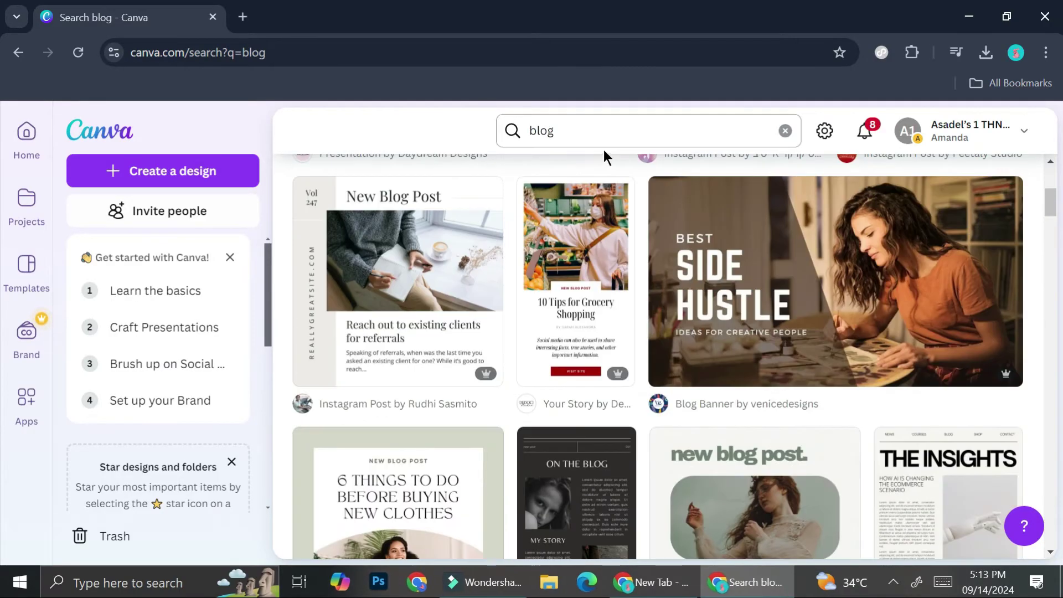
left_click(607, 124)
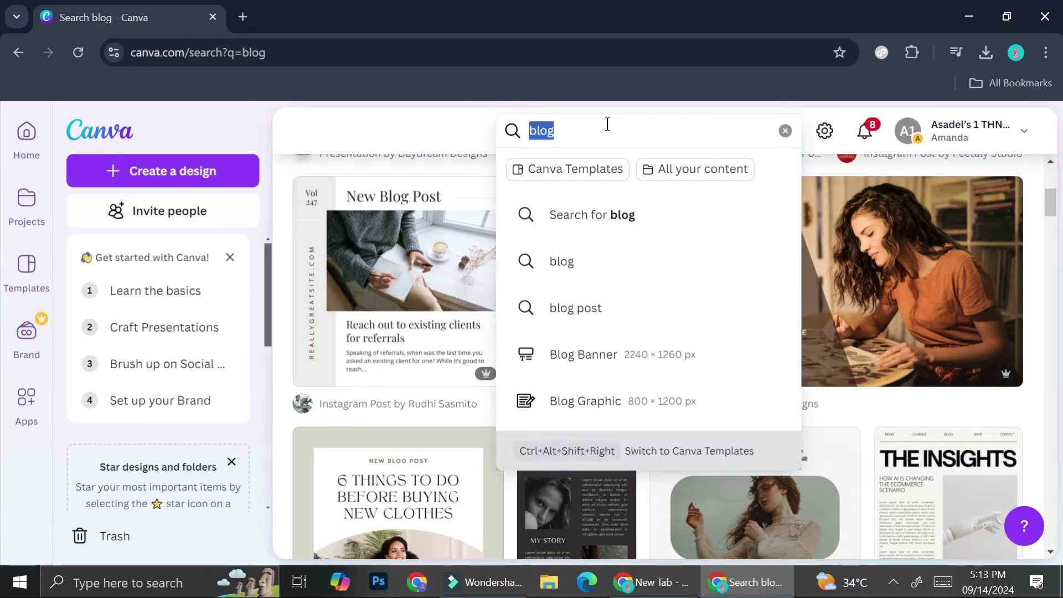
Step: Search website templates and open Pastel Colorful Blocks Fashion E-commerce Website for editing
type("we")
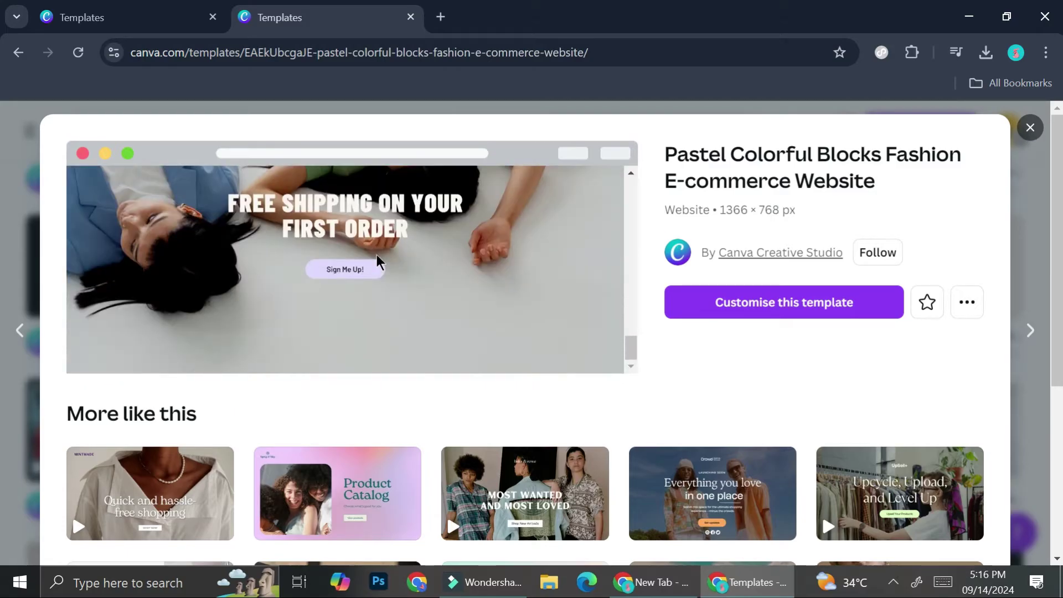
left_click(719, 292)
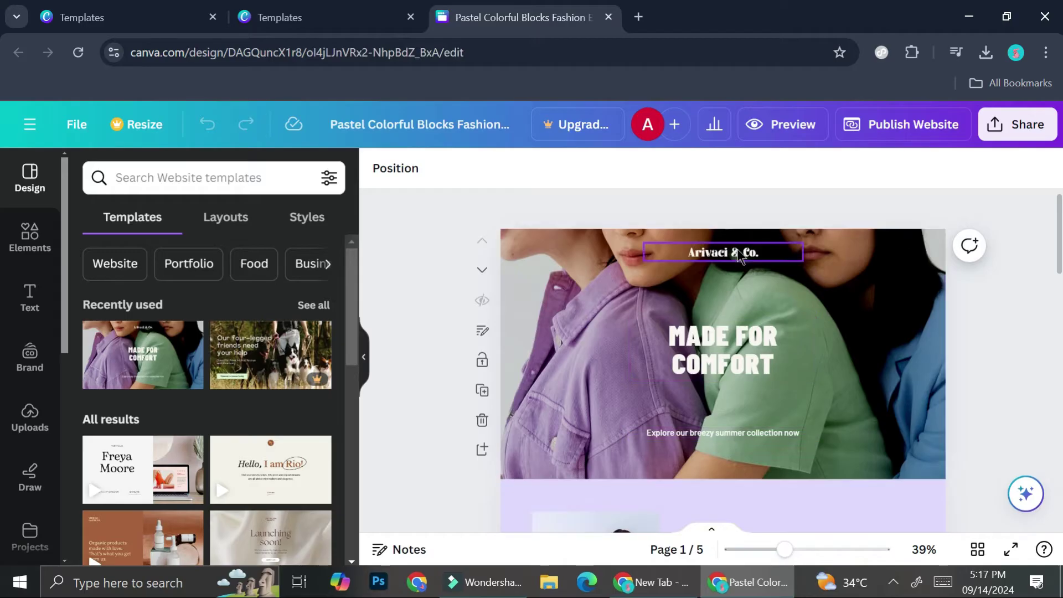
Step: Scroll through the five pages of the website template
scroll(739, 256, "down", 3)
scroll(737, 254, "down", 5)
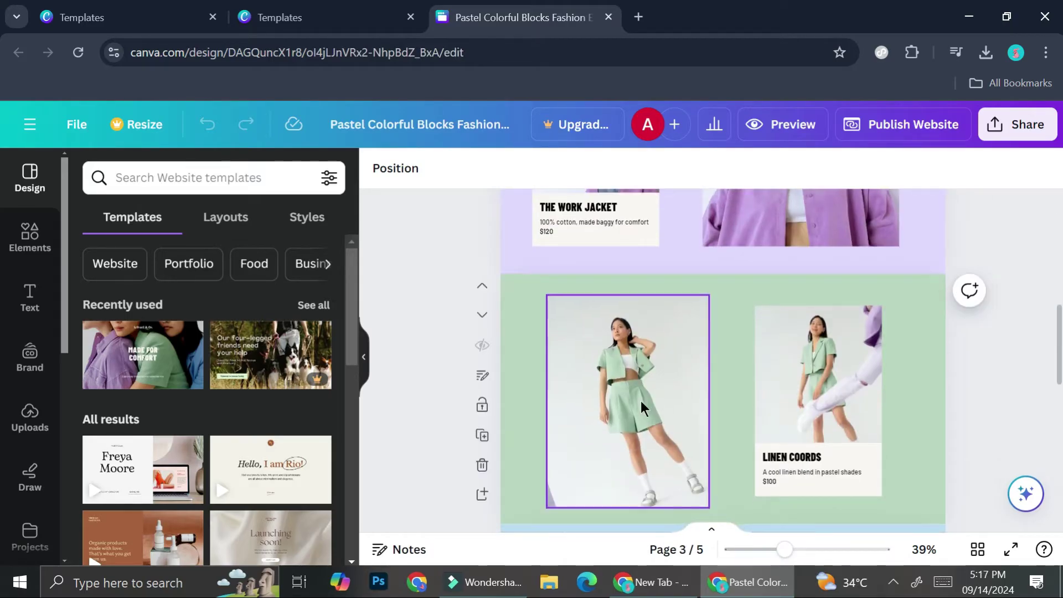
scroll(641, 408, "down", 4)
scroll(641, 408, "down", 4)
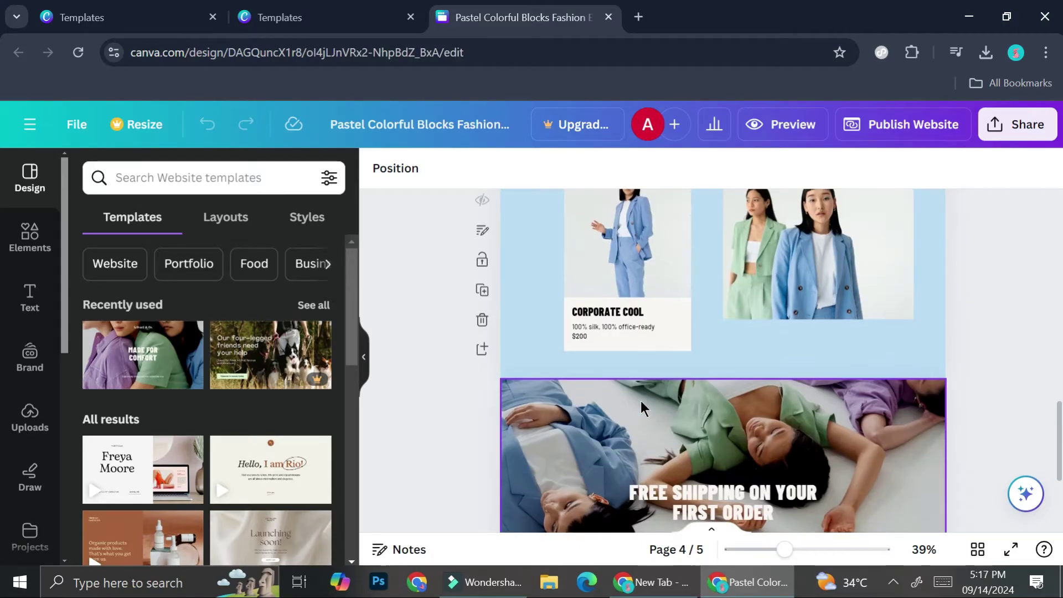
scroll(642, 409, "down", 3)
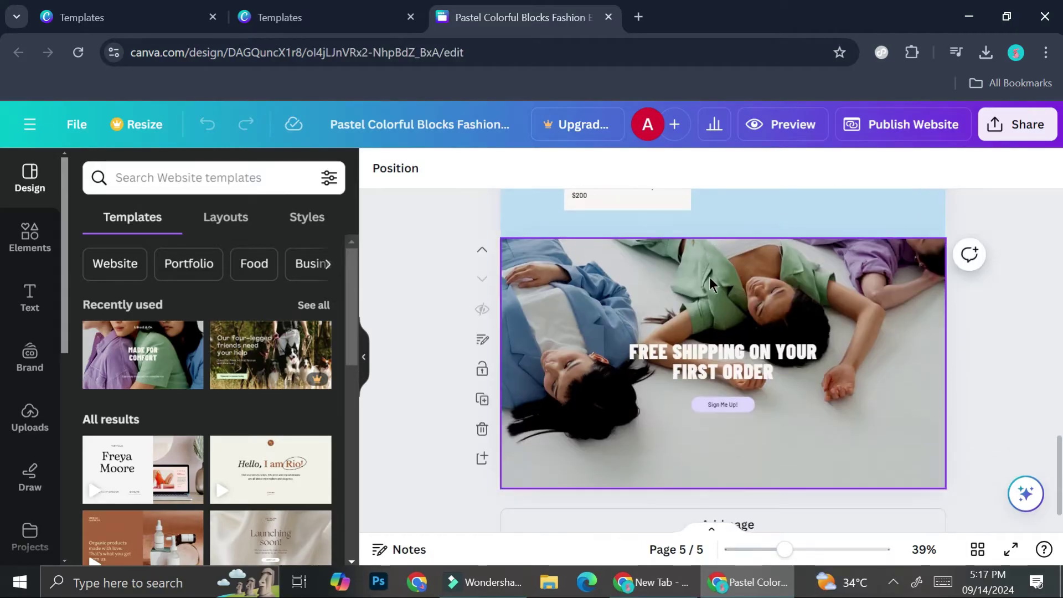
scroll(577, 353, "up", 15)
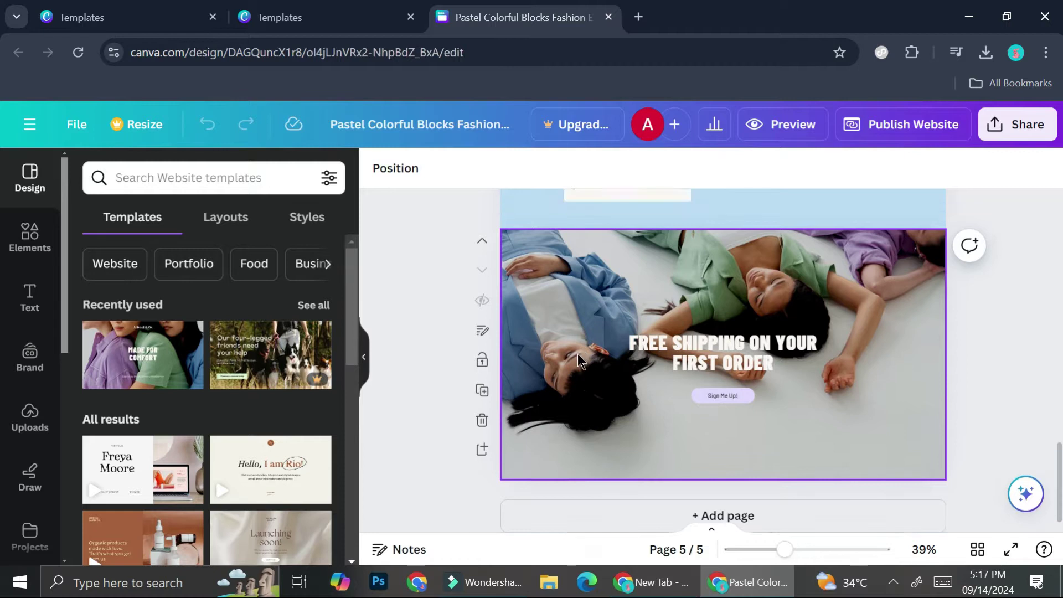
scroll(577, 354, "up", 3)
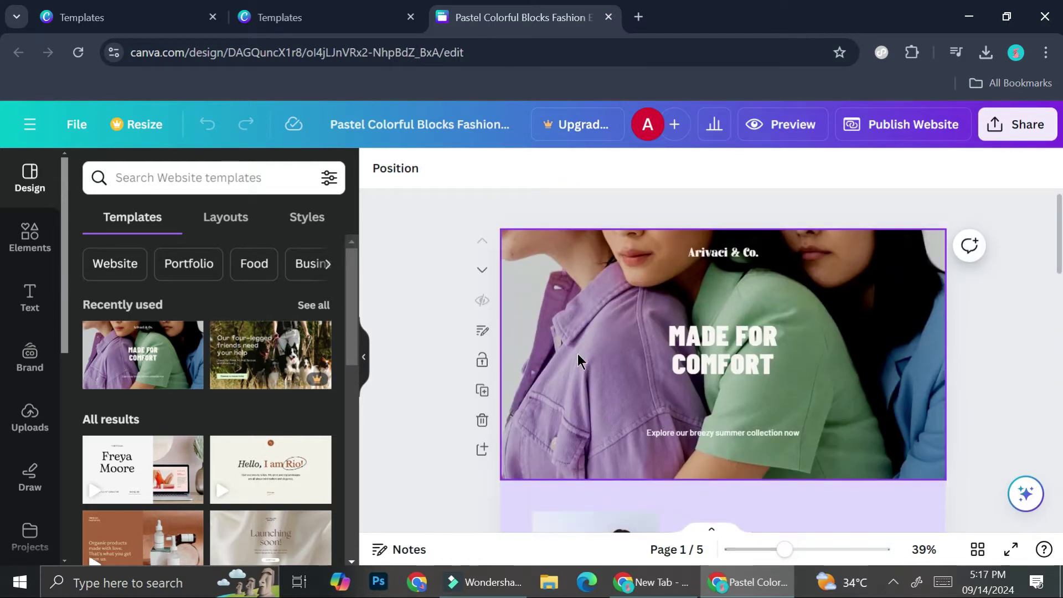
Step: Hide the side panel and add a blank sixth page after the last page
left_click(366, 355)
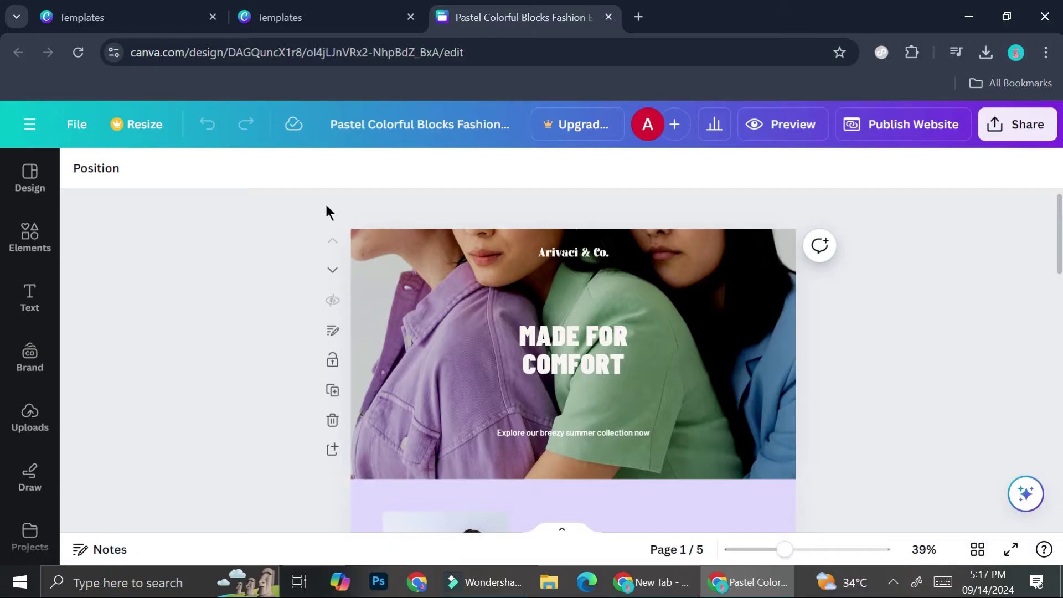
scroll(479, 459, "down", 3)
scroll(479, 455, "down", 10)
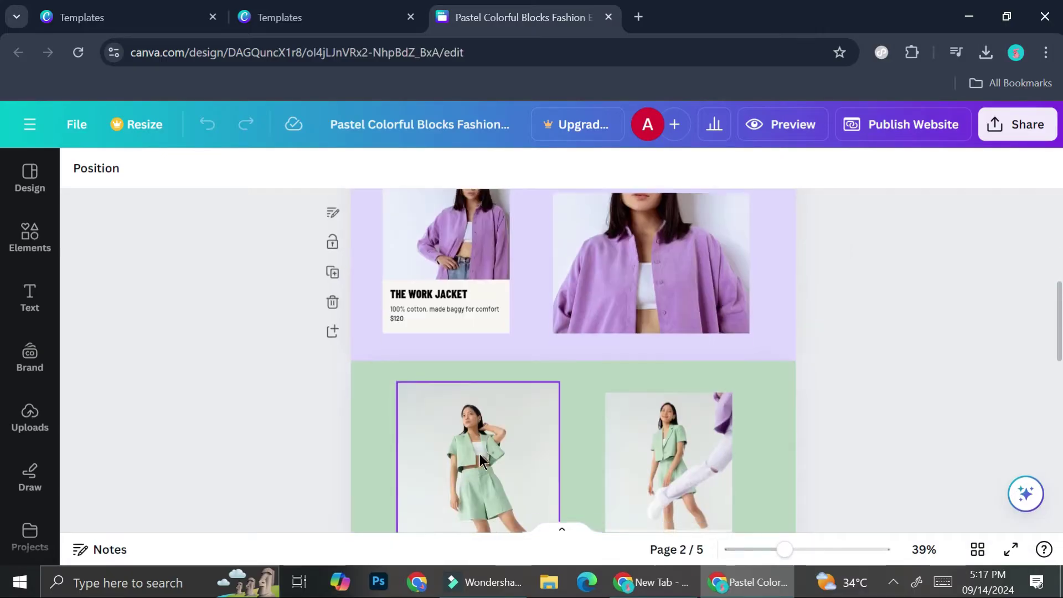
scroll(480, 454, "down", 2)
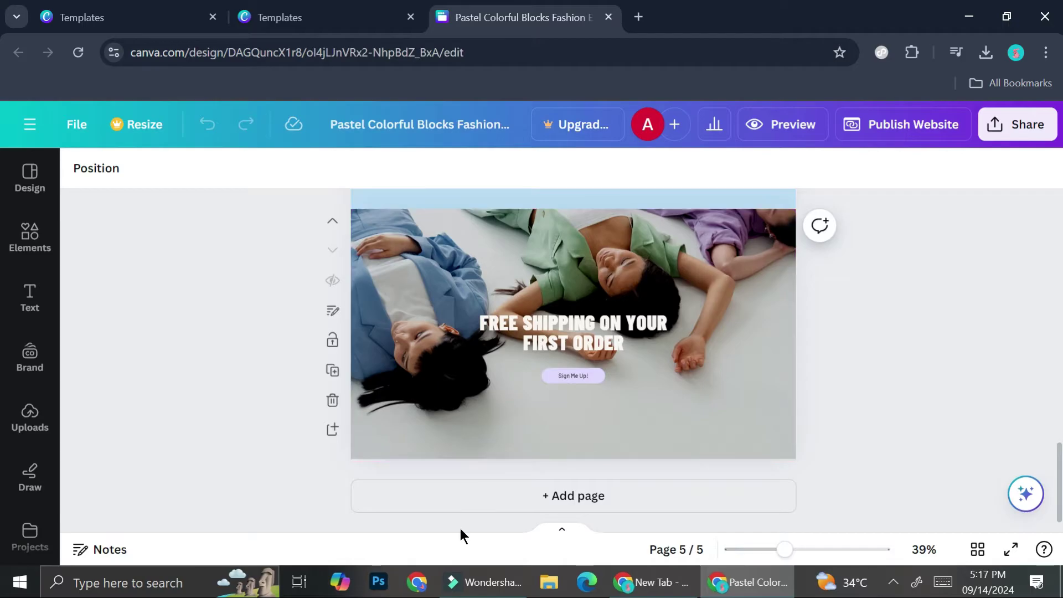
left_click(467, 504)
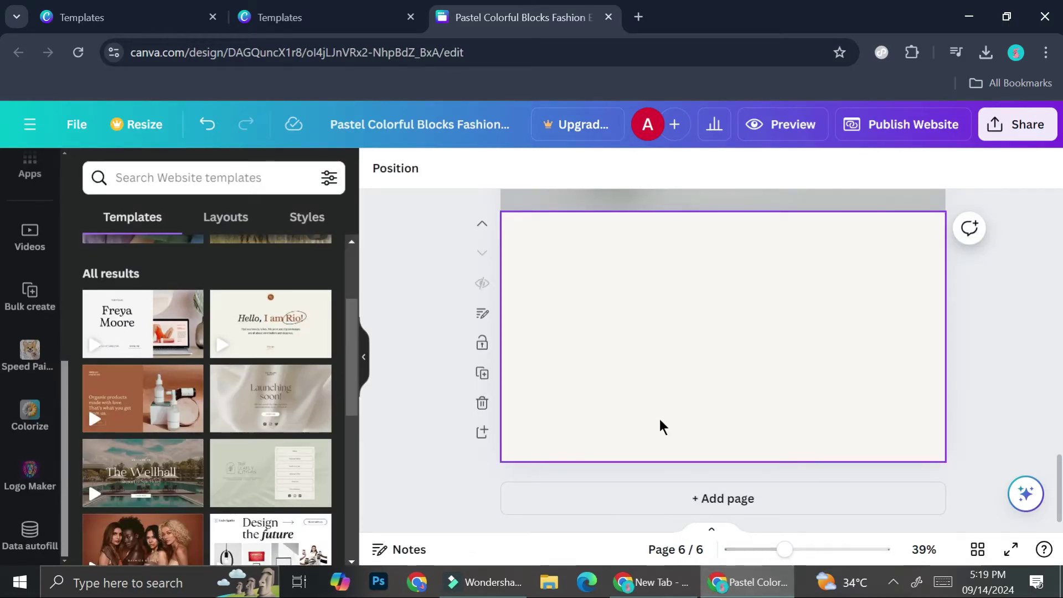
Step: Select page 6 and search Elements for 'clothing', showing only photo results
left_click(685, 308)
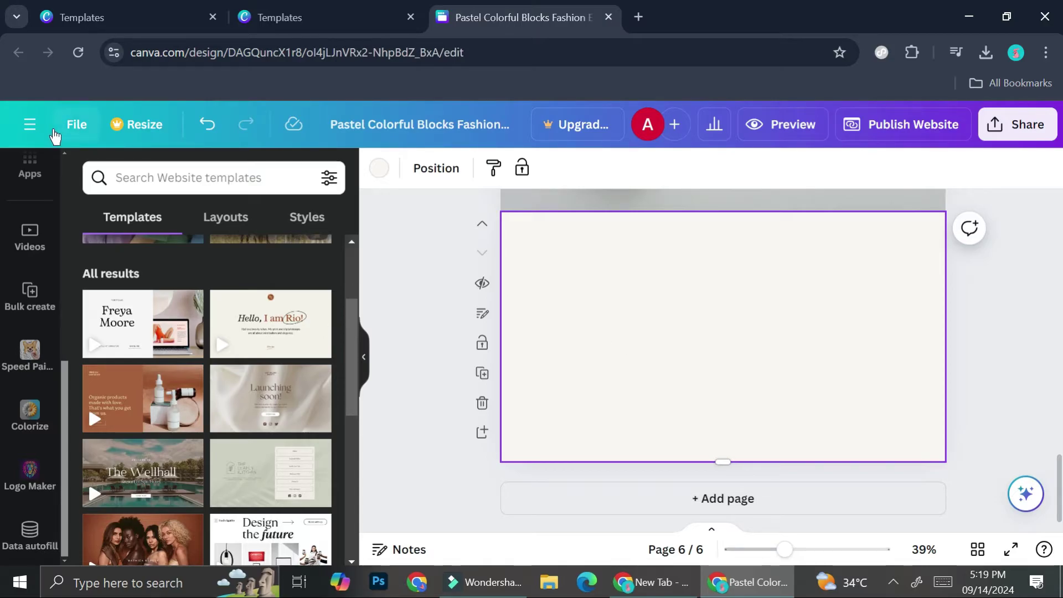
scroll(14, 304, "up", 5)
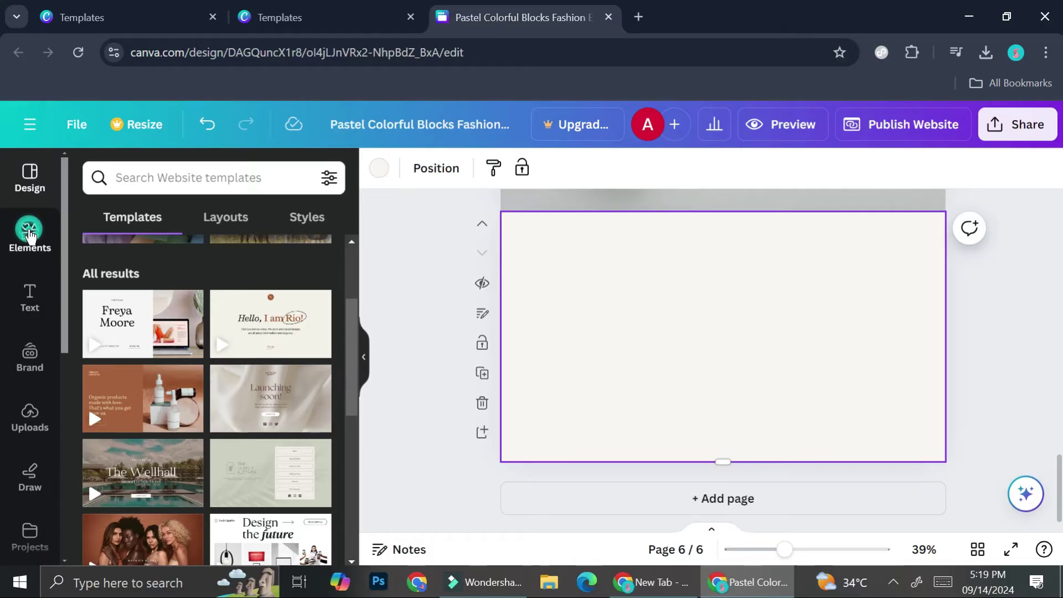
left_click(30, 237)
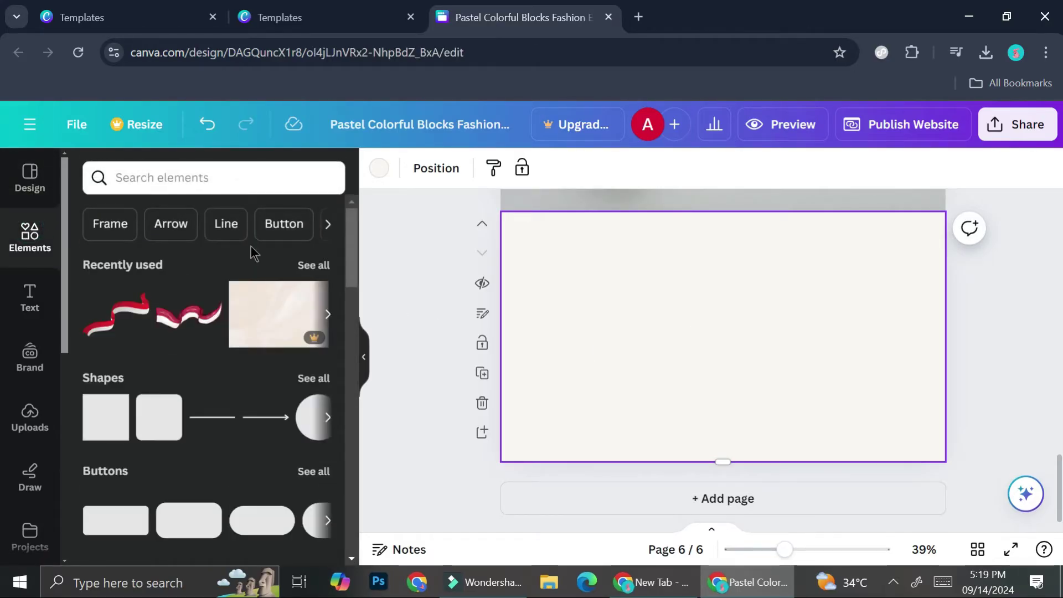
left_click(270, 185)
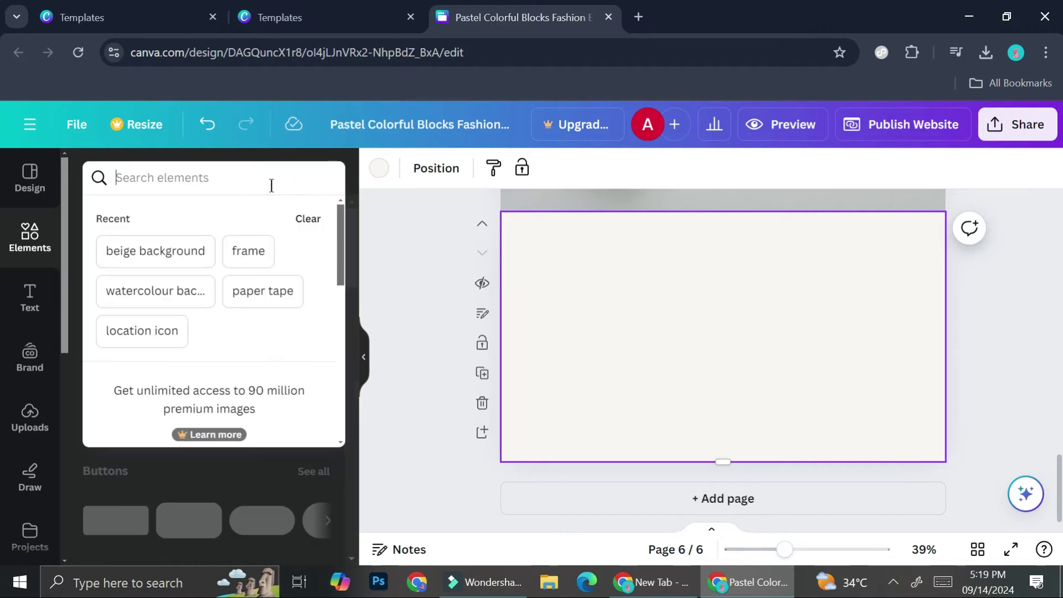
type("cloth")
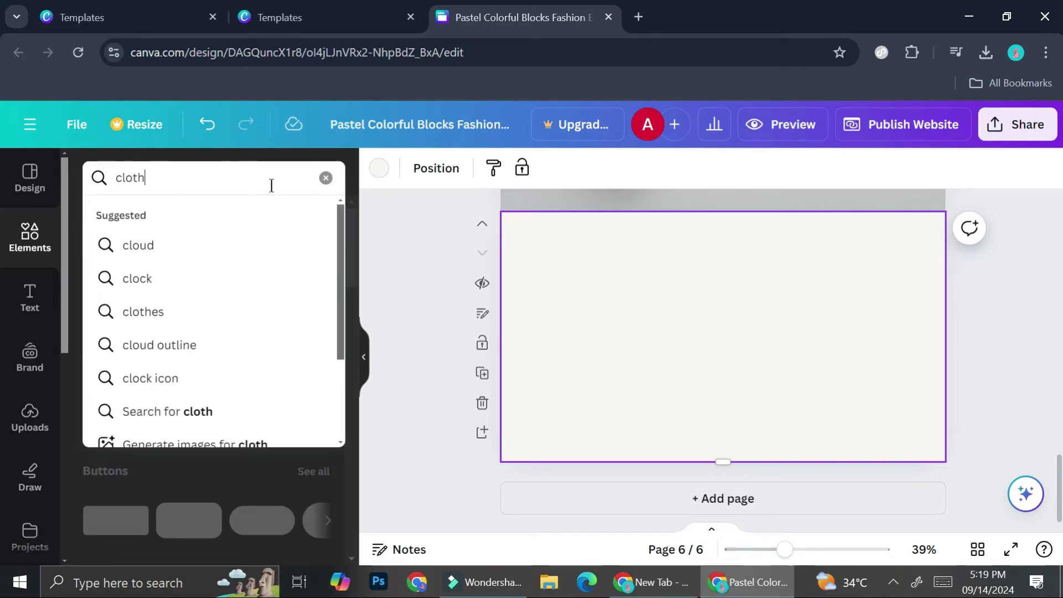
left_click(250, 278)
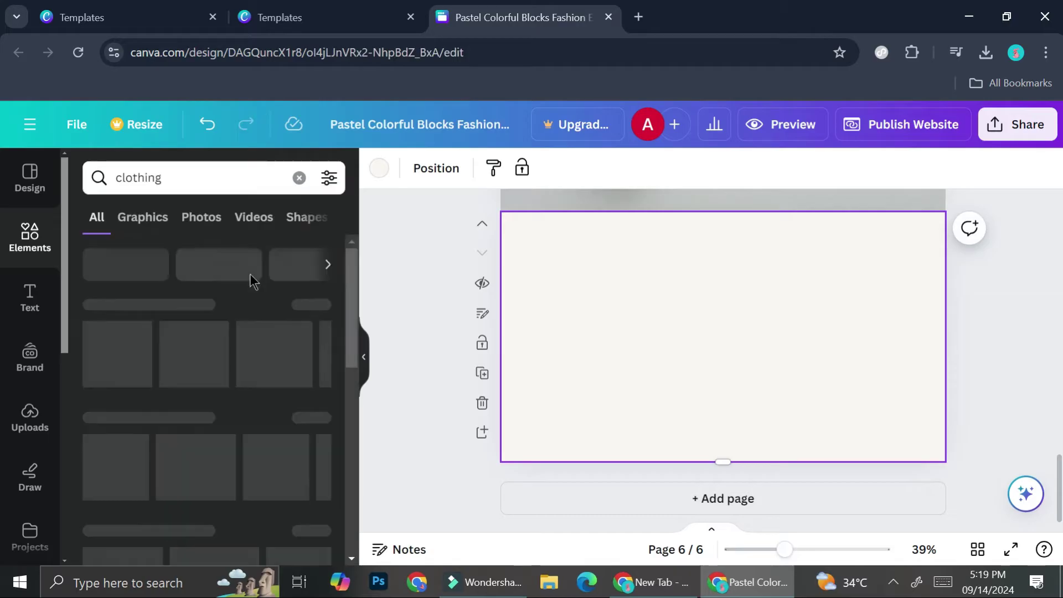
left_click(202, 217)
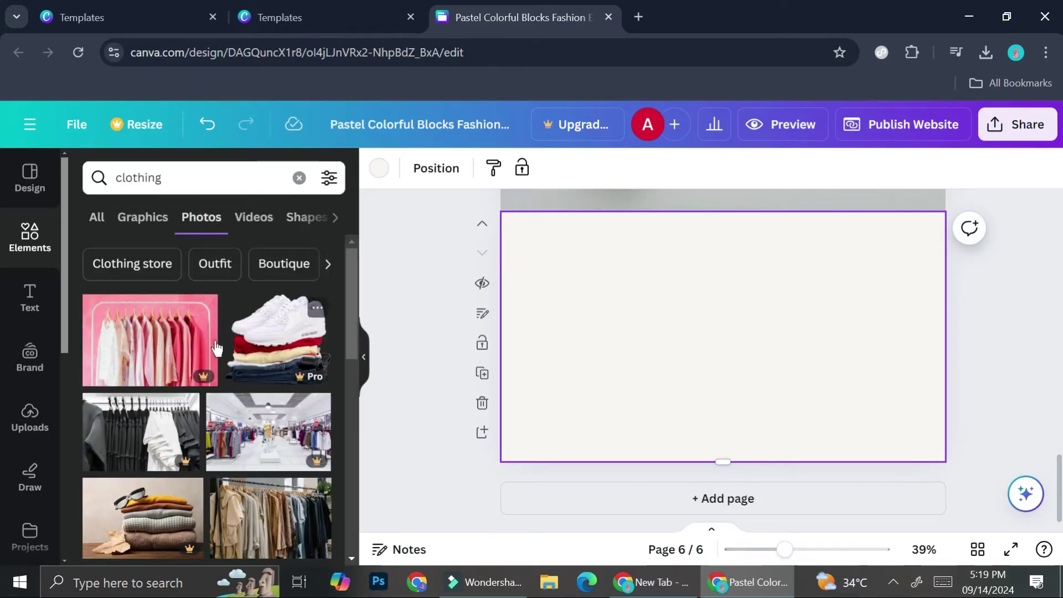
scroll(488, 231, "up", 10)
scroll(489, 233, "up", 5)
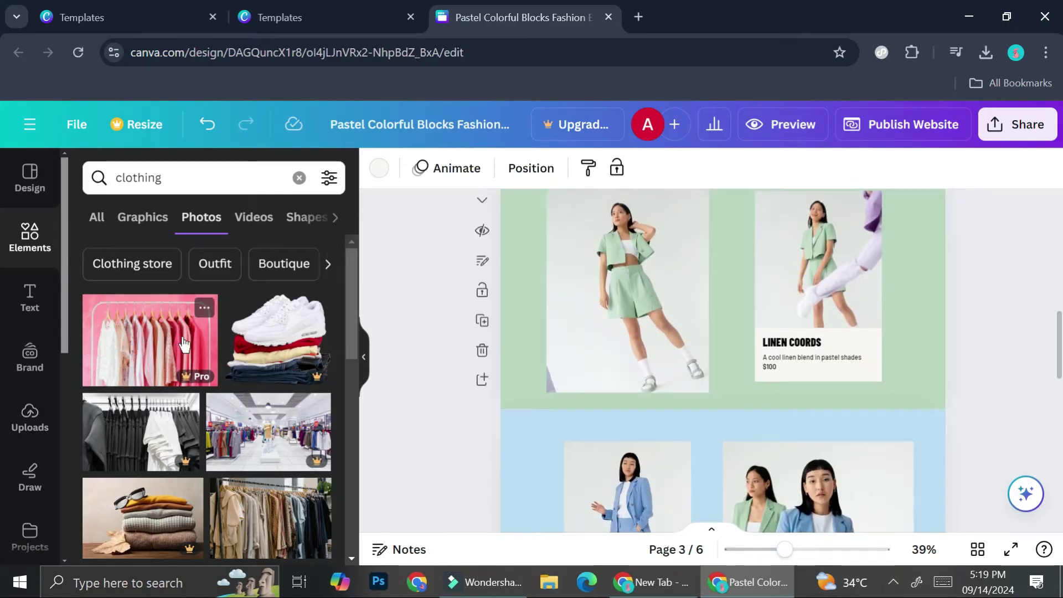
scroll(520, 430, "down", 12)
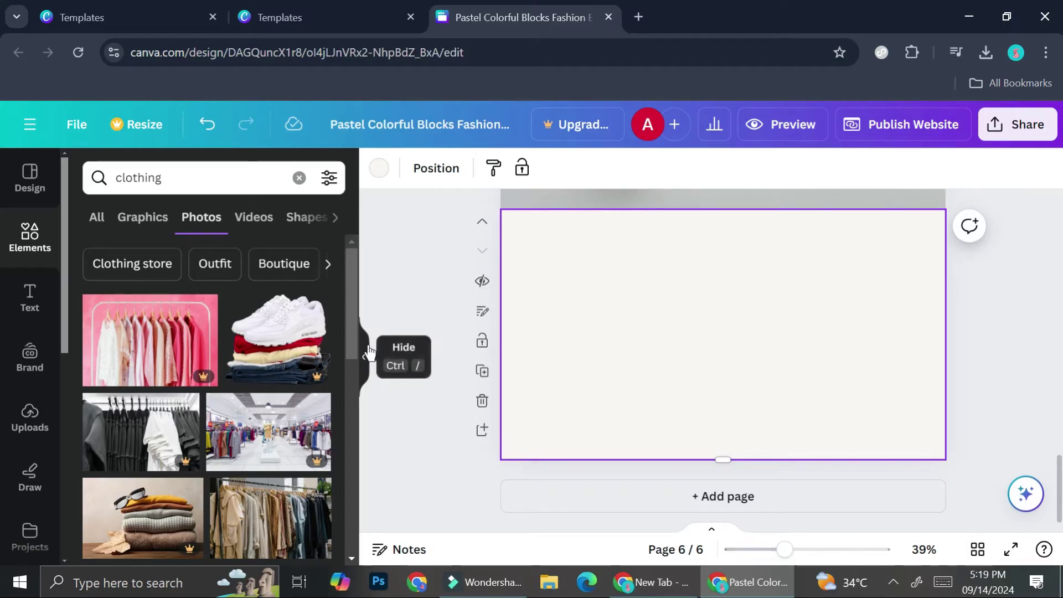
Step: Add the pink-and-white clothing-rack photo to page 6, moved against its left edge
left_click(329, 178)
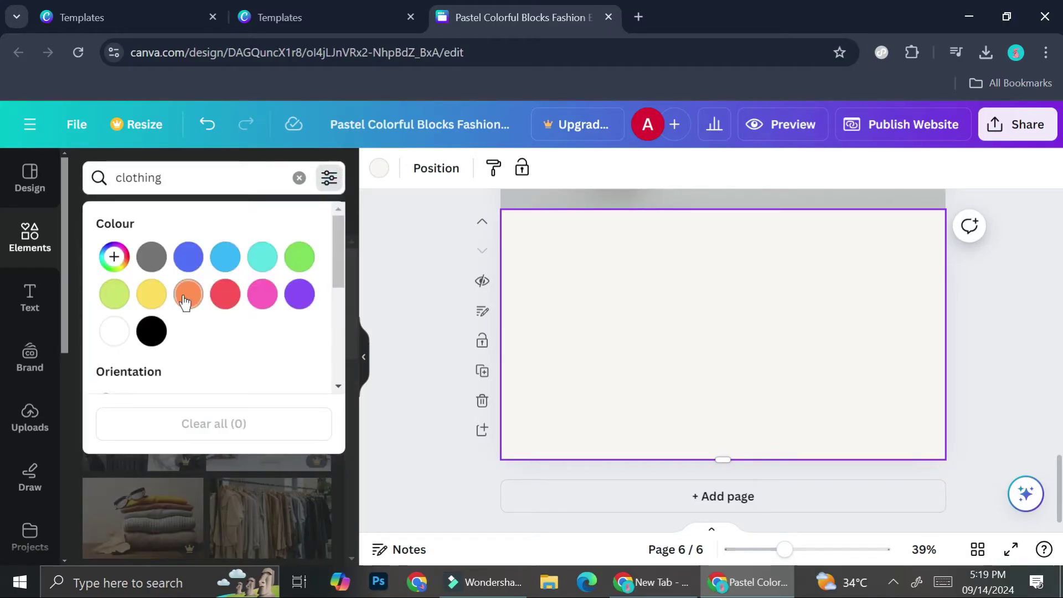
scroll(183, 304, "down", 4)
scroll(168, 280, "up", 2)
scroll(168, 271, "up", 2)
scroll(168, 272, "down", 3)
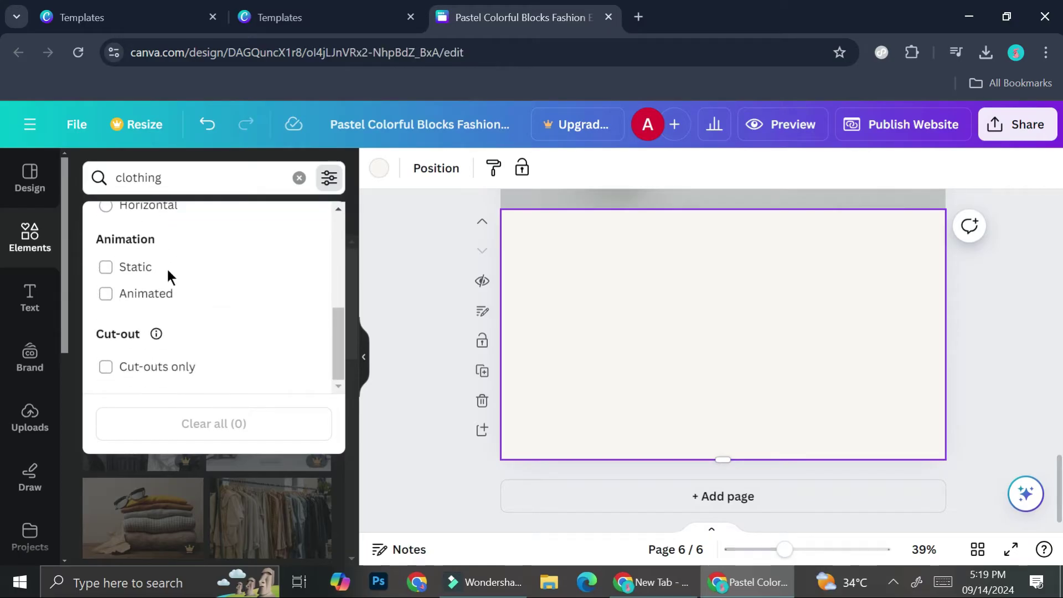
left_click(420, 296)
scroll(302, 371, "down", 5)
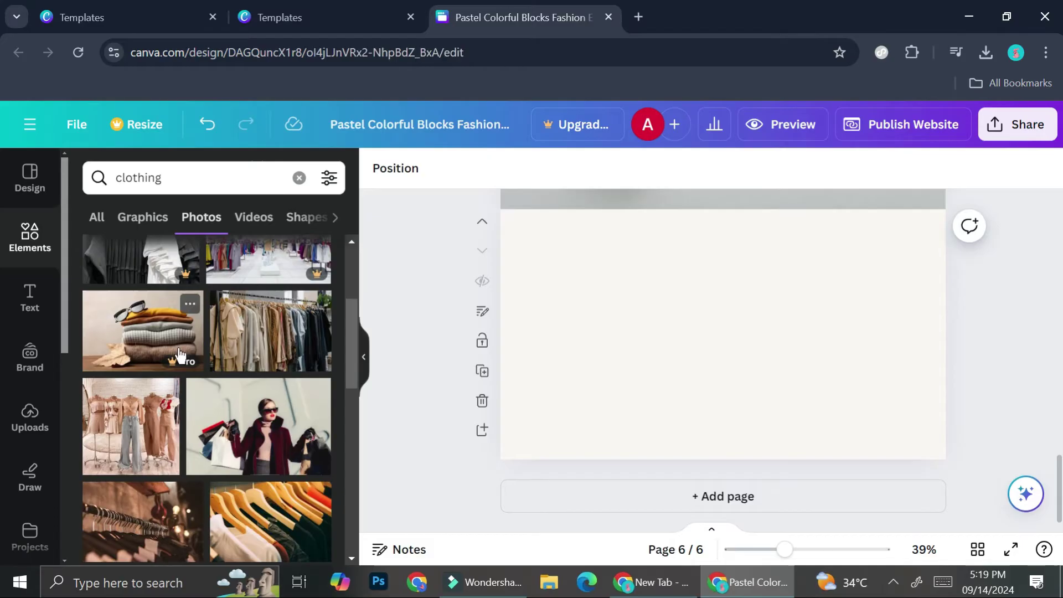
scroll(260, 451, "down", 3)
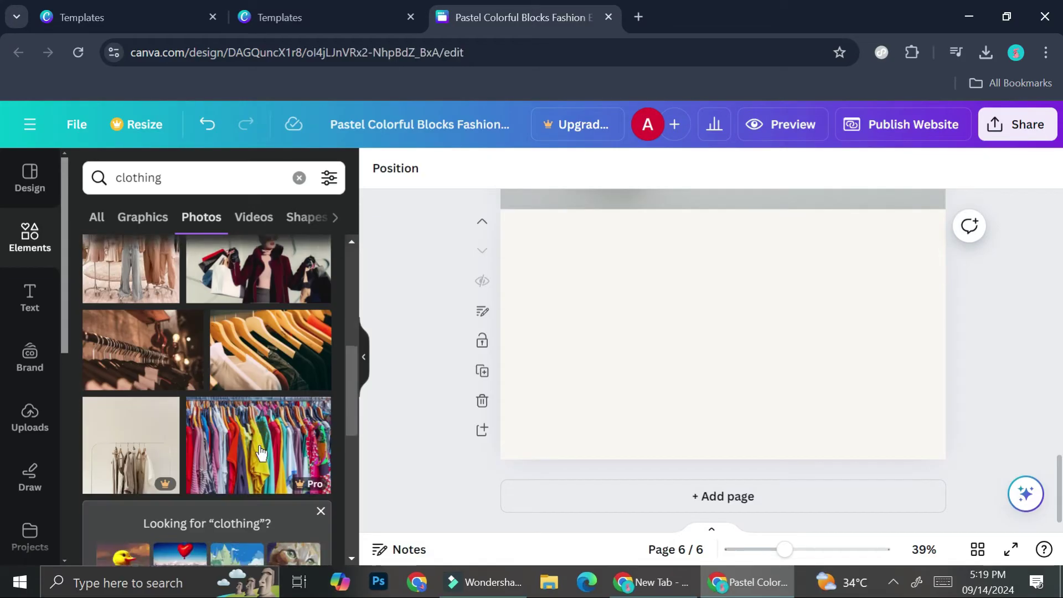
scroll(260, 451, "down", 8)
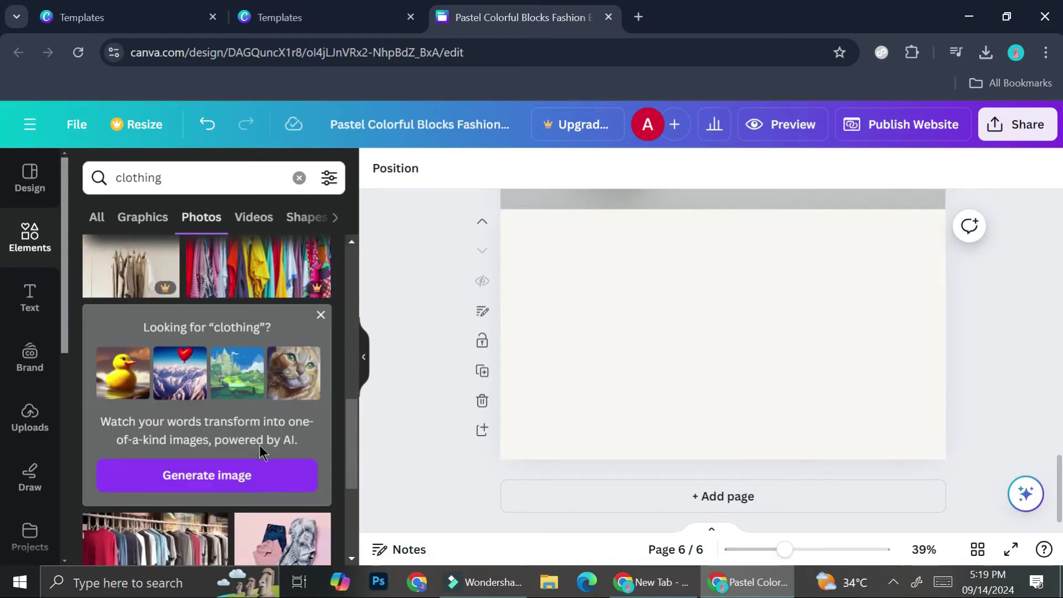
scroll(260, 452, "down", 3)
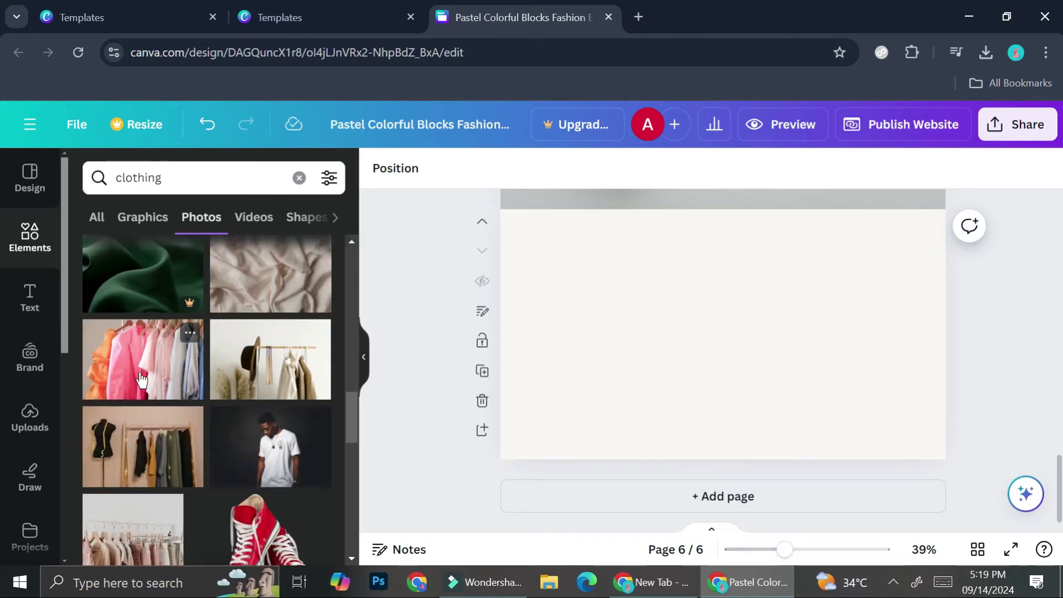
left_click(140, 376)
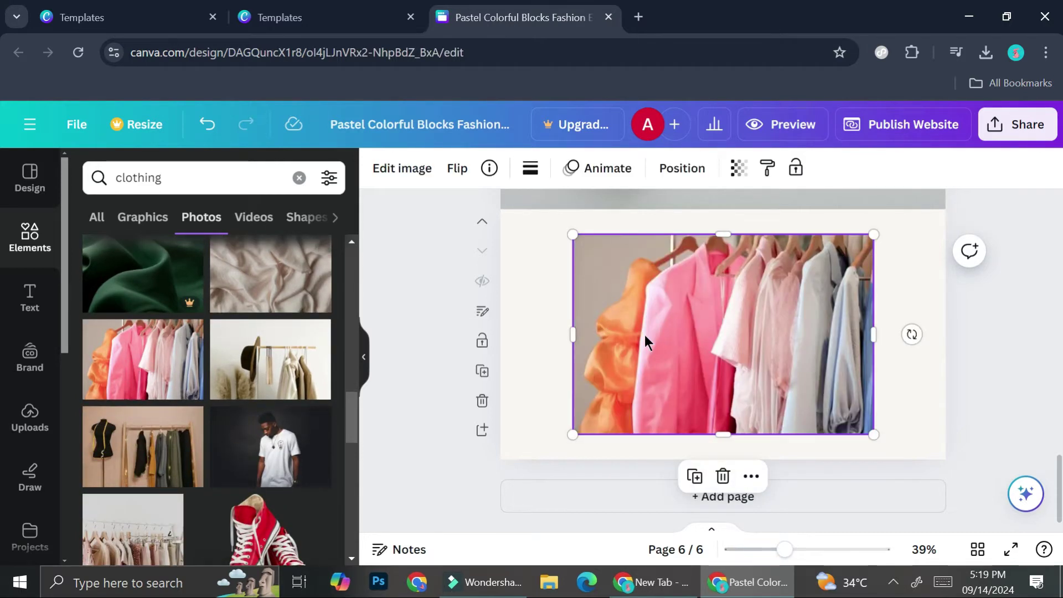
left_click_drag(645, 334, 555, 322)
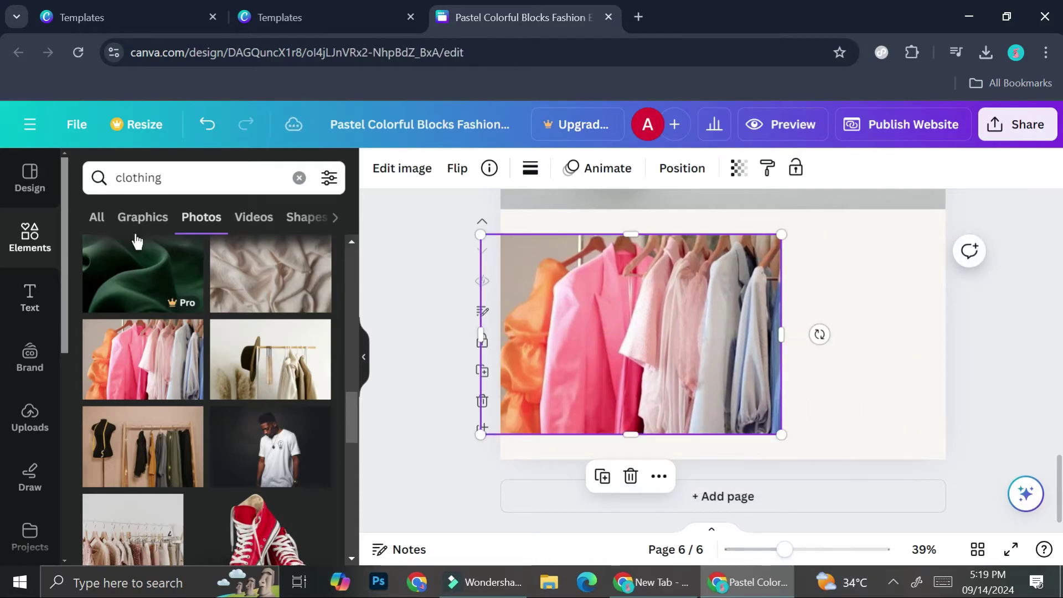
Step: Add a landscape frame from Elements, placed top-right and stretched to the page bottom
left_click(299, 178)
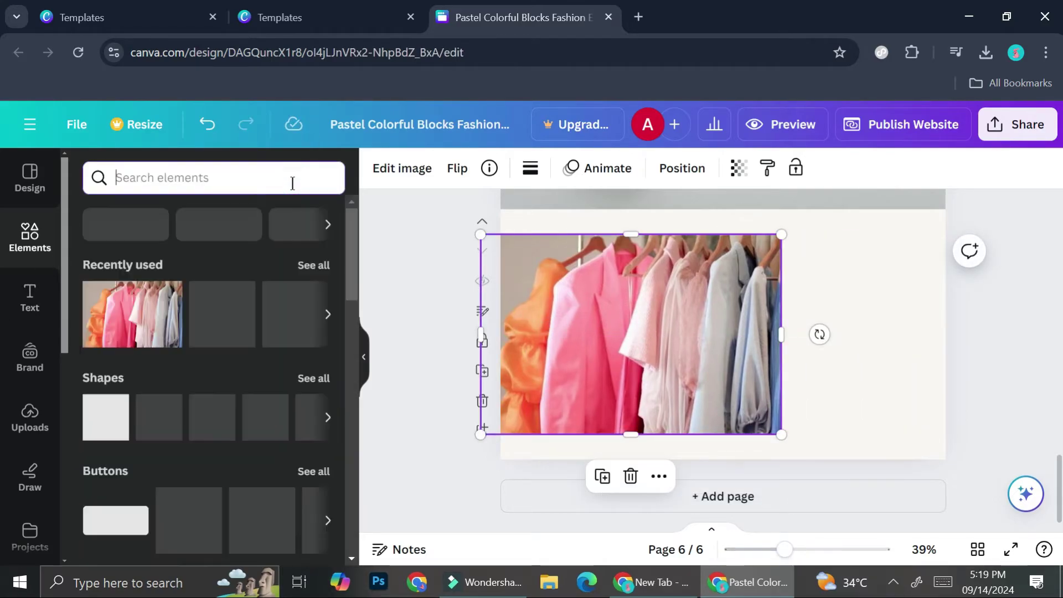
left_click(293, 183)
type("fr")
left_click(138, 252)
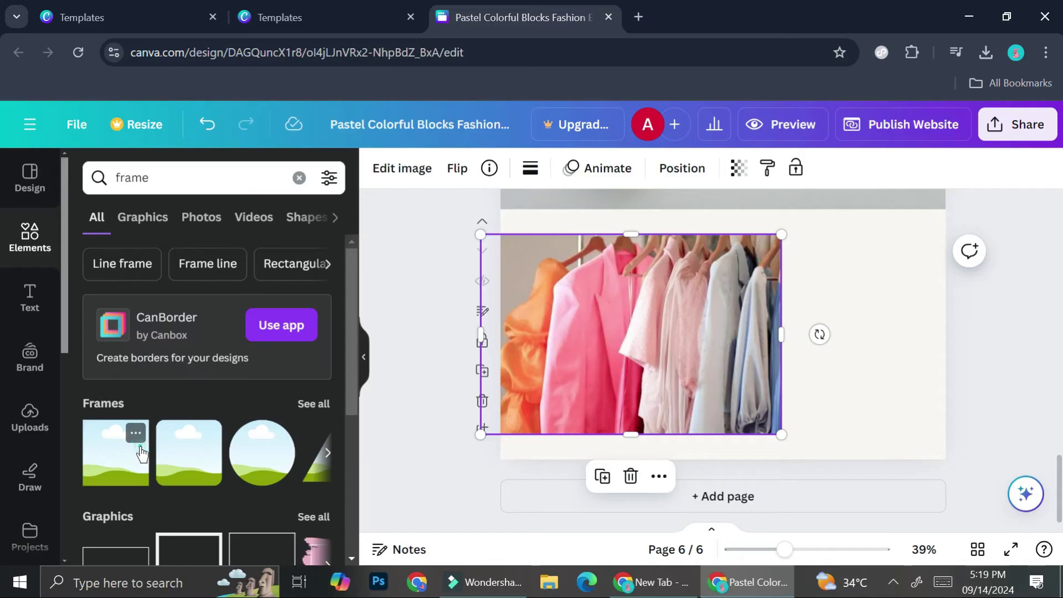
left_click(142, 452)
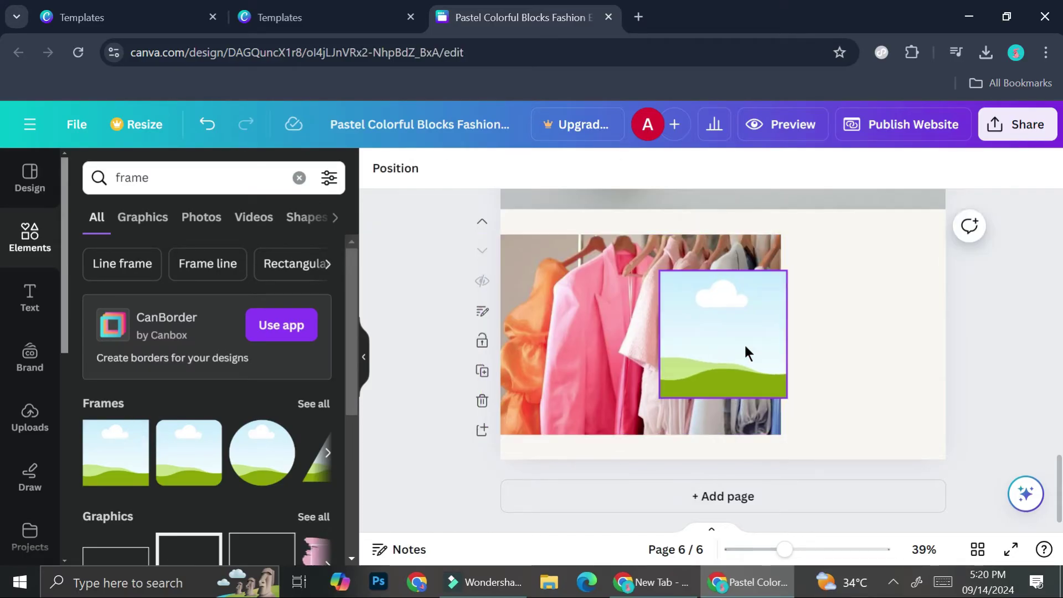
left_click_drag(745, 352, 907, 280)
left_click_drag(882, 335, 907, 464)
Step: Drop the clothing-rack photo into the frame, widen it leftward, and crop to show the shirts
left_click(692, 422)
left_click_drag(661, 406, 859, 374)
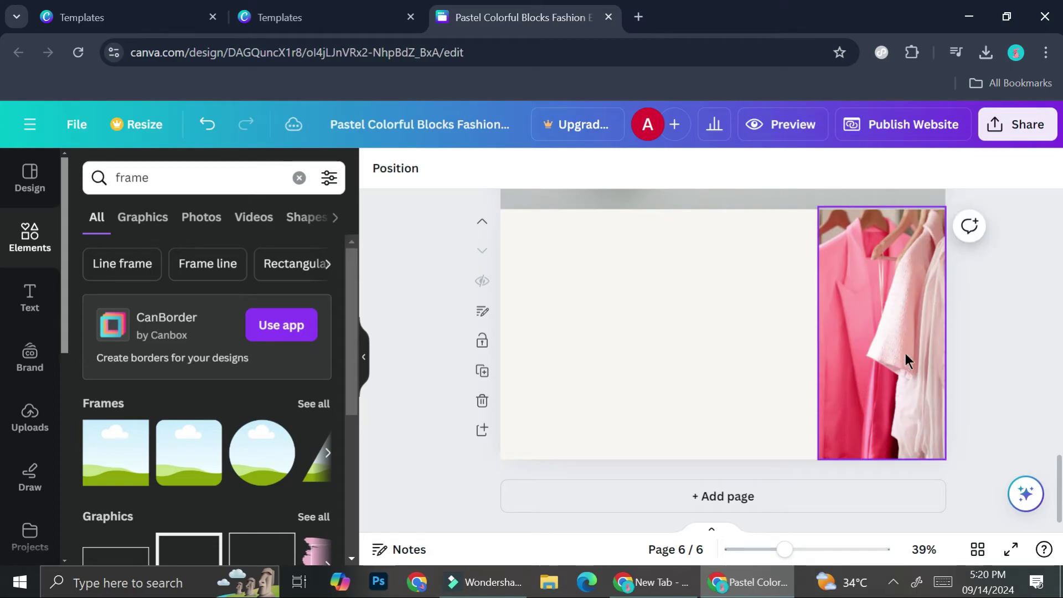
left_click(834, 339)
left_click_drag(813, 338, 770, 338)
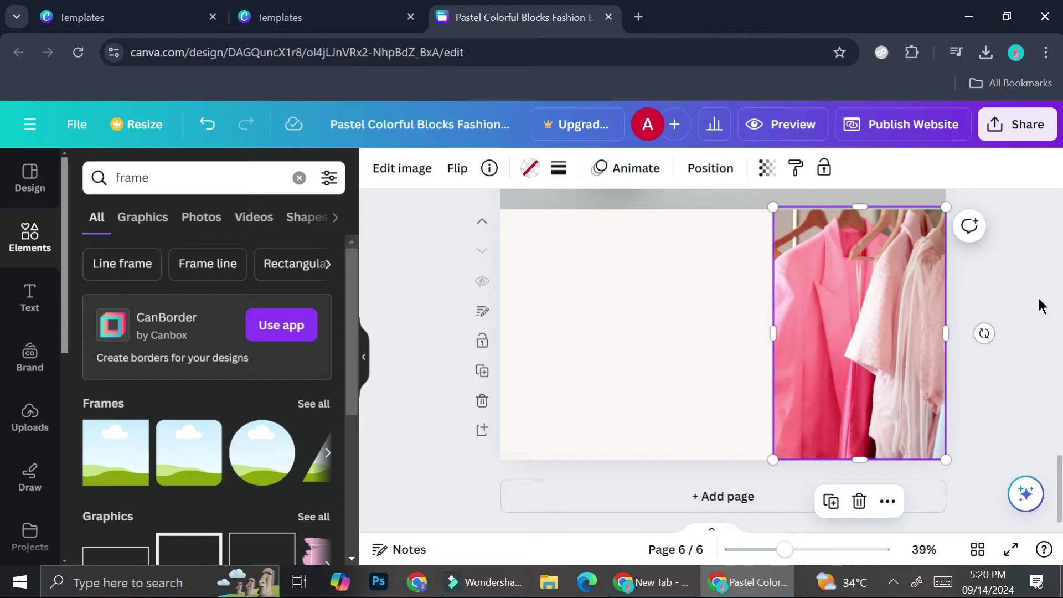
double_click(831, 323)
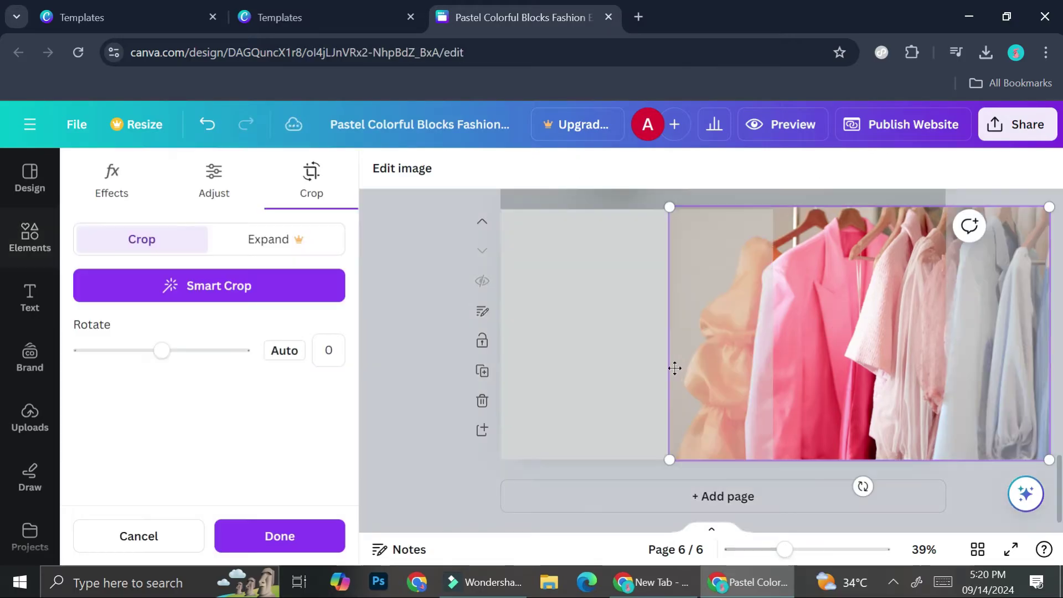
left_click_drag(858, 348, 766, 352)
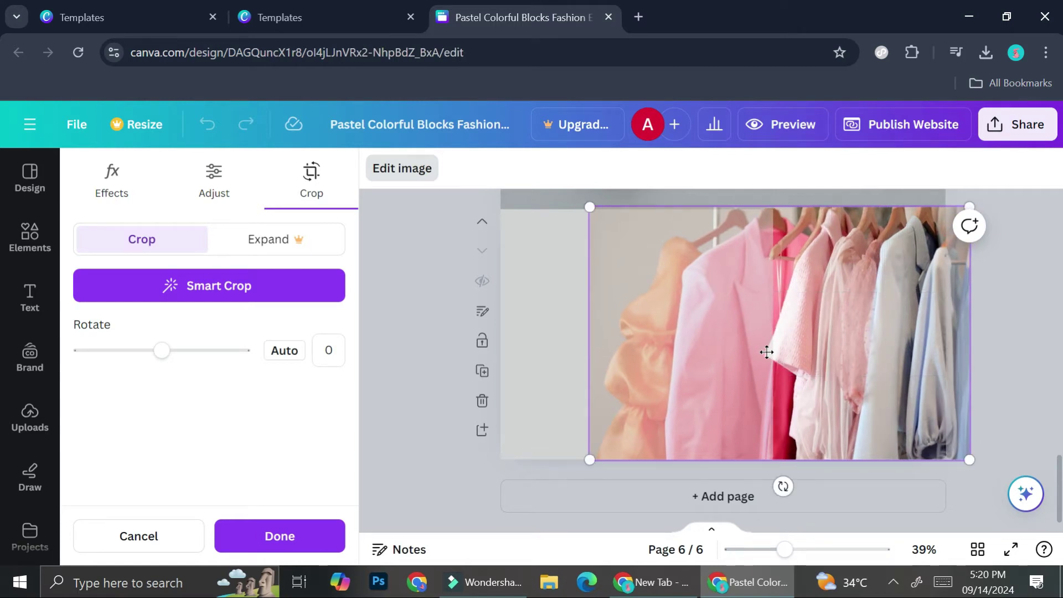
left_click(532, 376)
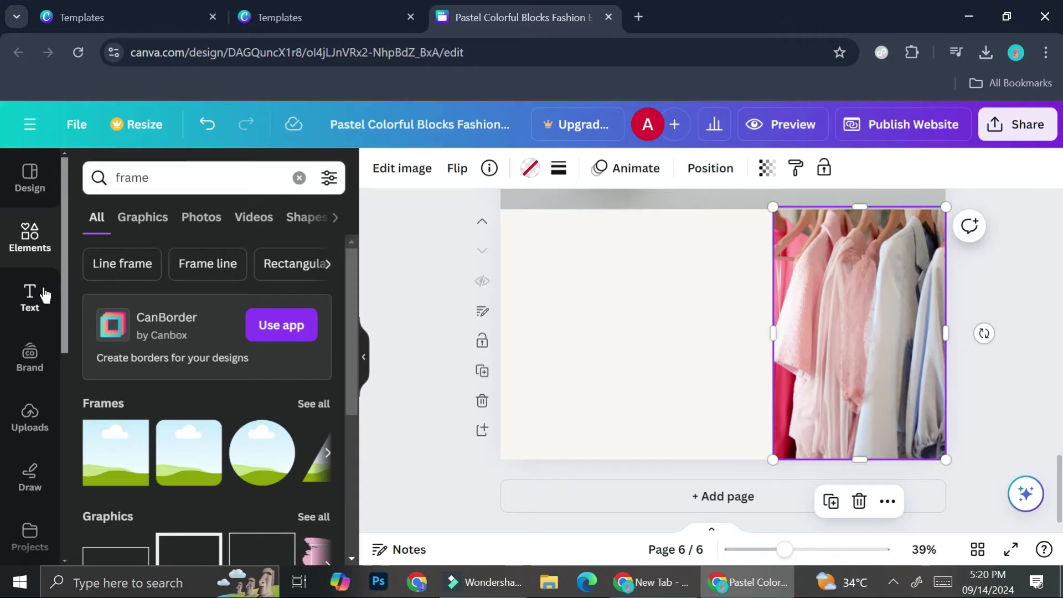
Step: Add a heading at the top-left of page 6 for 'Embrace Comfort: The Power of Comfy Clothes'
left_click(43, 294)
left_click(169, 431)
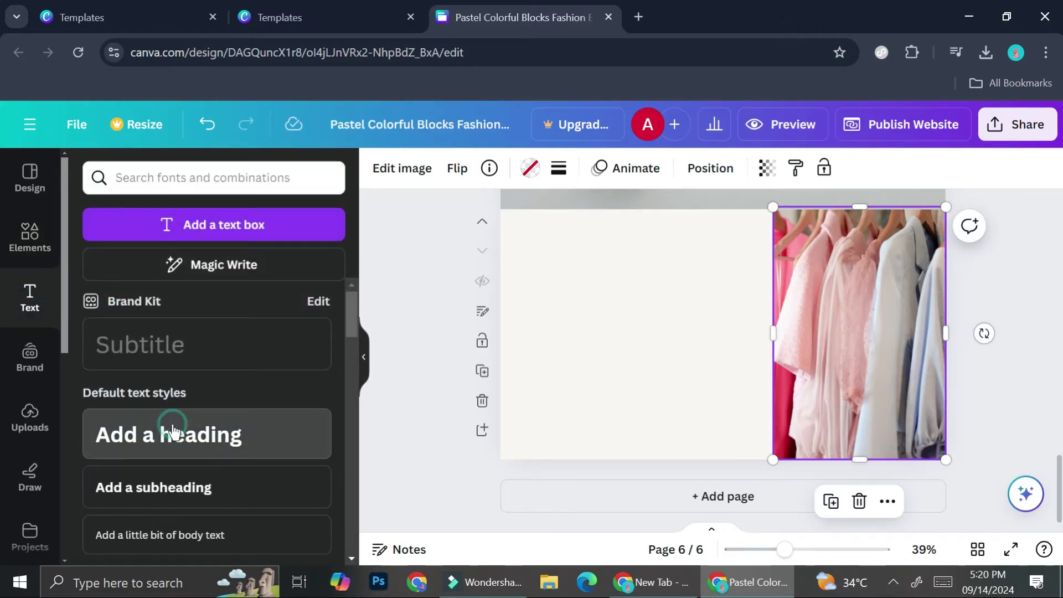
left_click_drag(737, 386, 649, 293)
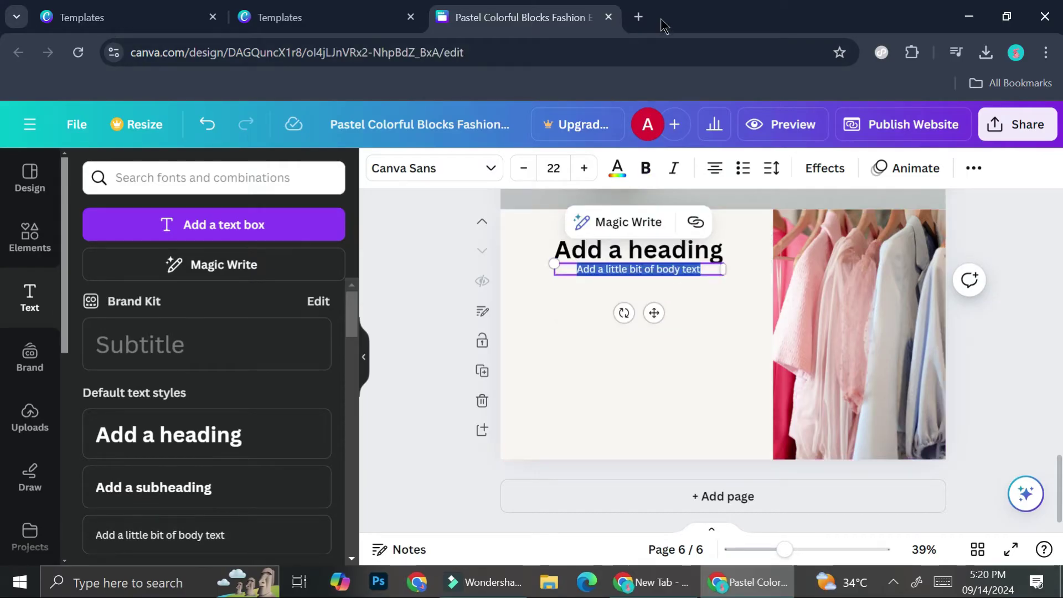
left_click(641, 17)
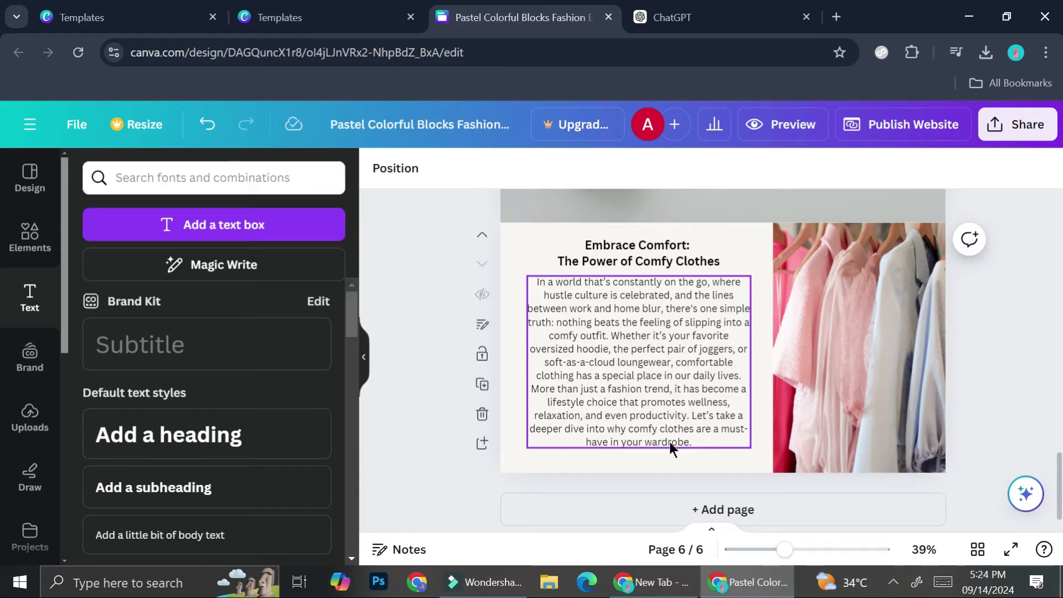
Step: Append 'Read More...' to the end of the intro paragraph
left_click(695, 442)
left_click(695, 442)
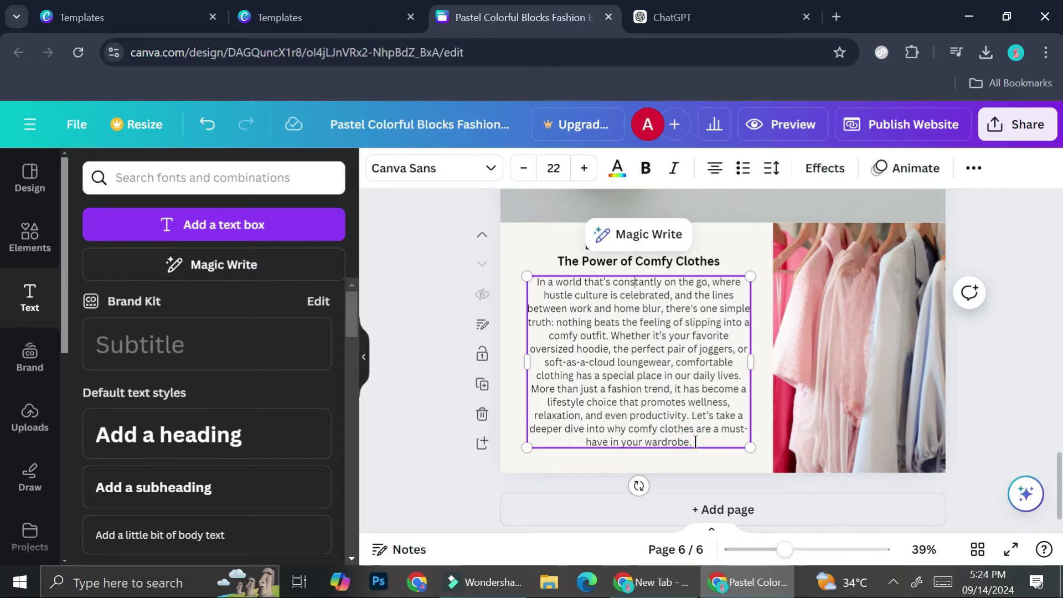
type("Re")
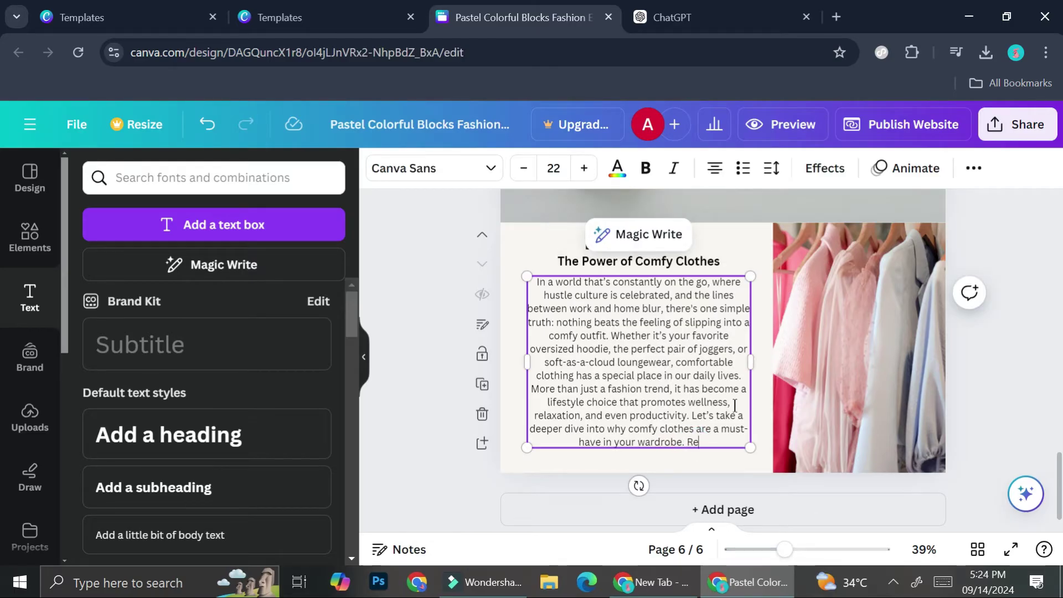
type("ad Mo")
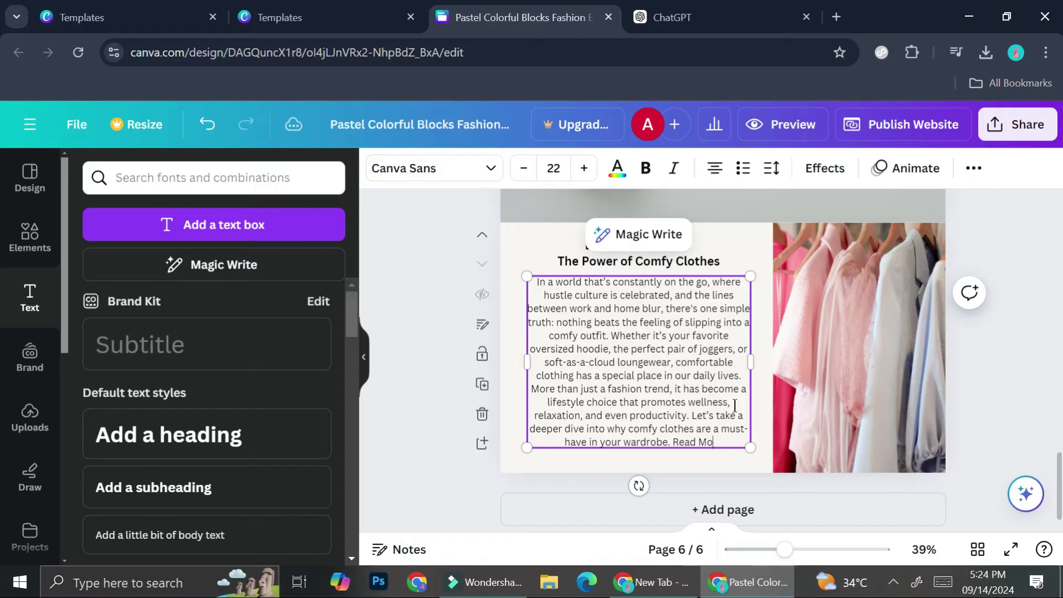
type("re...")
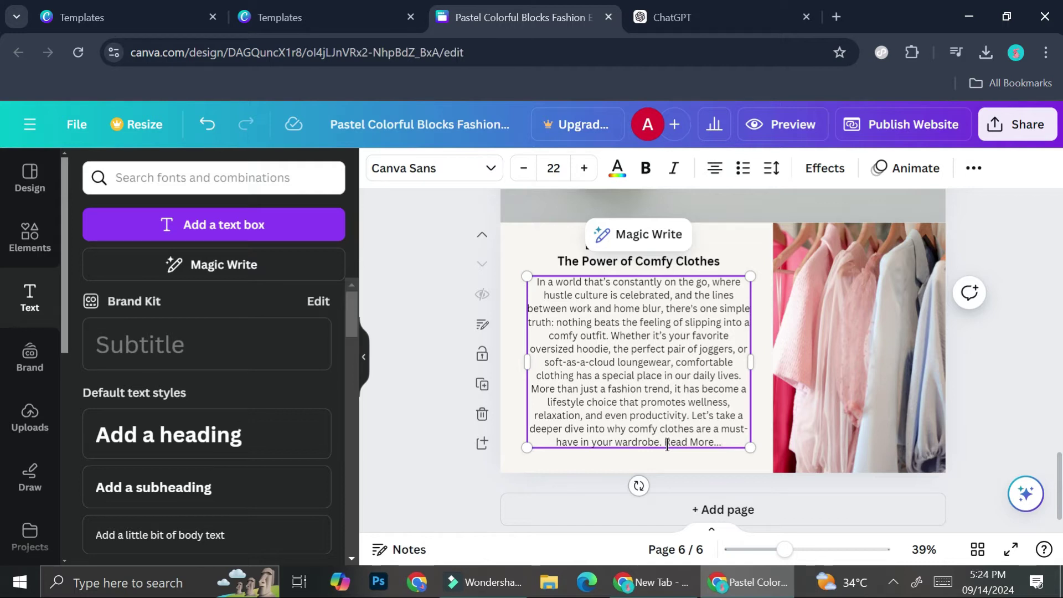
left_click(837, 17)
Step: Go to Google Sites in a new tab and create a blank site
type("g")
key("Down")
key("Return")
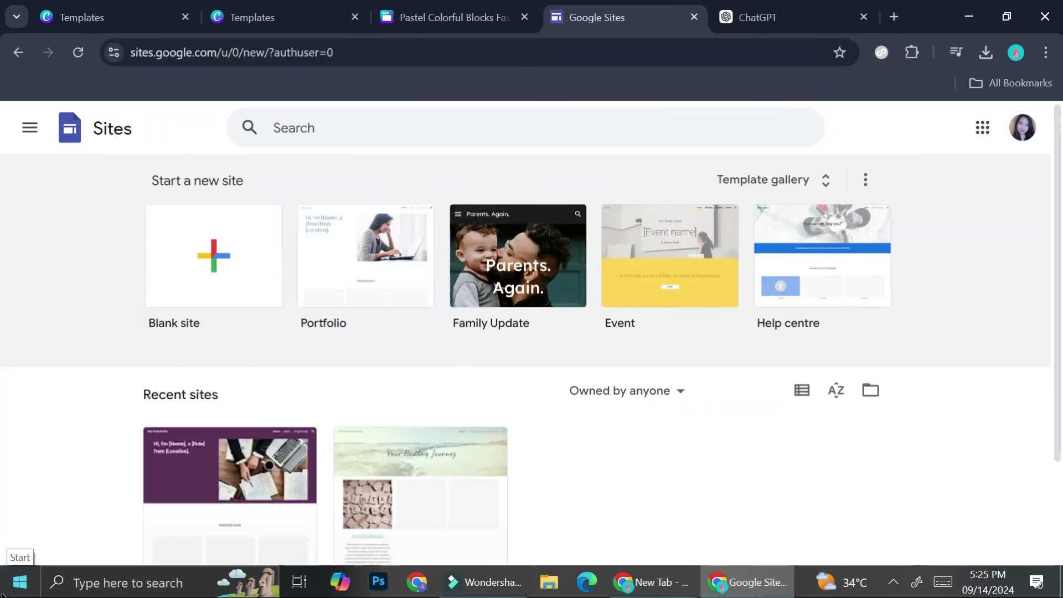
left_click(187, 292)
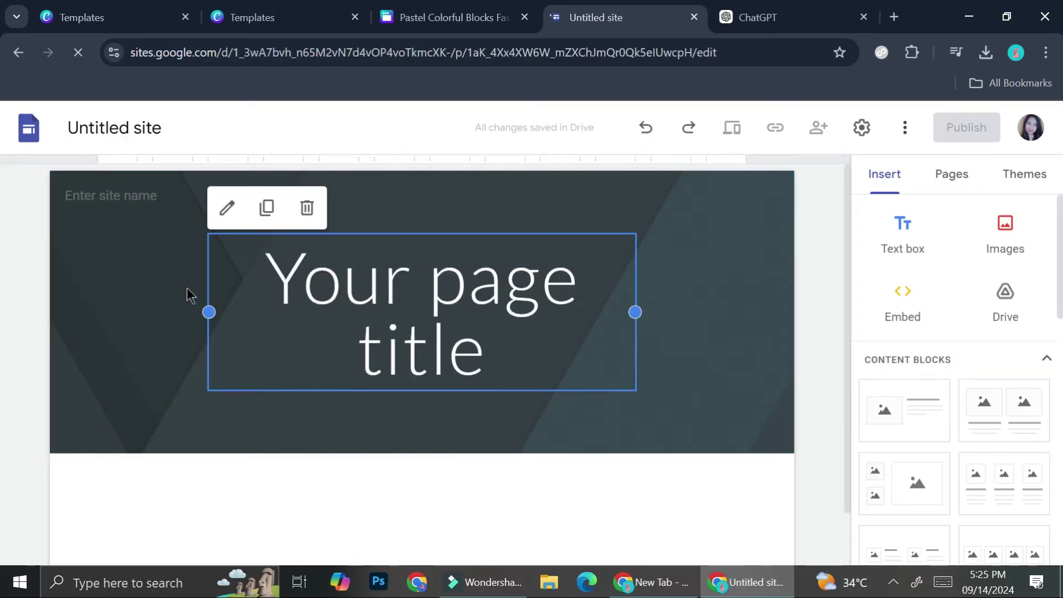
Step: Select part of the 'Untitled site' name, then leave it unchanged
left_click(92, 122)
left_click_drag(83, 123, 156, 121)
left_click(173, 123)
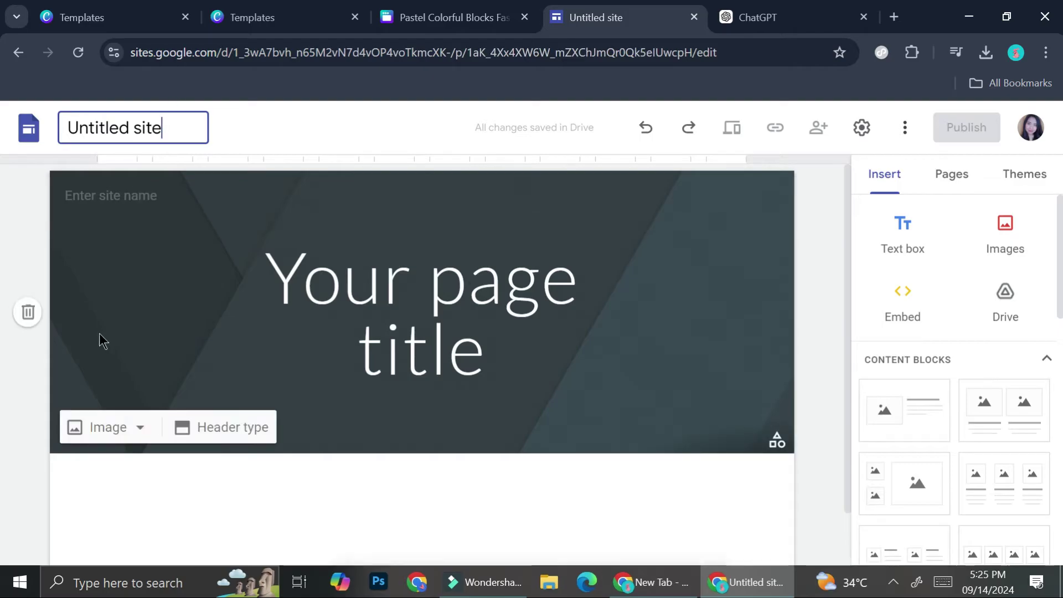
left_click(99, 333)
Step: Back in Canva, scroll to page 1 and select all of the 'Arivaci & Co.' brand text
left_click(402, 9)
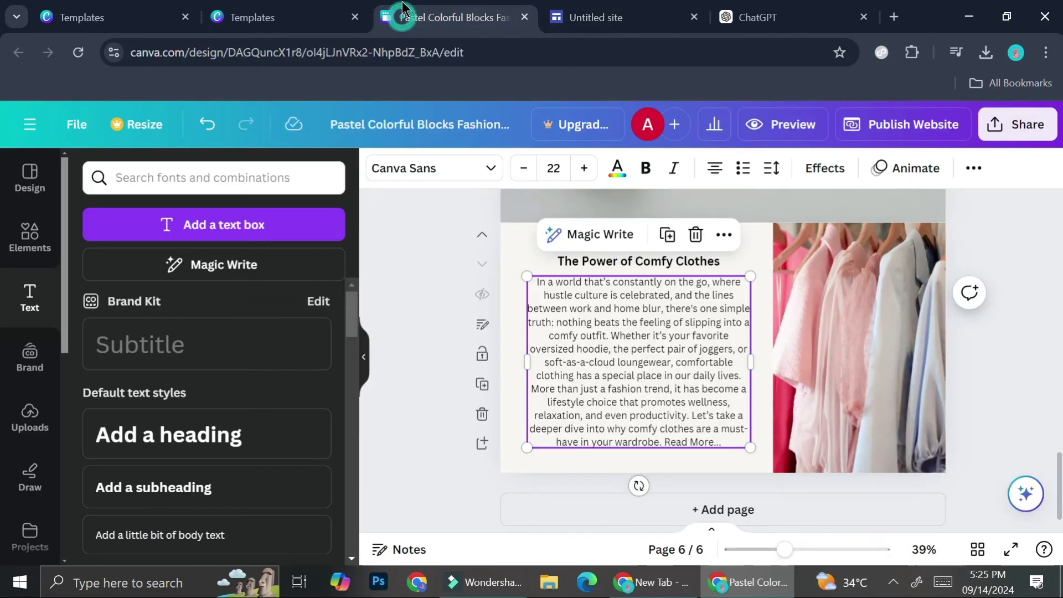
scroll(519, 287, "up", 15)
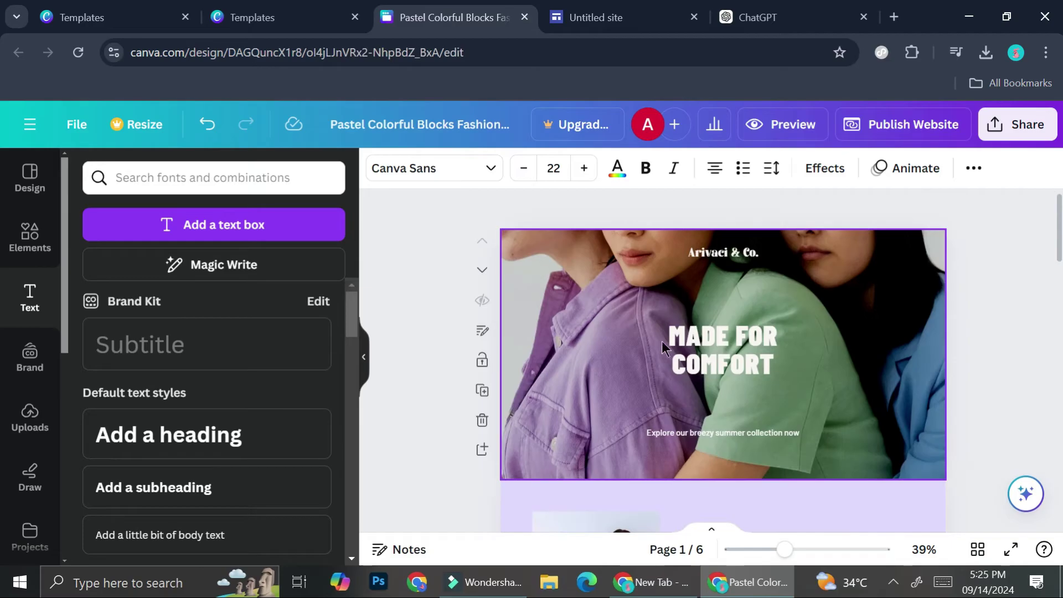
left_click(736, 256)
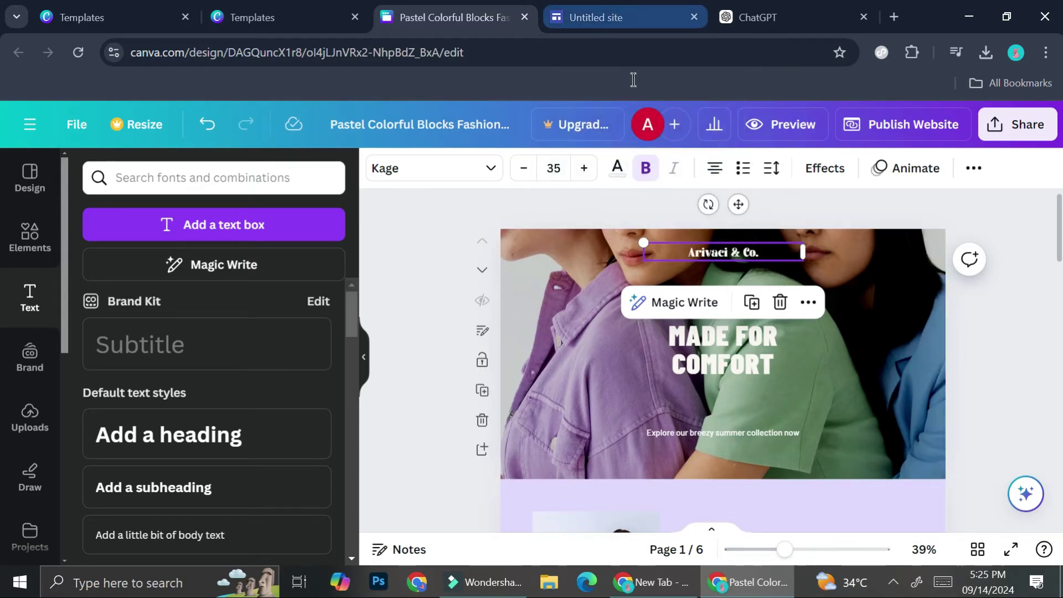
left_click(736, 254)
left_click_drag(759, 252, 691, 250)
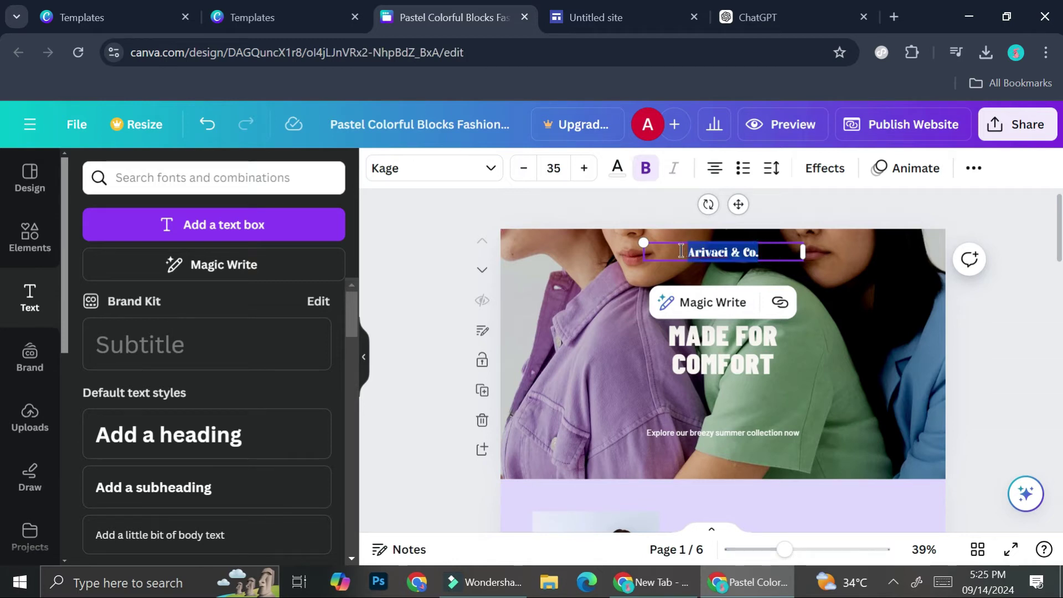
Step: Paste 'Arivaci & Co.' into the Google Site's name field and confirm it in the header
left_click(616, 7)
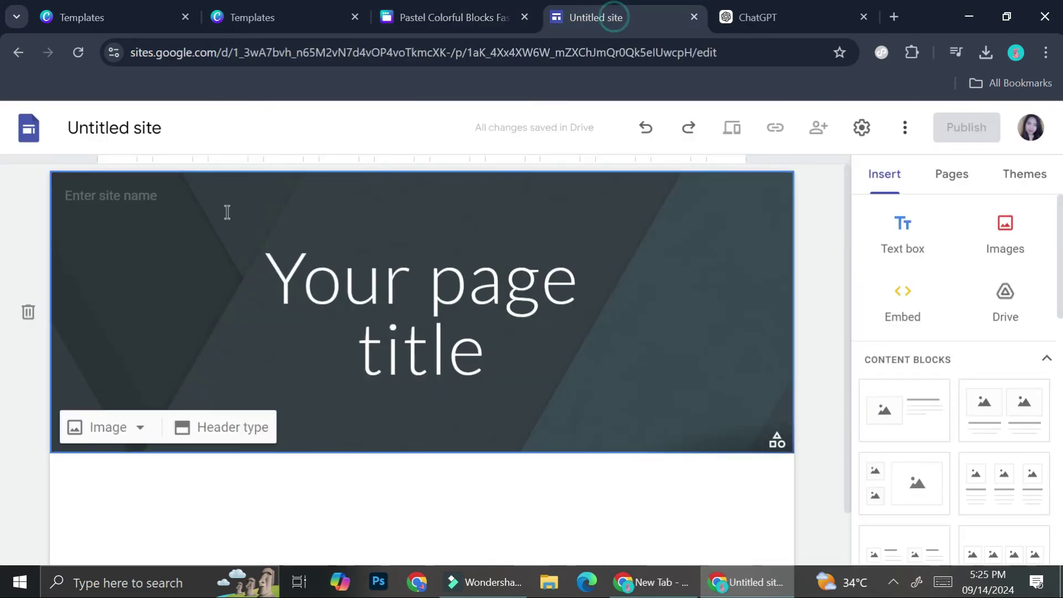
left_click(147, 204)
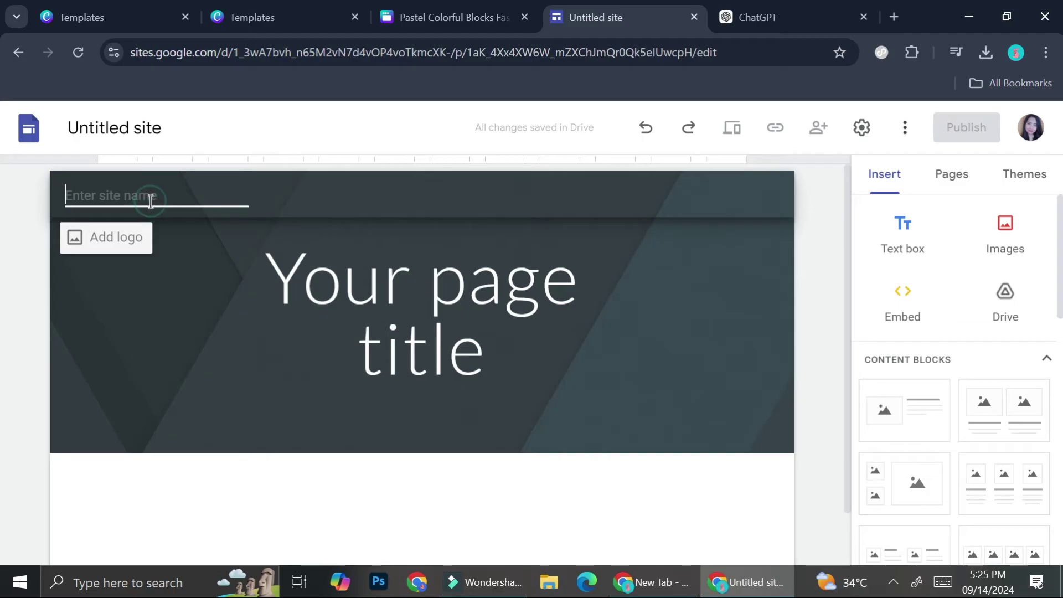
key("ctrl+v")
left_click(64, 268)
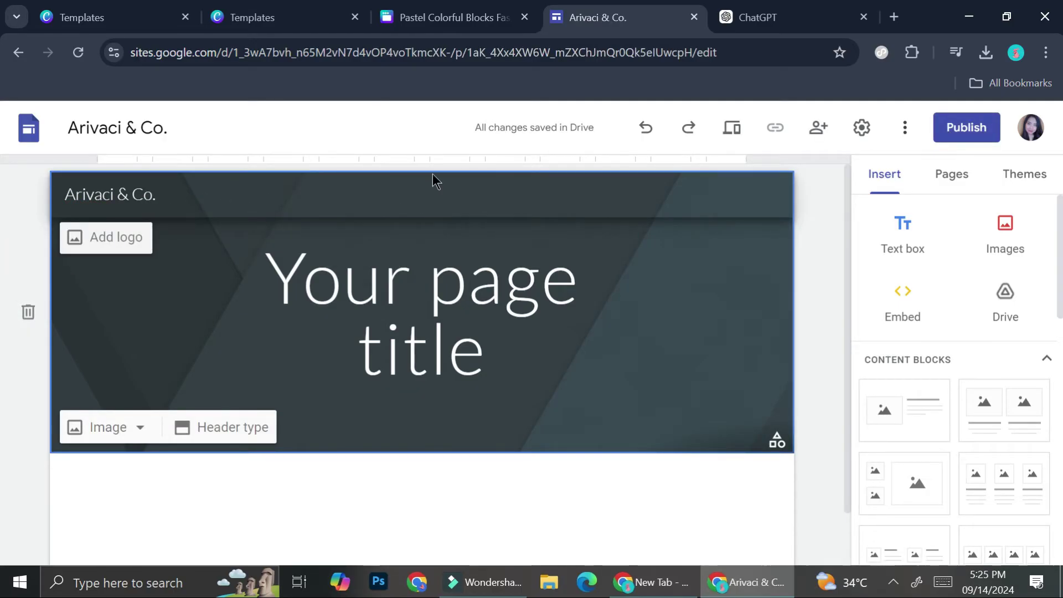
left_click(482, 17)
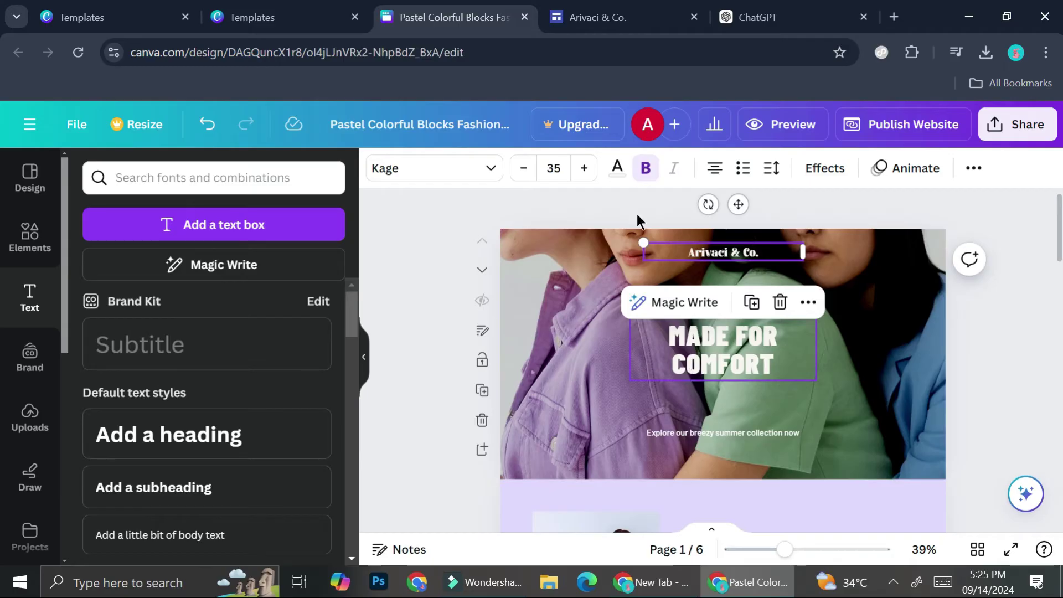
left_click(659, 16)
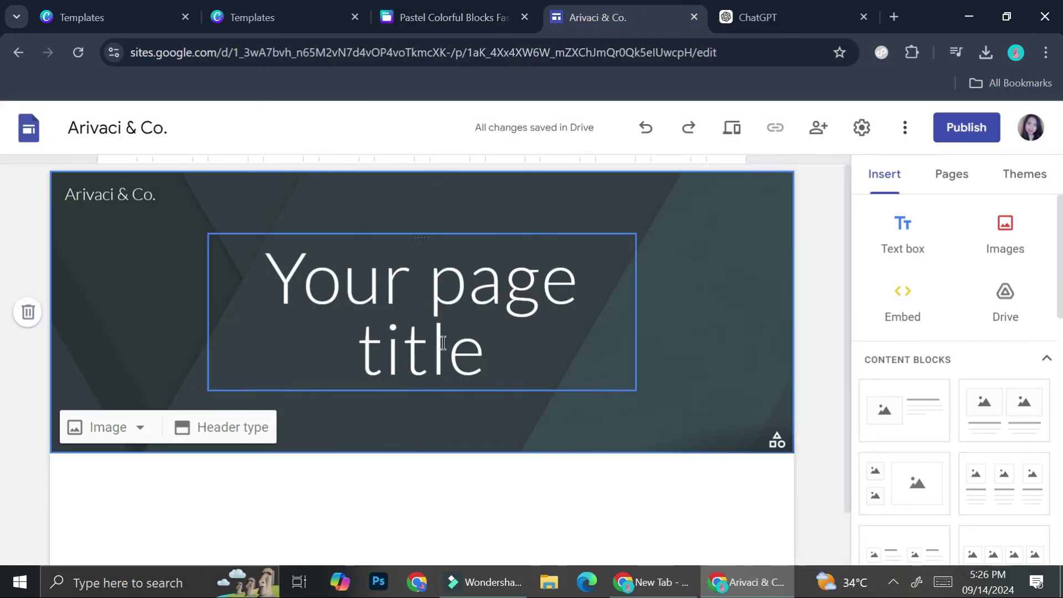
left_click(493, 17)
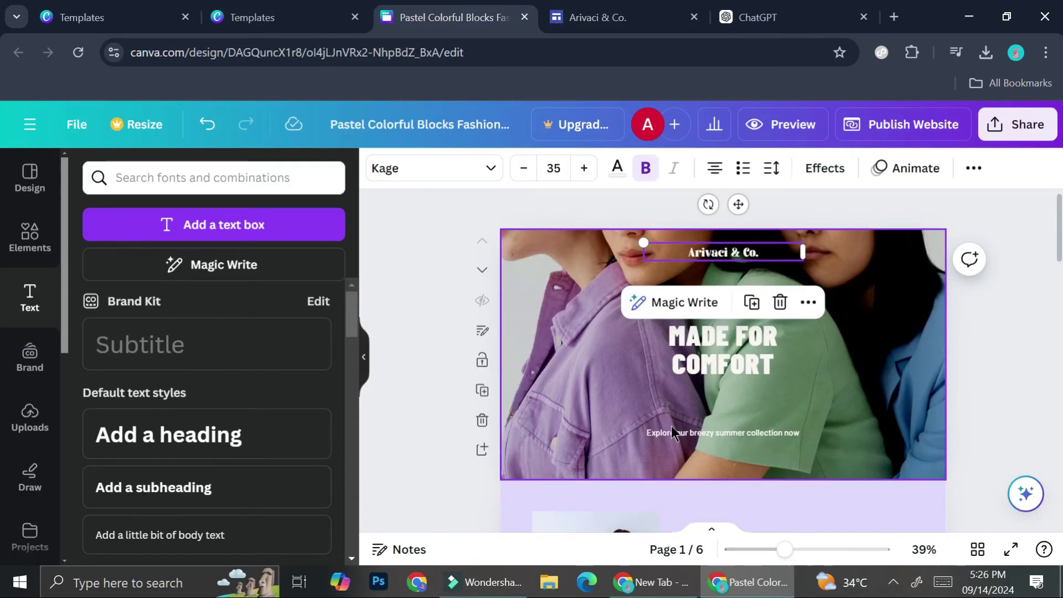
Step: Select the full 'Embrace Comfort: The Power of Comfy Clothes' heading text on Canva's page 6
scroll(672, 431, "down", 15)
left_click(664, 250)
left_click(660, 246)
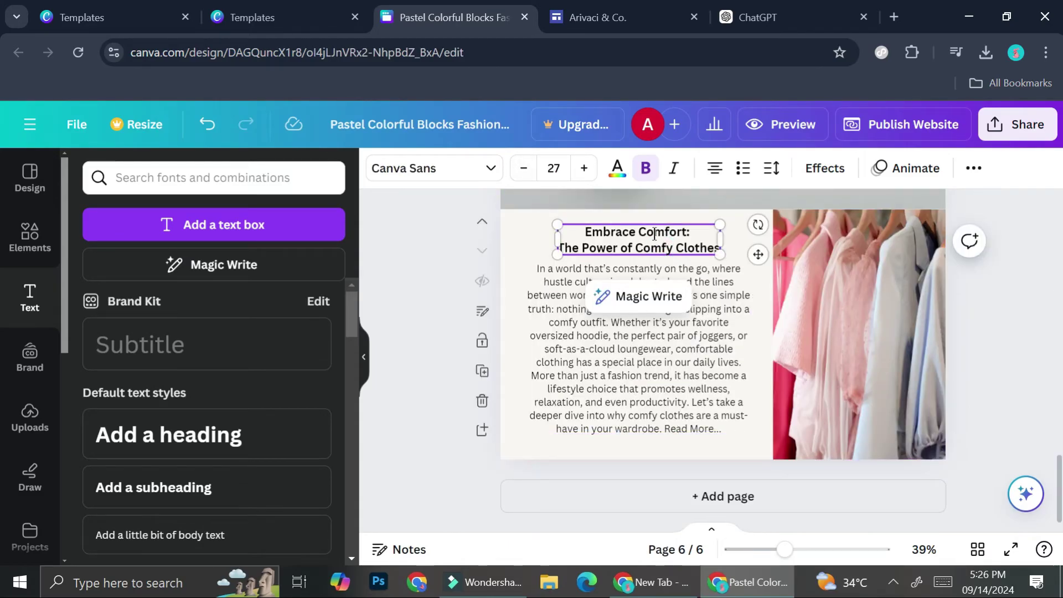
key("ctrl+a")
key("ctrl+c")
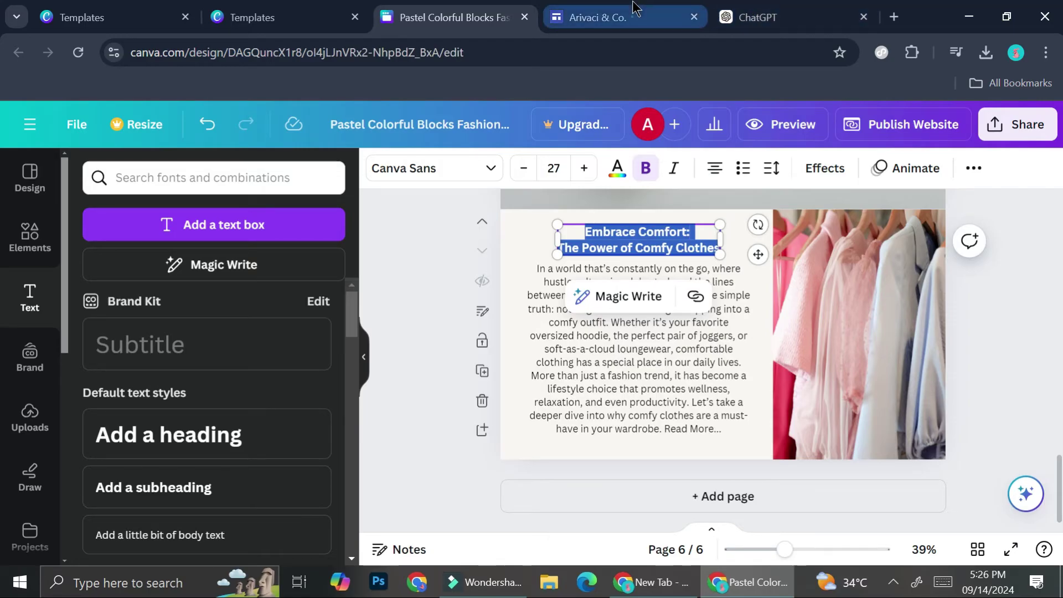
left_click(598, 17)
left_click(412, 279)
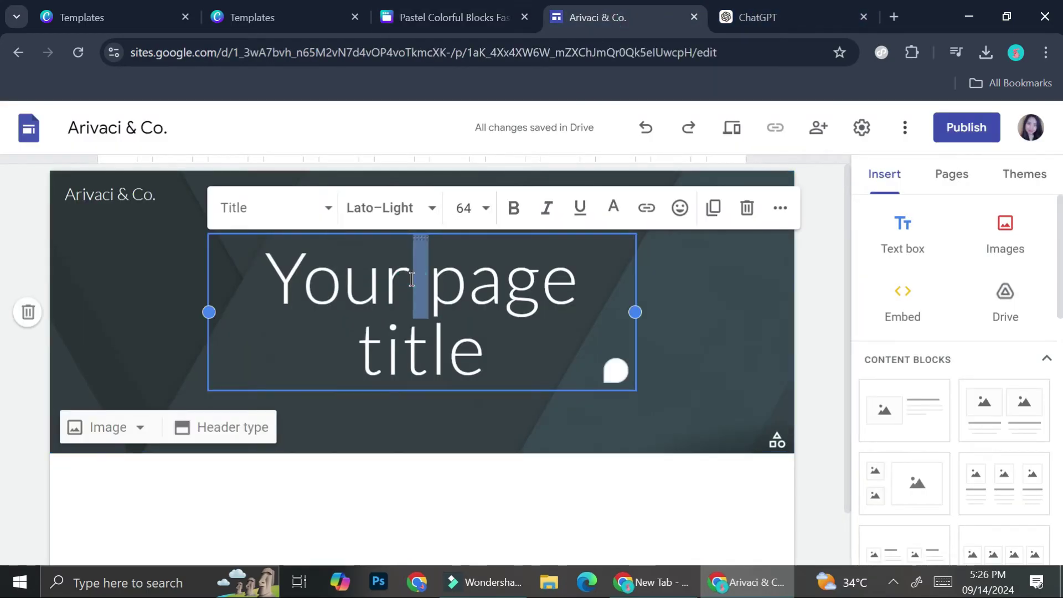
Step: Replace the placeholder page title with 'Embrace Comfort:The Power of Comfy Clothes' on one line
key("ctrl+a")
key("ctrl+v")
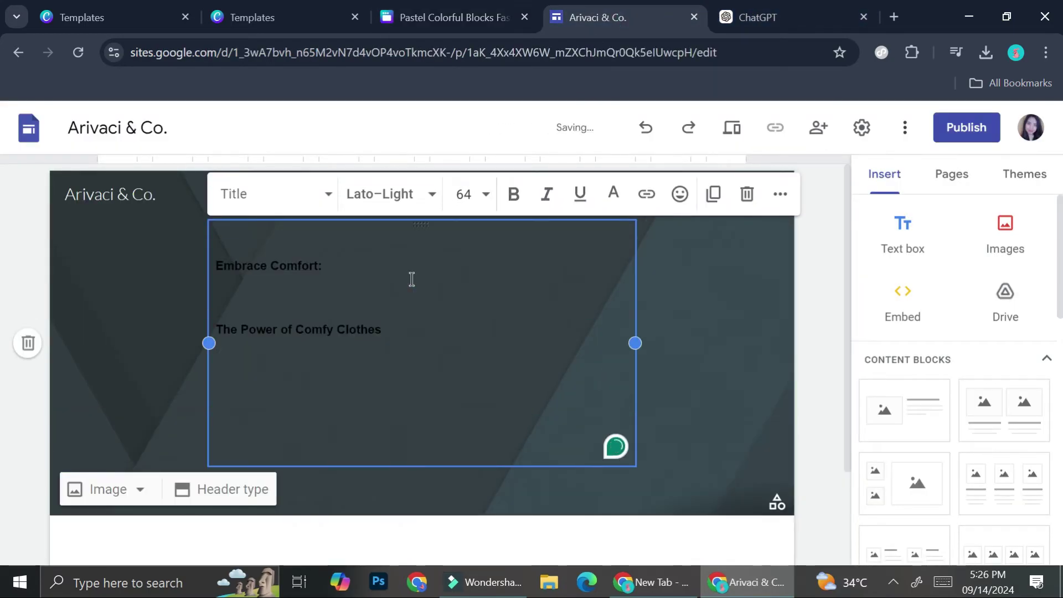
key("BackSpace")
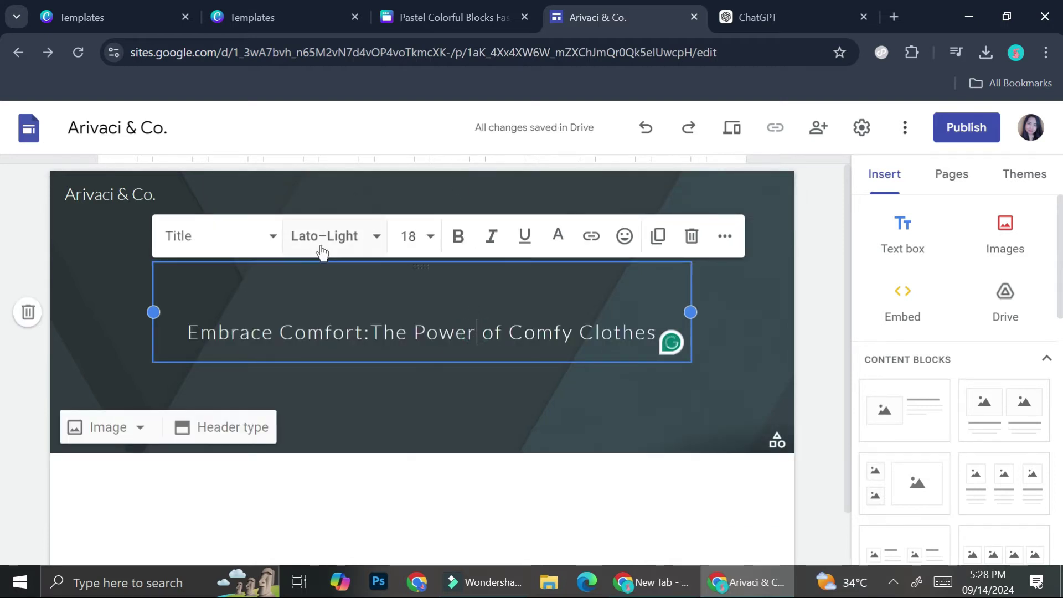
Step: Check the Canva heading's formatting, then set the Sites page title font to Georgia
left_click(430, 7)
left_click(639, 237)
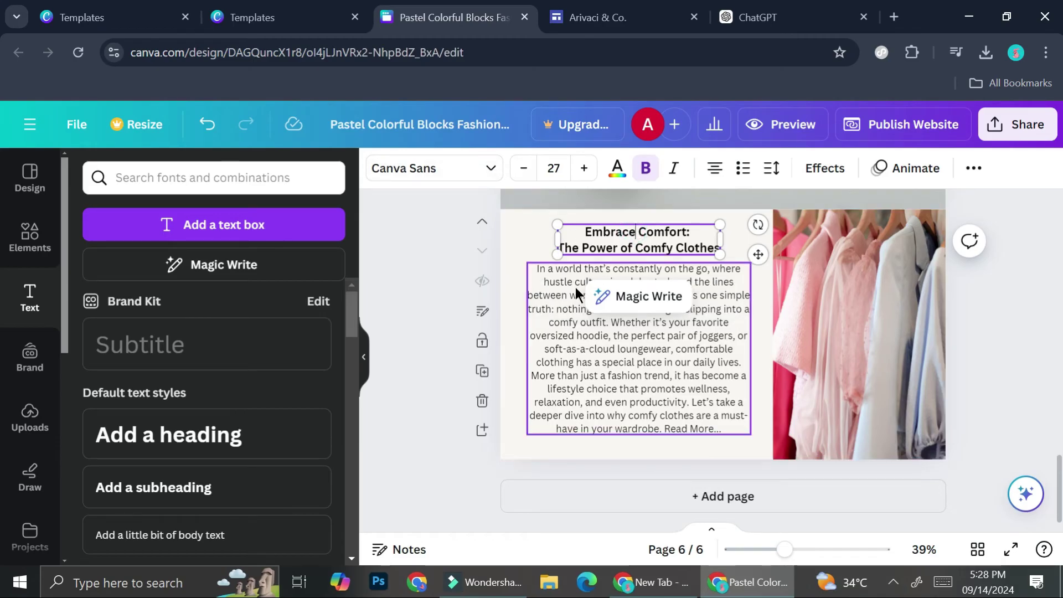
scroll(576, 282, "up", 2)
left_click(598, 17)
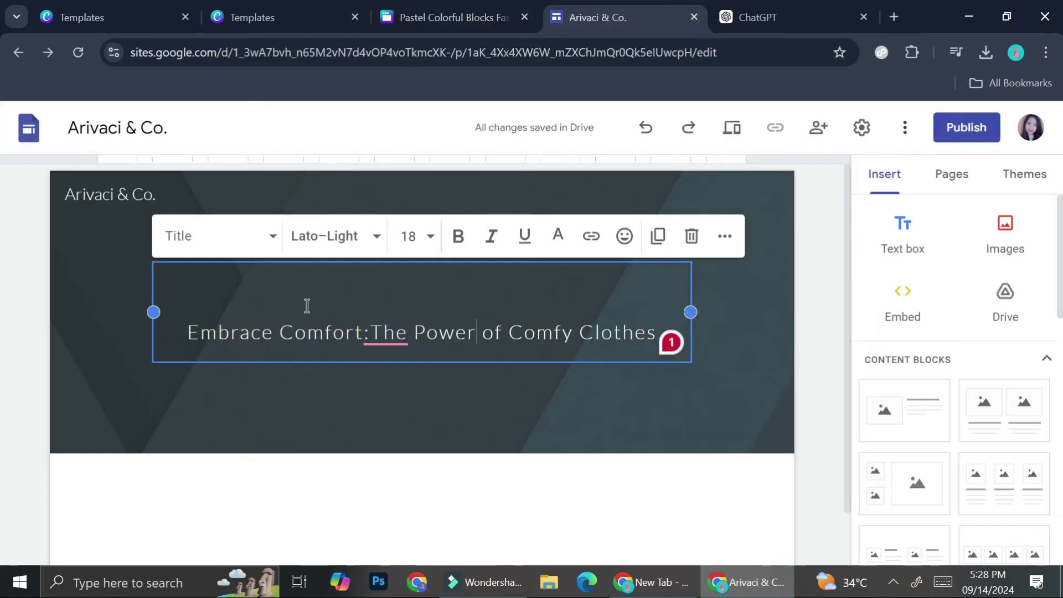
left_click(354, 232)
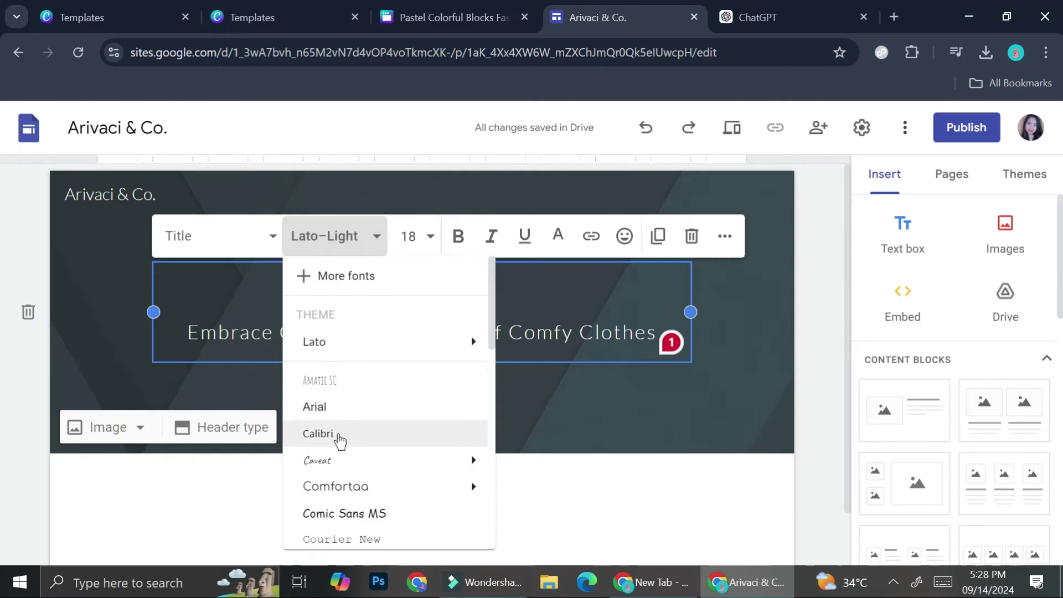
scroll(339, 440, "down", 3)
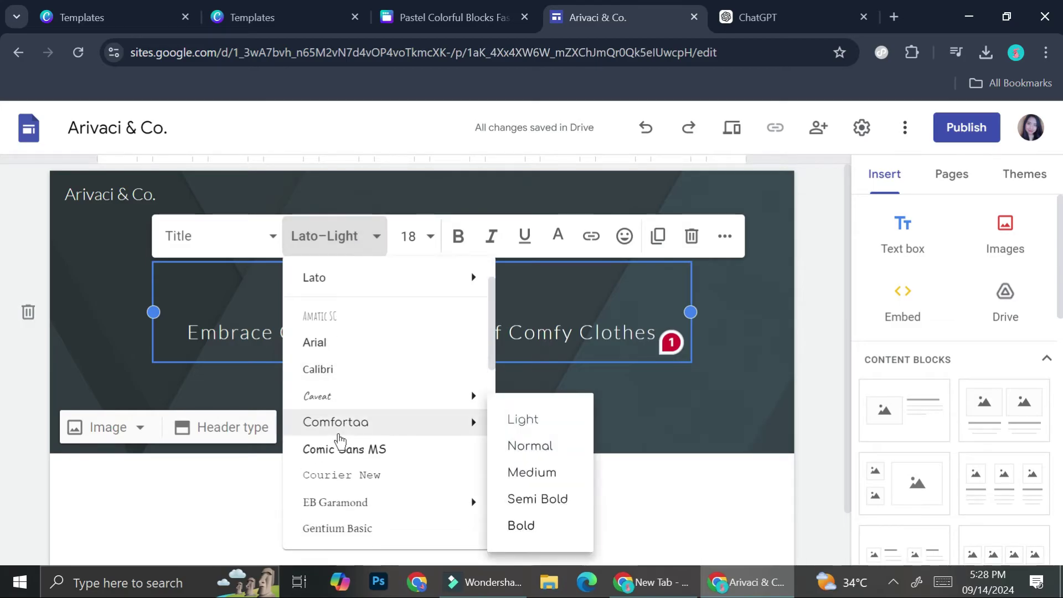
left_click(367, 247)
left_click(364, 236)
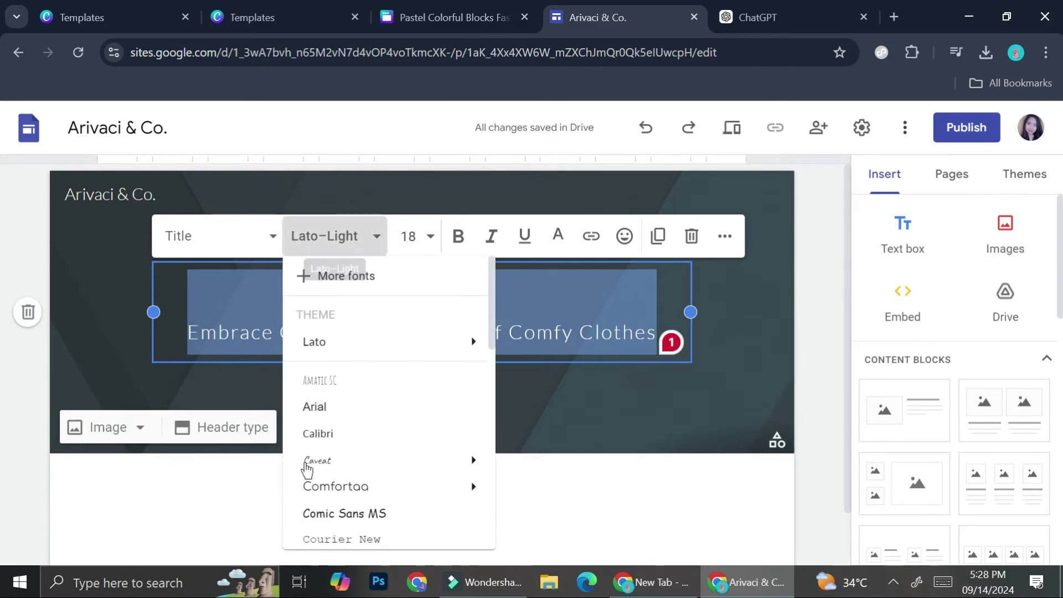
mouse_move(362, 487)
scroll(361, 487, "down", 3)
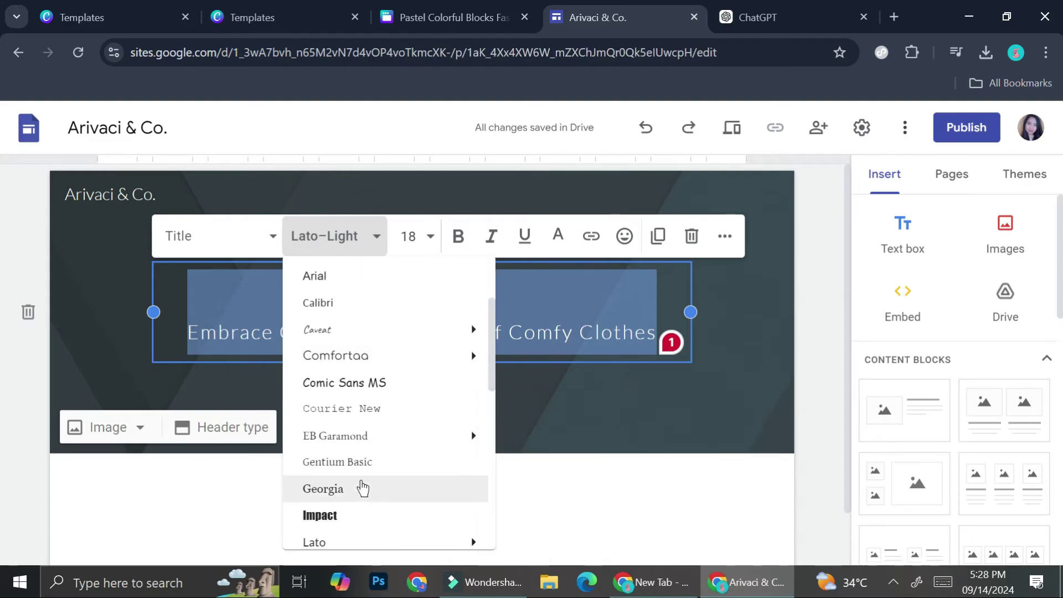
mouse_move(379, 443)
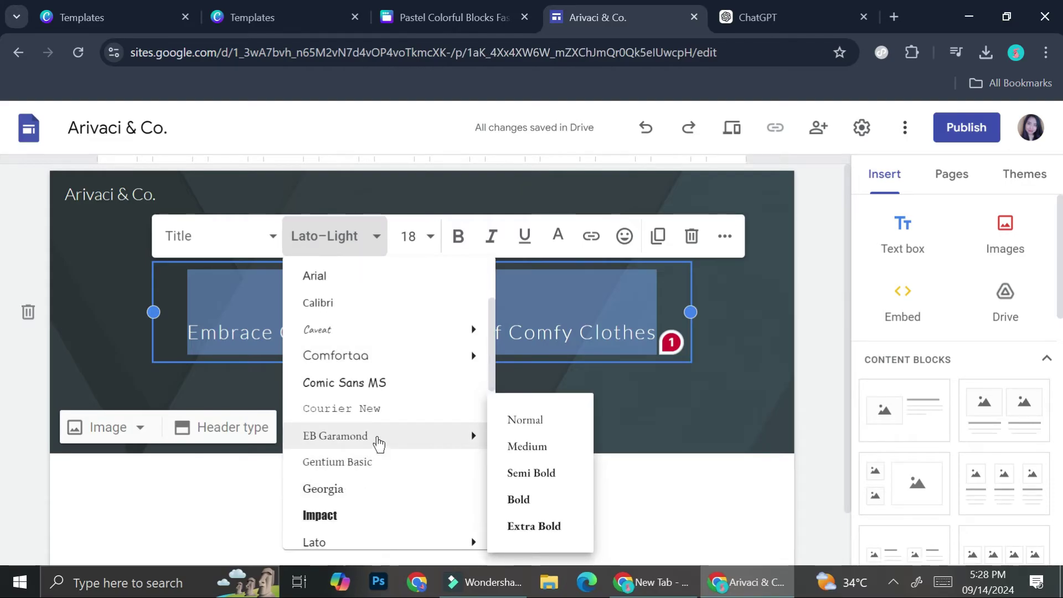
left_click(363, 489)
Step: Set the page 6 heading 'Embrace Comfort: The Power of Comfy Clothes' in Georgia Pro
left_click(397, 12)
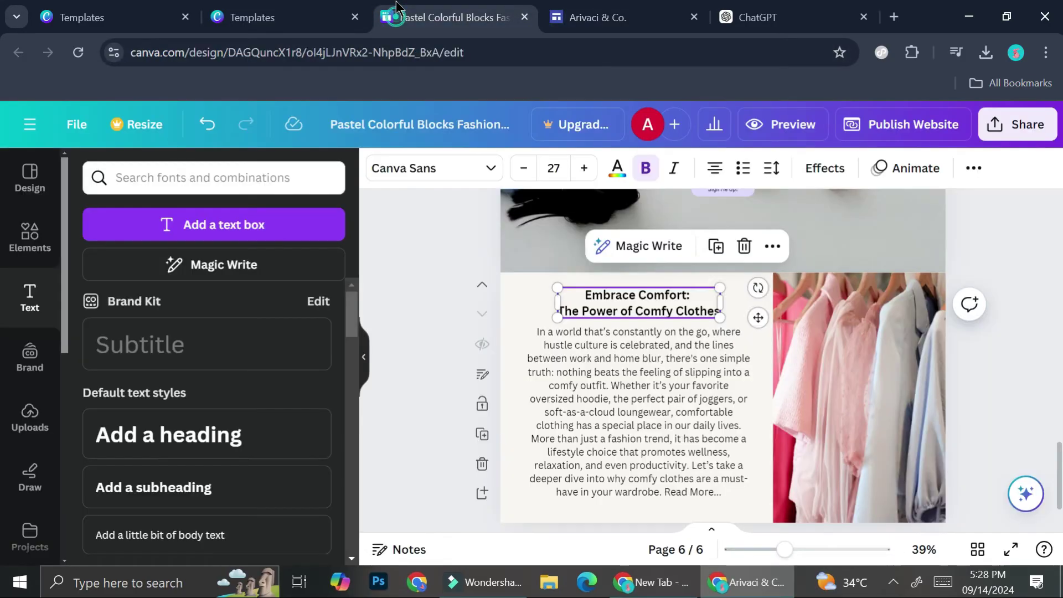
left_click(628, 307)
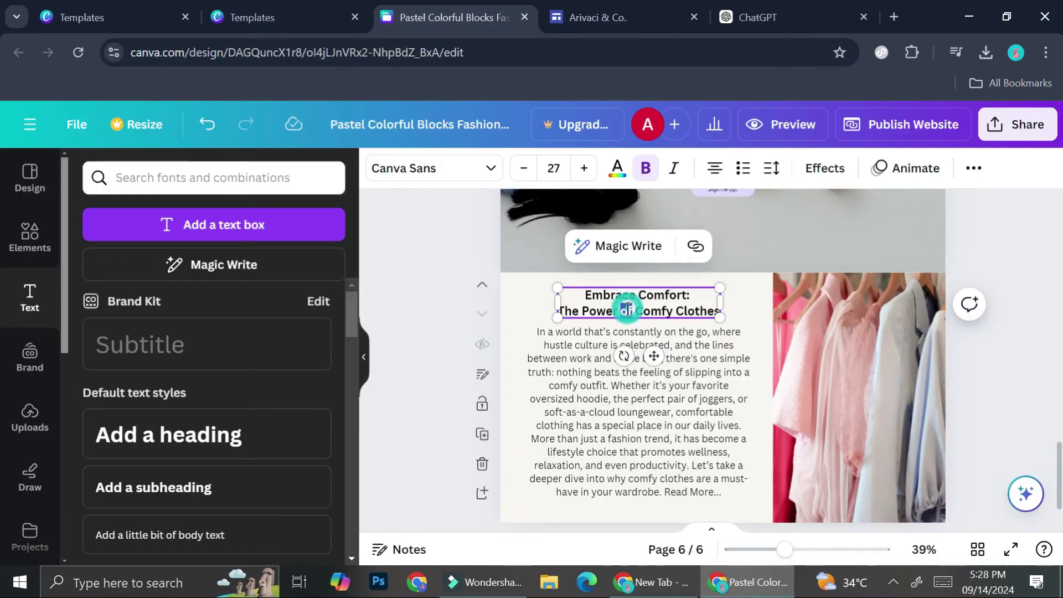
key("ctrl+a")
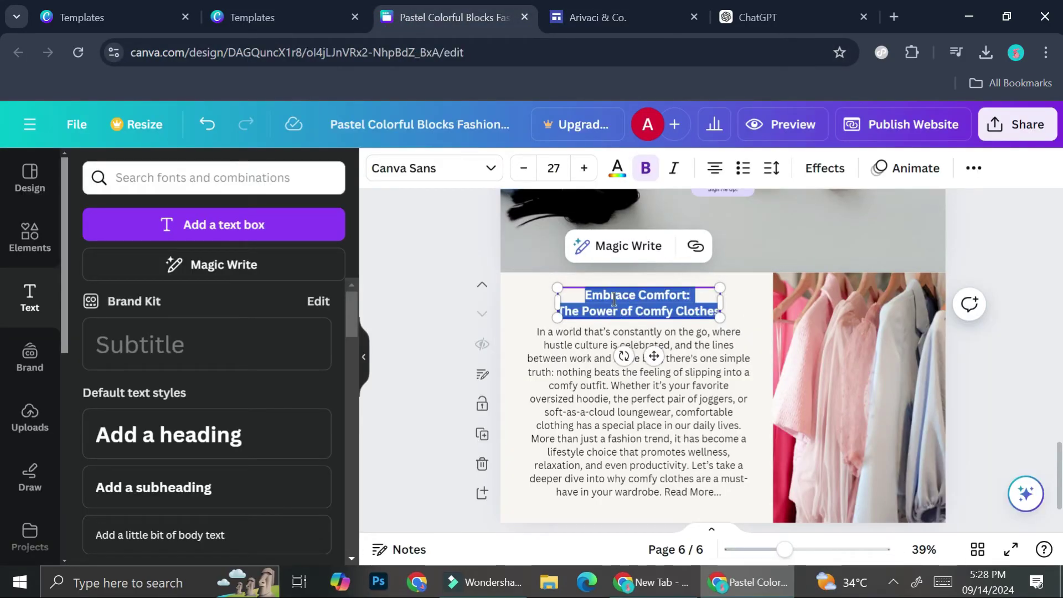
left_click(470, 168)
left_click(229, 384)
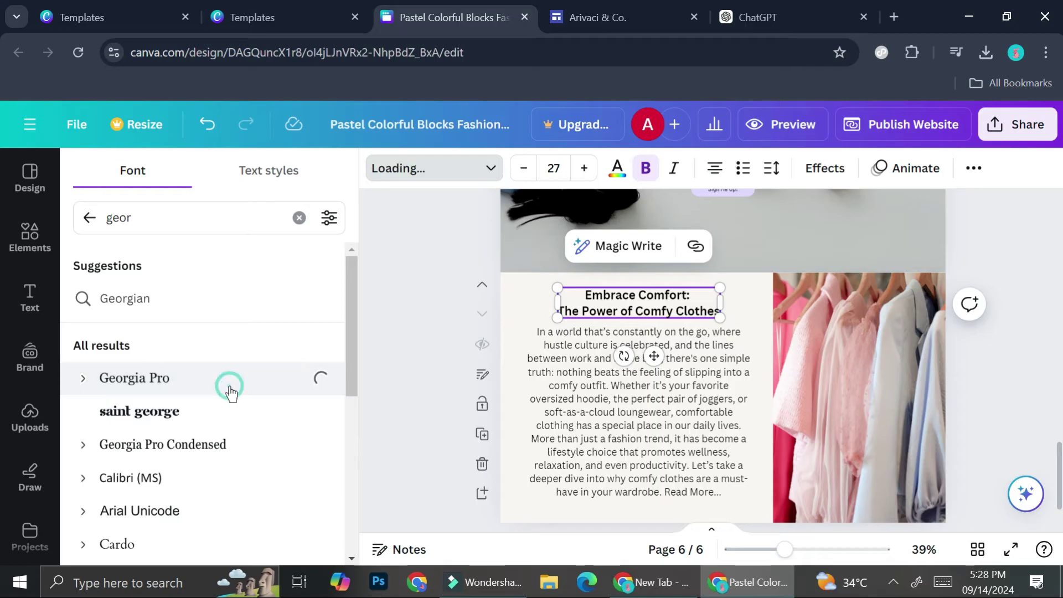
left_click(557, 451)
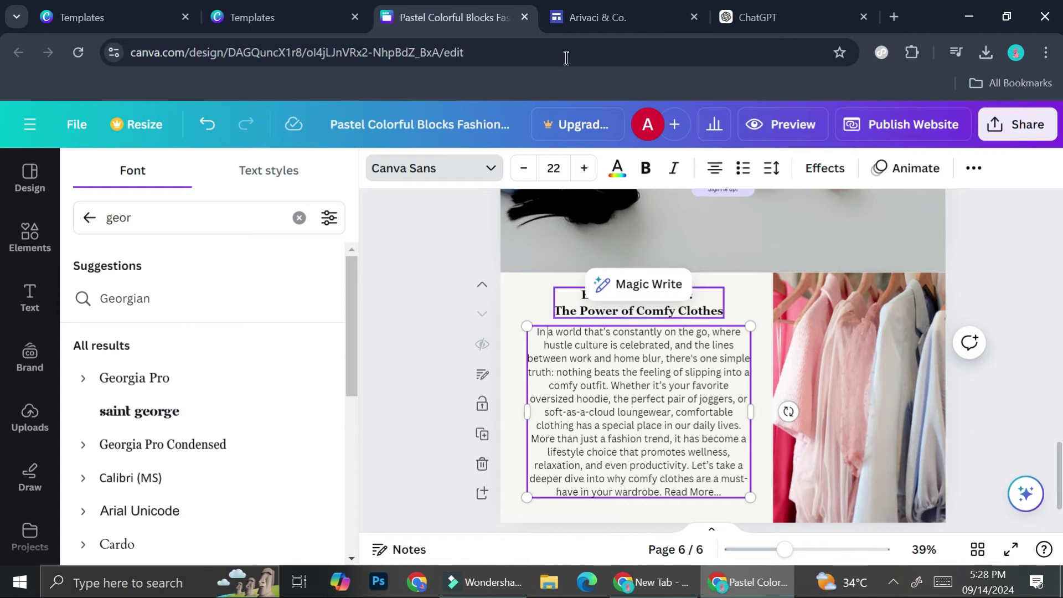
left_click(595, 18)
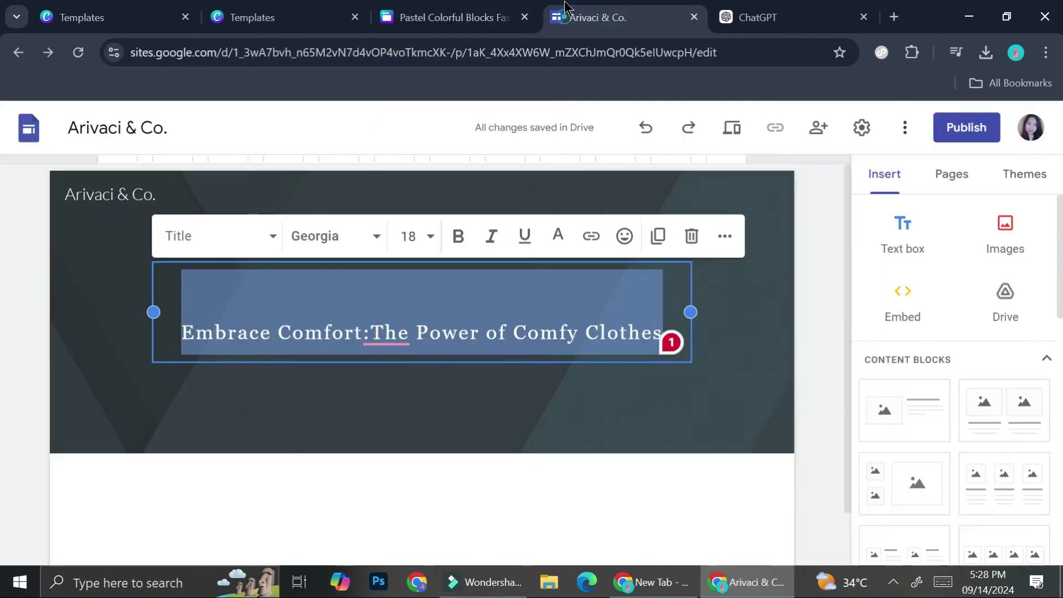
Step: Add a text box below the header and paste the full ChatGPT blog article into it
left_click(454, 475)
double_click(409, 480)
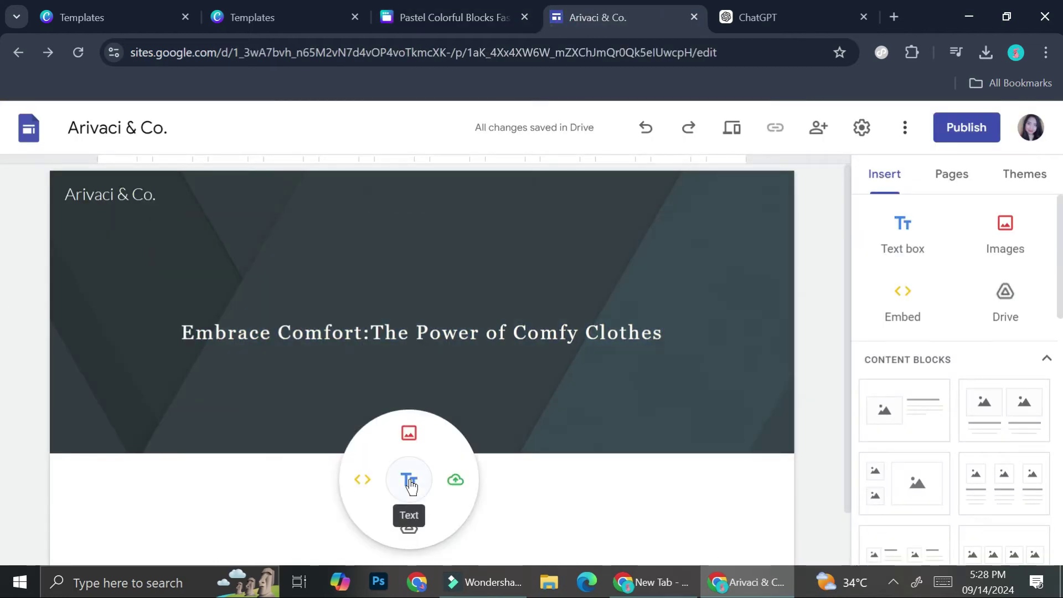
left_click(410, 482)
left_click(790, 11)
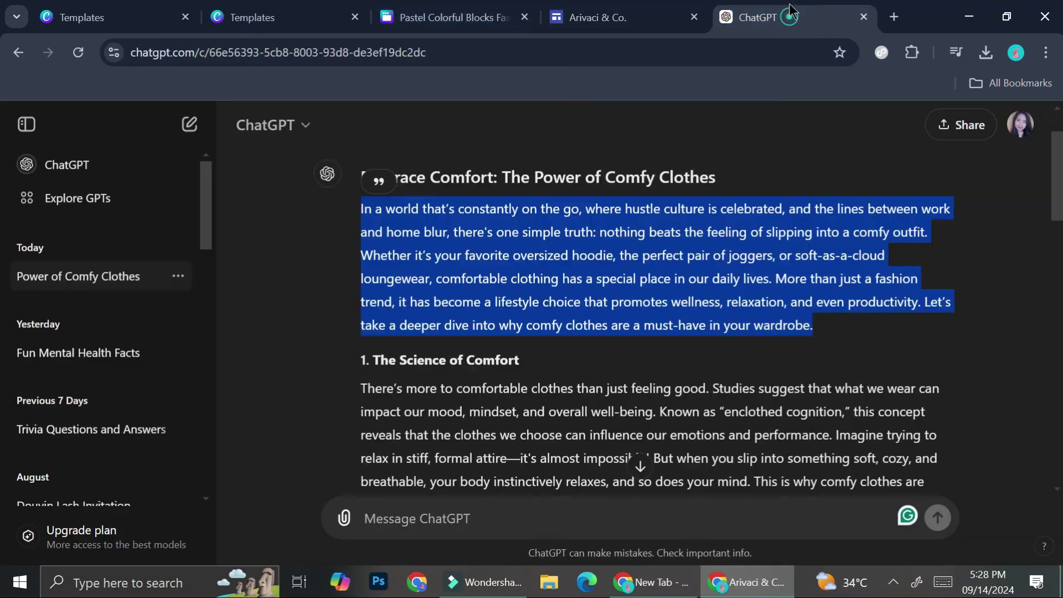
left_click(433, 297)
scroll(546, 398, "down", 20)
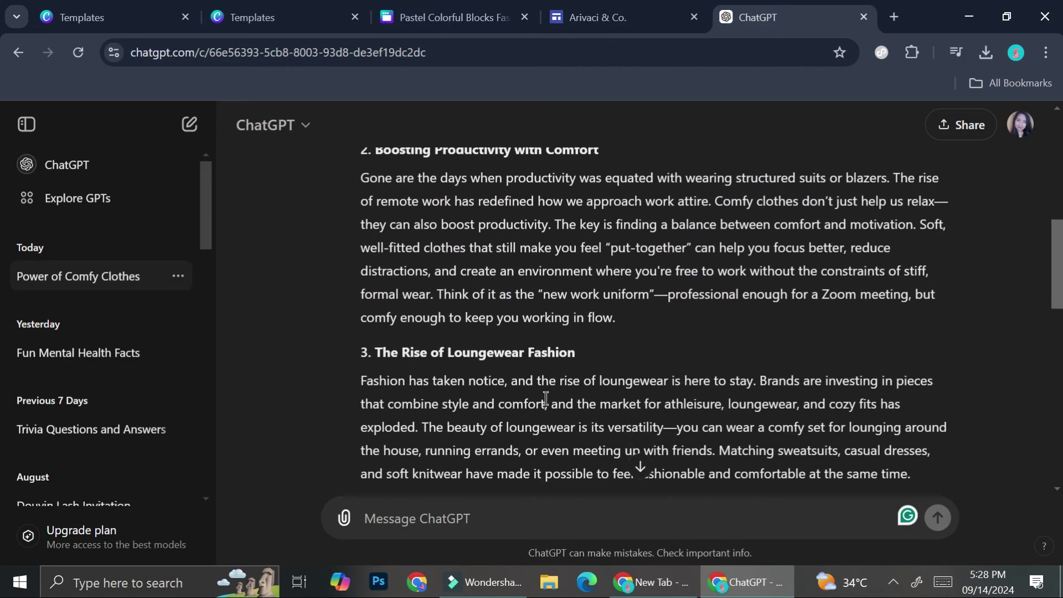
scroll(546, 397, "down", 1)
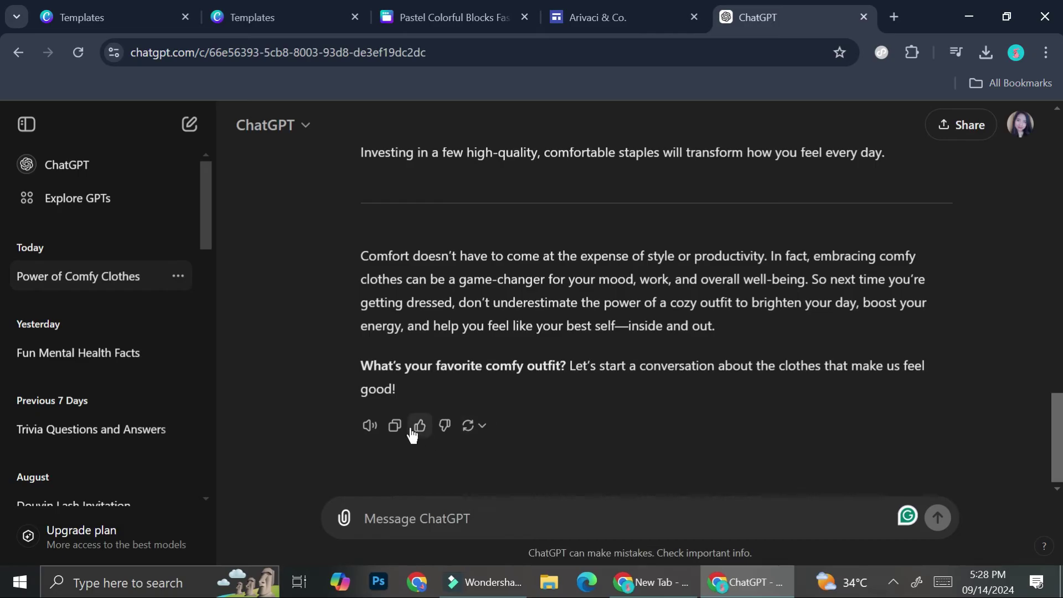
left_click(387, 426)
left_click(597, 17)
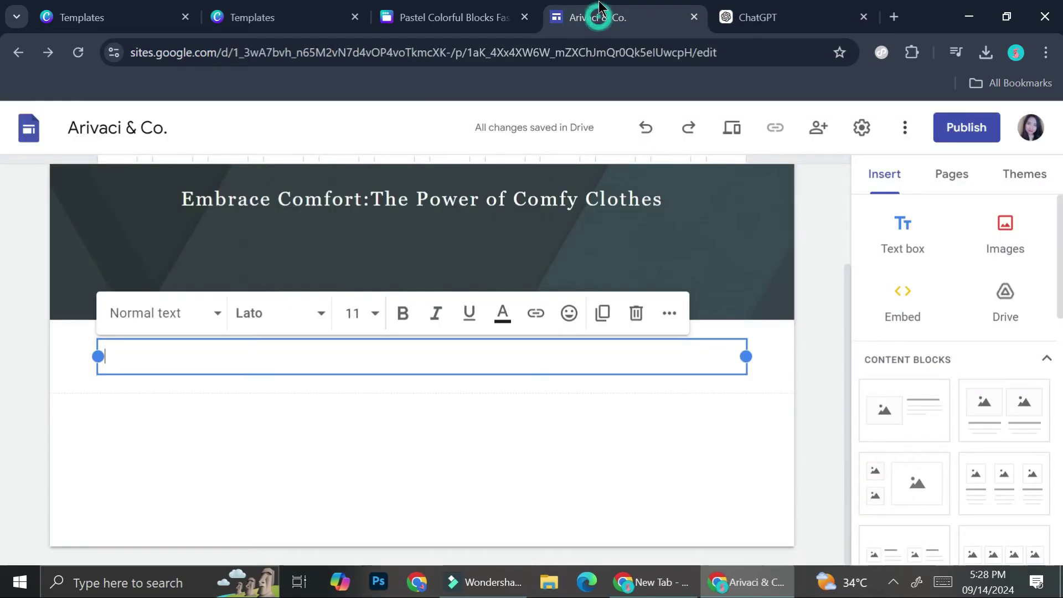
key("ctrl+v")
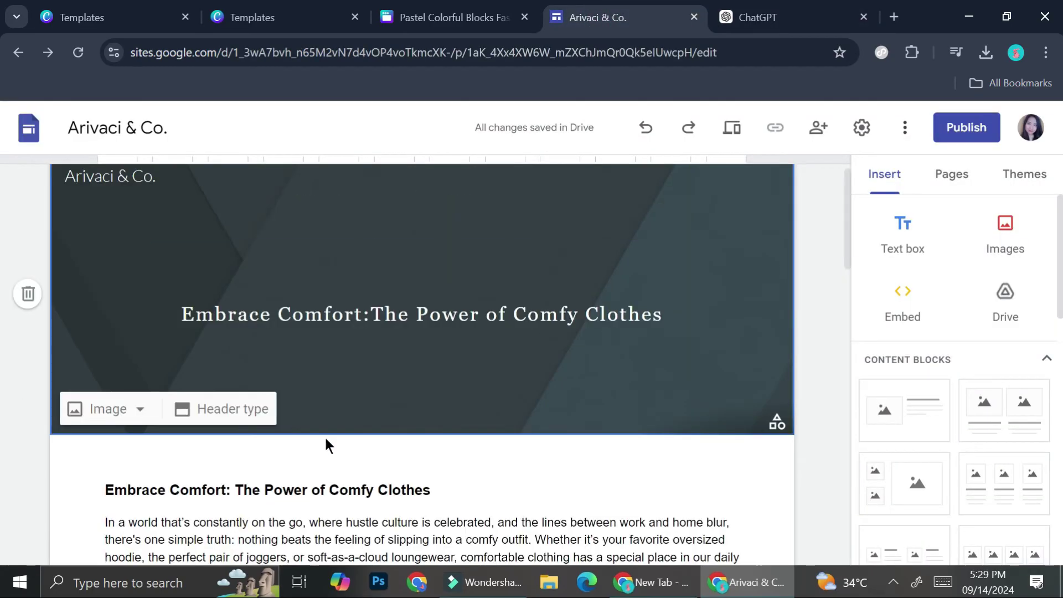
Step: Review the pasted post and return to the page header's title area
scroll(346, 427, "down", 15)
scroll(347, 428, "down", 4)
scroll(347, 427, "up", 20)
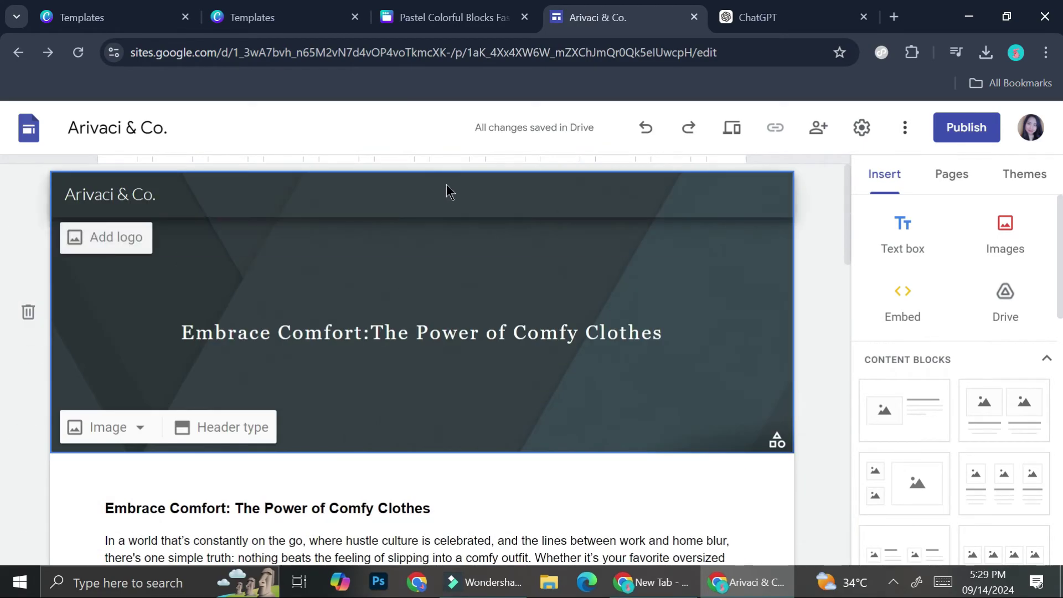
left_click_drag(380, 273, 232, 299)
left_click(133, 302)
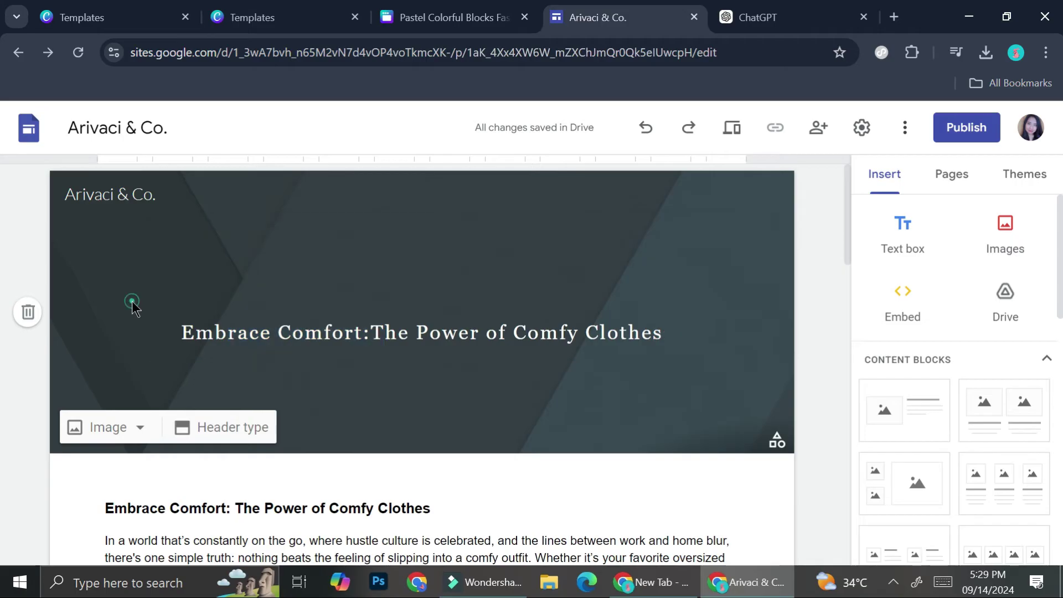
double_click(131, 301)
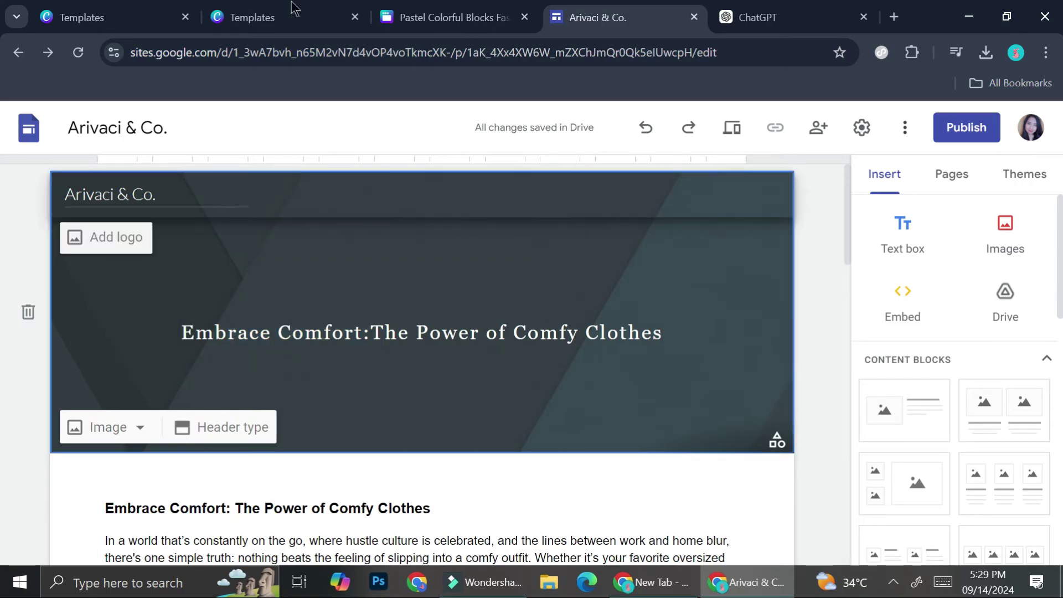
mouse_move(351, 8)
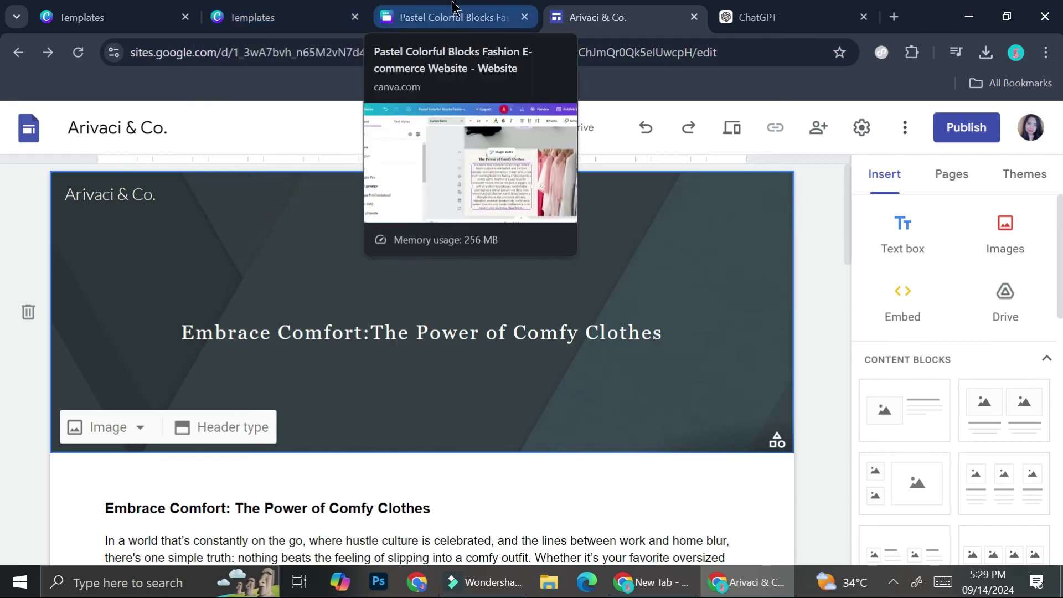
Step: Add a new blank seventh page to the Canva website design
left_click(419, 8)
left_click(786, 371)
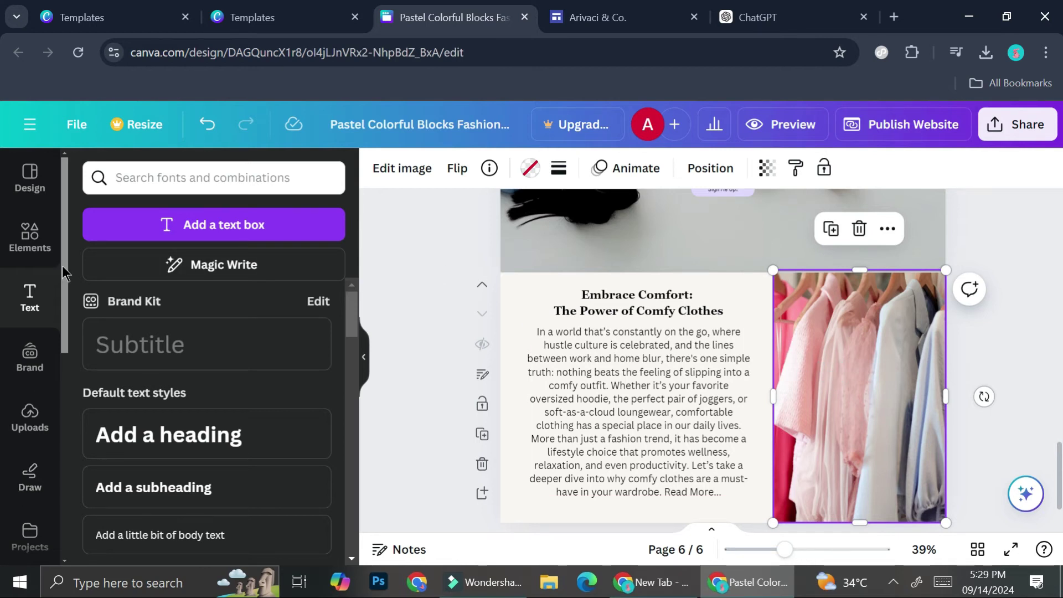
left_click(44, 248)
scroll(554, 387, "down", 1)
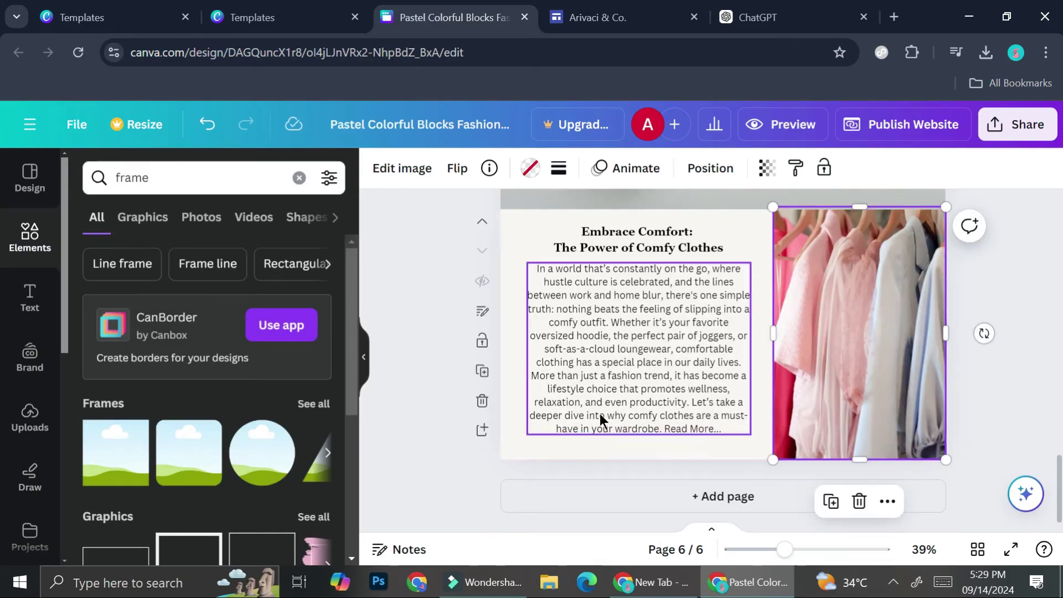
left_click(631, 490)
Step: Search the Elements library for 'clothing' and show the photo results
left_click(199, 176)
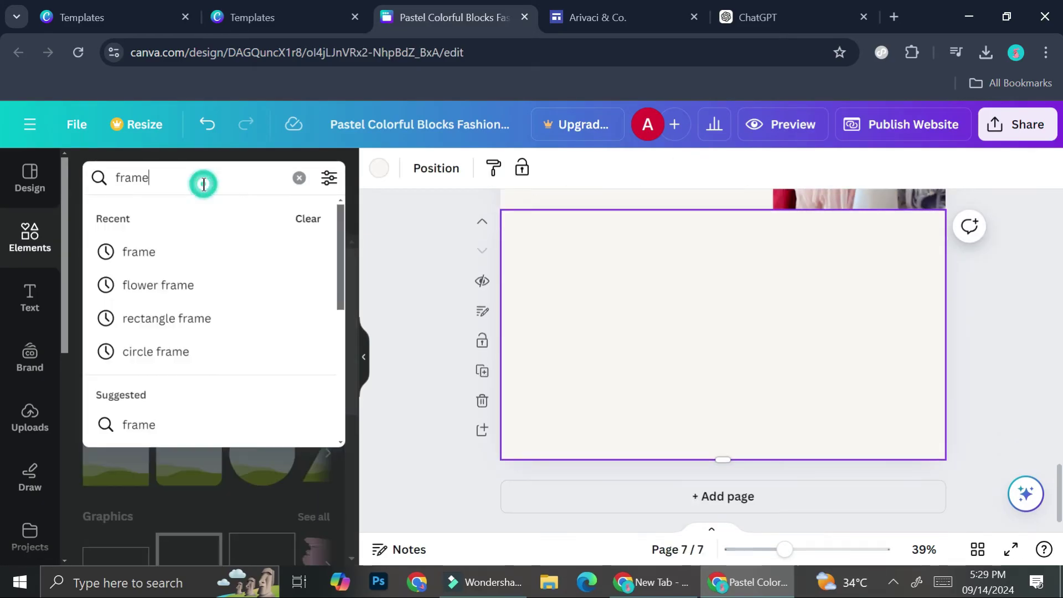
left_click(198, 172)
key("ctrl+a")
key("BackSpace")
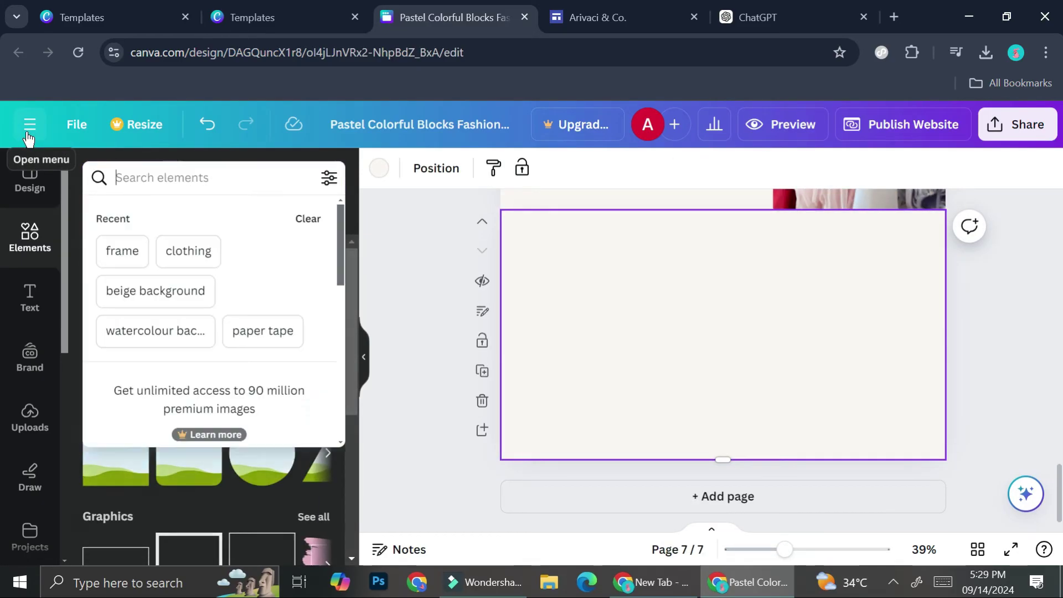
type("cl")
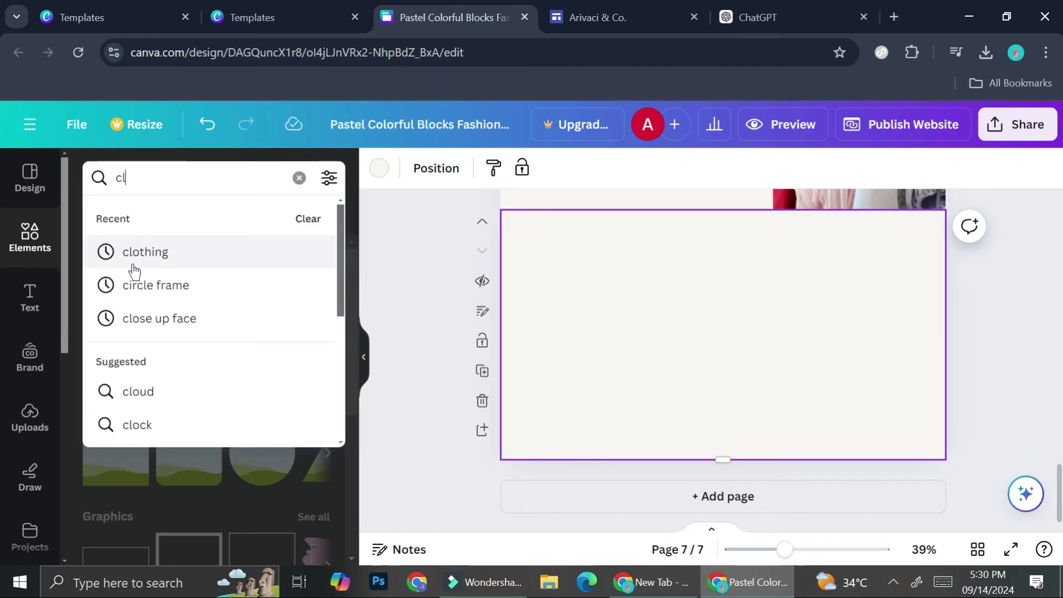
left_click(132, 261)
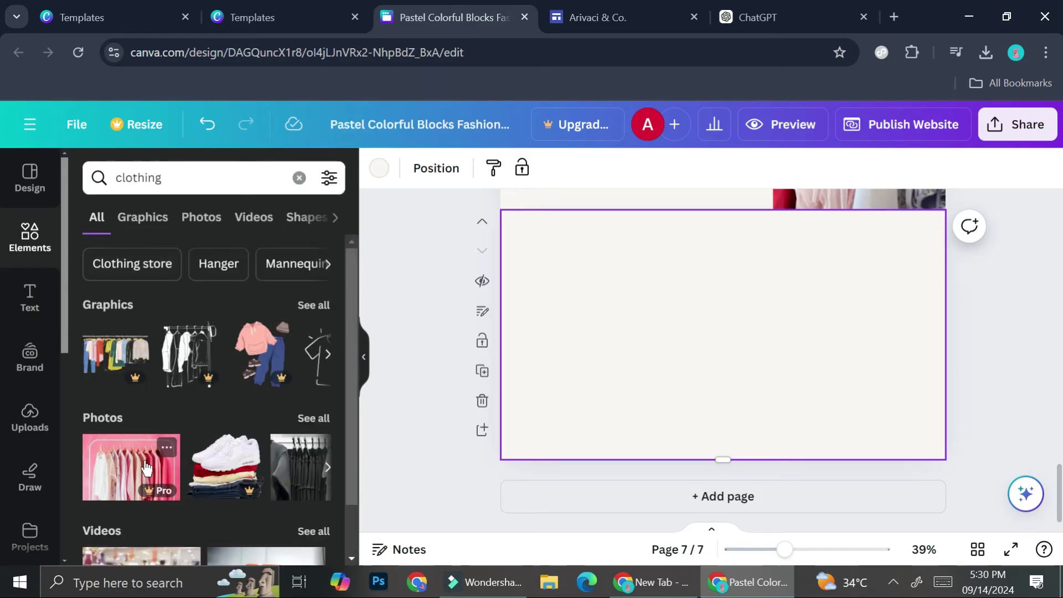
left_click(313, 306)
left_click(201, 216)
Step: Insert the pink clothing-rack photo on page 7 and stretch it across the page width
scroll(212, 420, "down", 3)
scroll(213, 419, "down", 5)
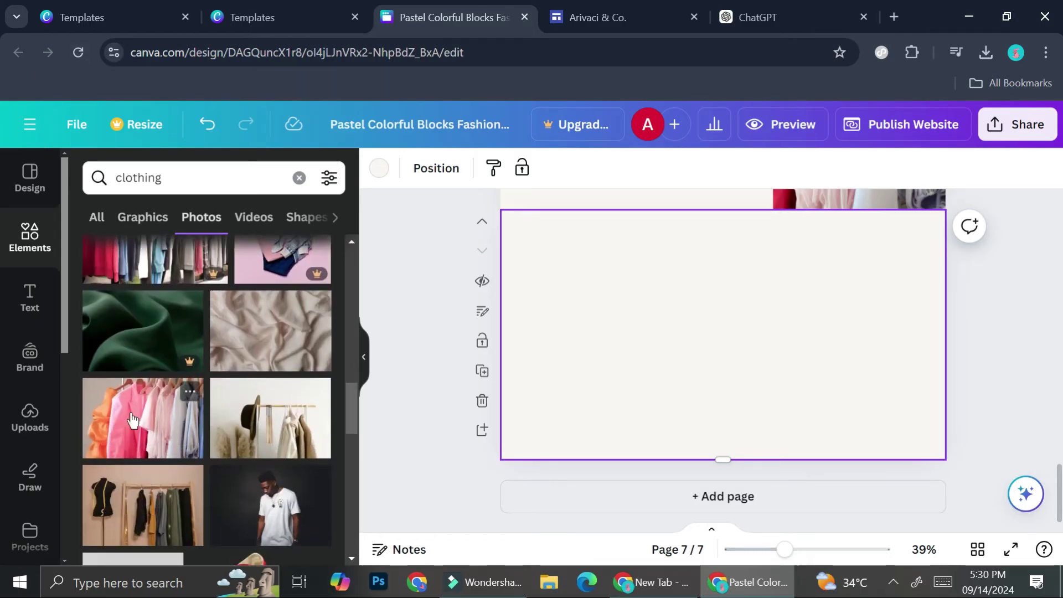
left_click(164, 426)
left_click_drag(788, 303, 717, 277)
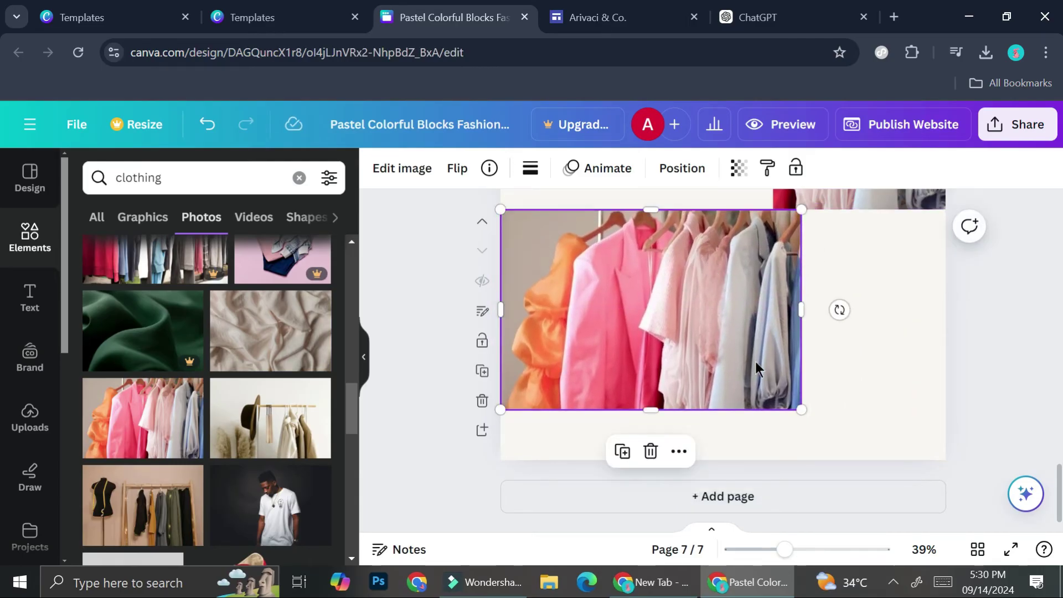
left_click_drag(799, 412, 976, 474)
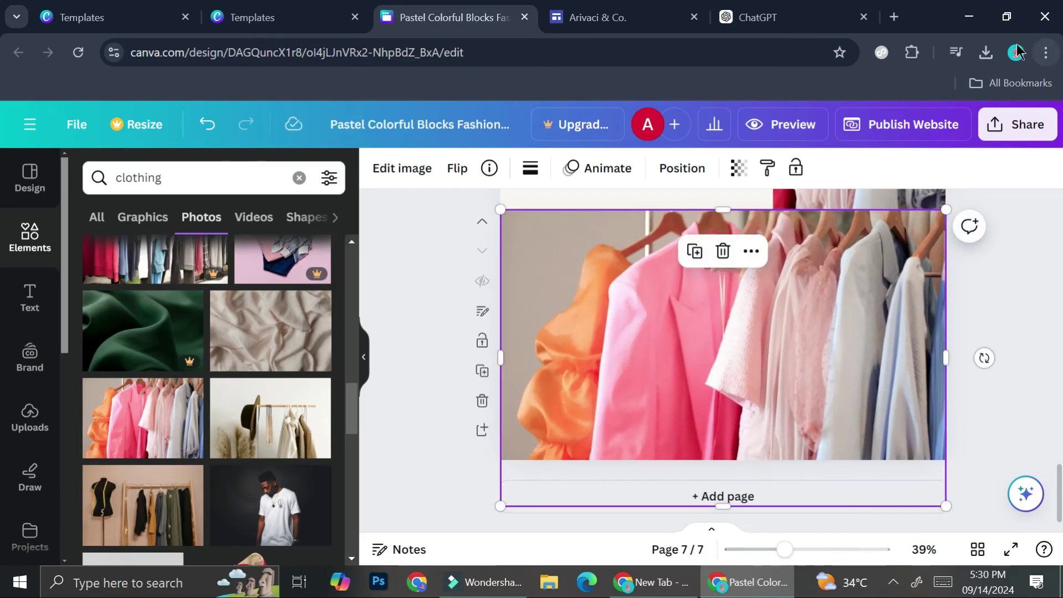
Step: Copy the Canva design's collaboration link from the Share menu
left_click(1016, 124)
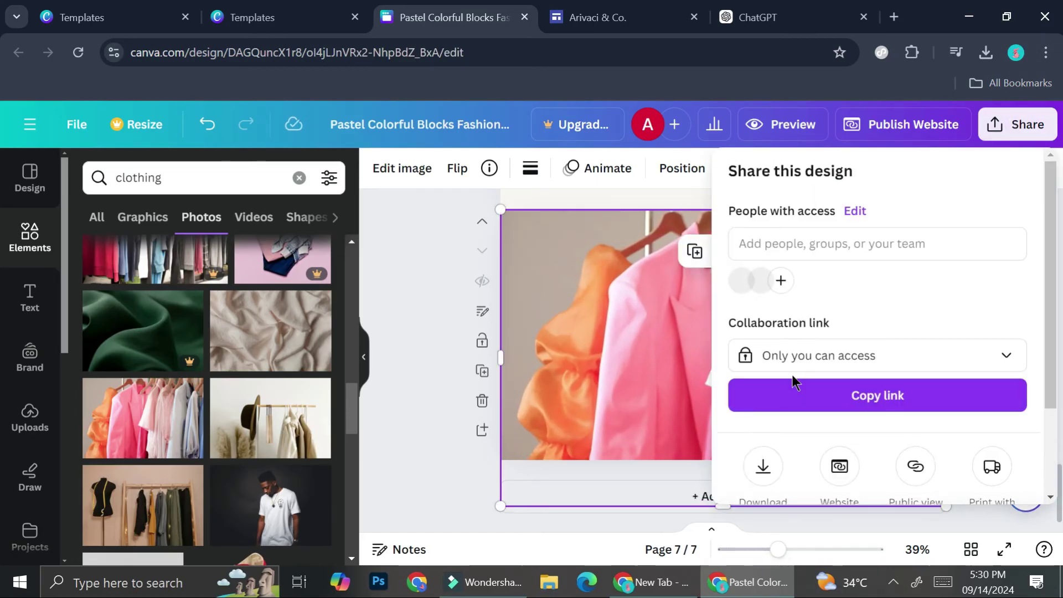
scroll(793, 374, "down", 2)
left_click(787, 291)
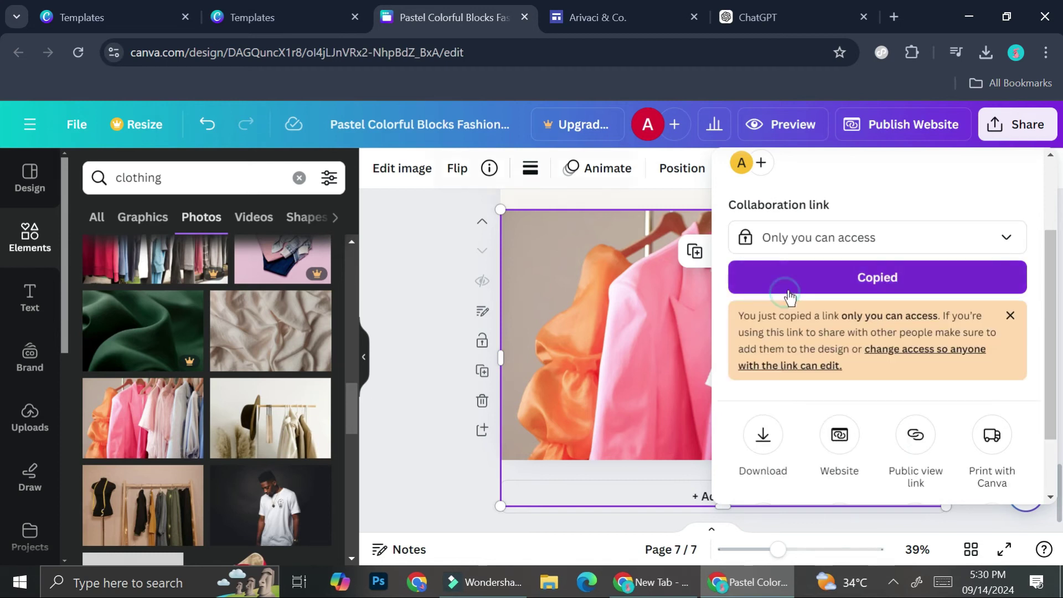
Step: Download only the current page 7 as a PNG image
left_click(749, 468)
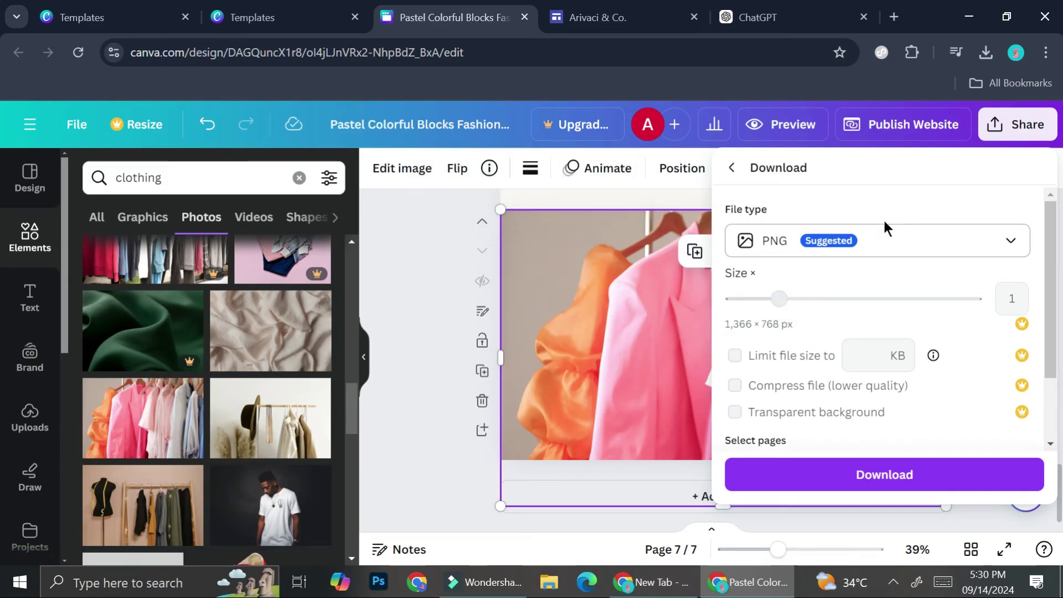
scroll(856, 334, "down", 2)
left_click(828, 384)
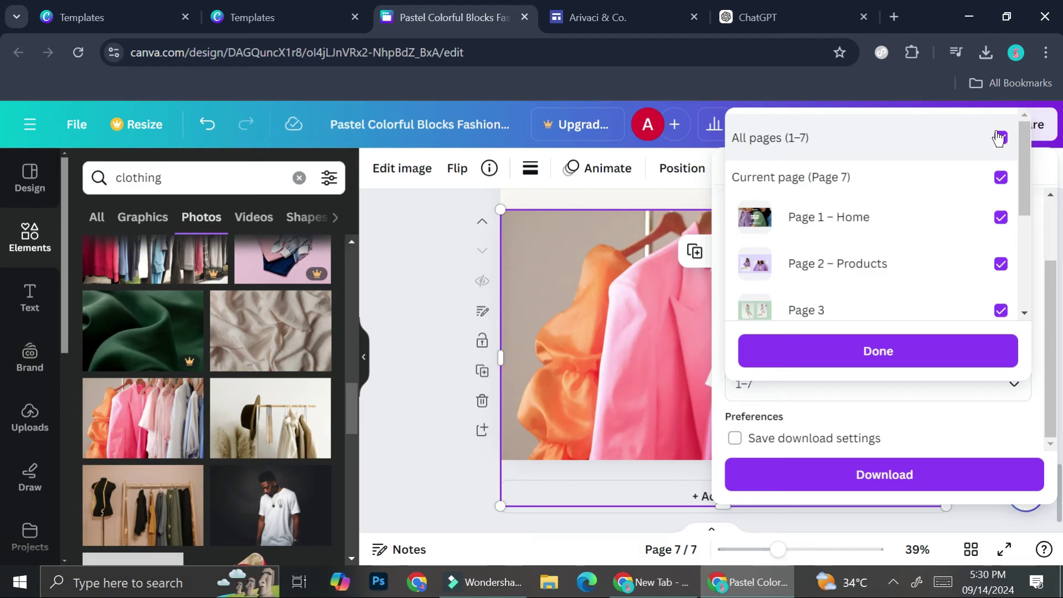
left_click(1000, 138)
left_click(1001, 177)
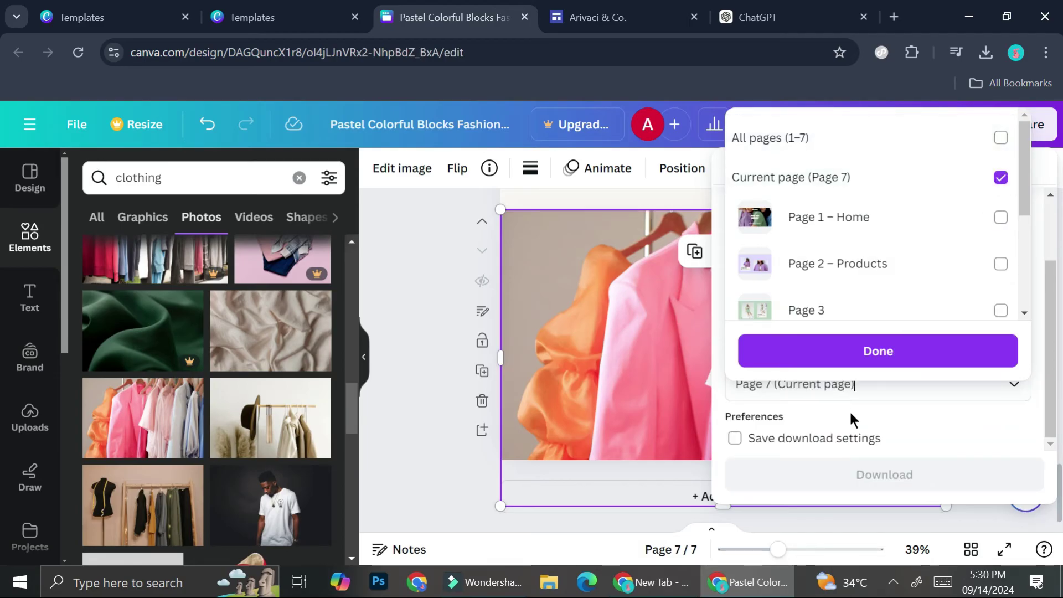
left_click(871, 358)
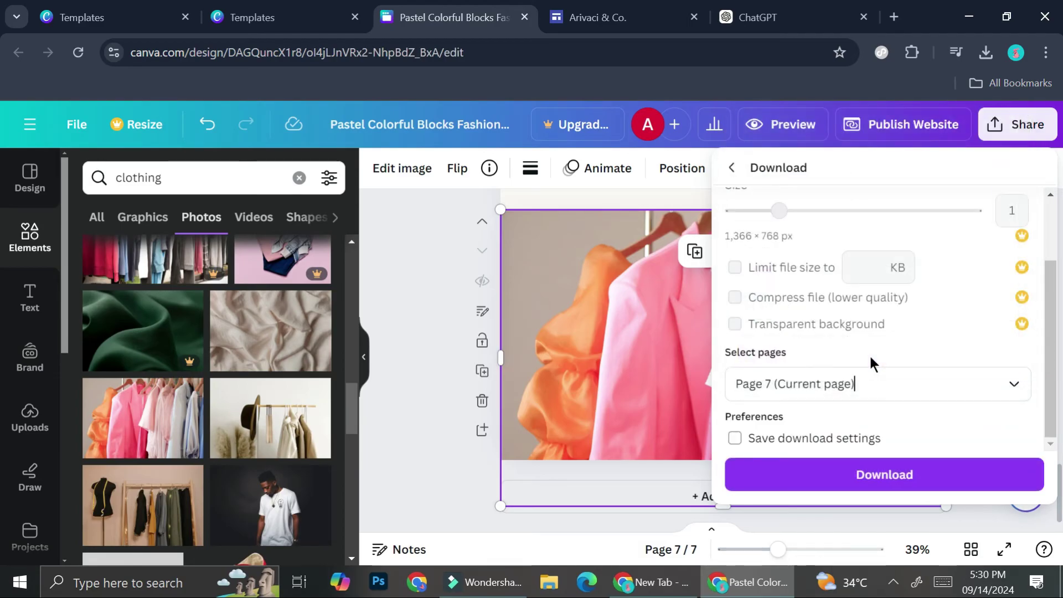
left_click(835, 475)
key("ctrl+Tab")
Step: Upload the downloaded clothing-rack PNG as the Sites header background, then start publishing
left_click(109, 421)
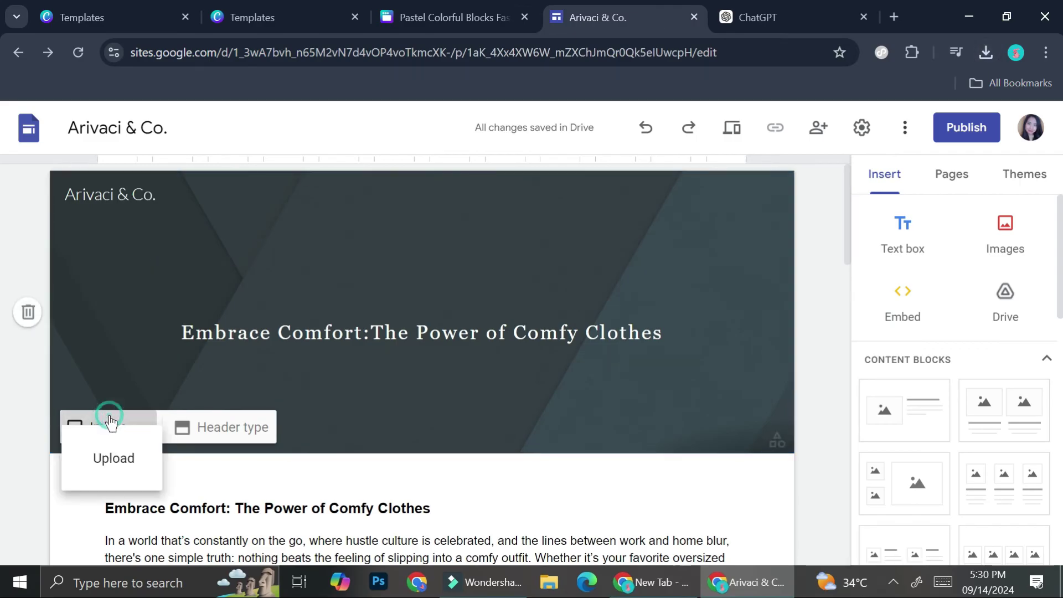
left_click(109, 475)
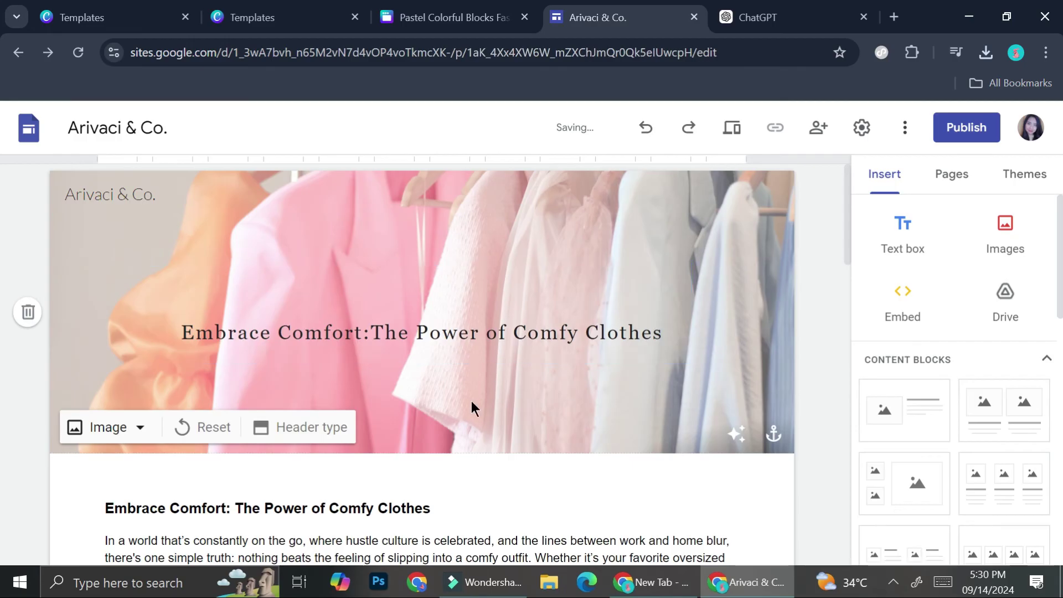
scroll(471, 401, "down", 12)
scroll(471, 401, "down", 10)
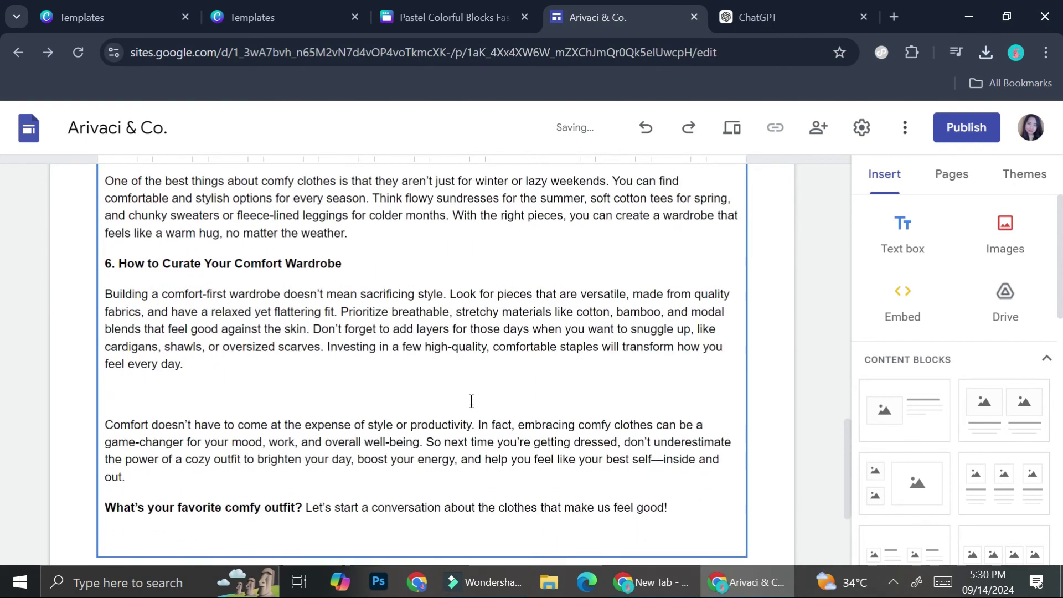
scroll(471, 401, "up", 12)
scroll(471, 400, "up", 8)
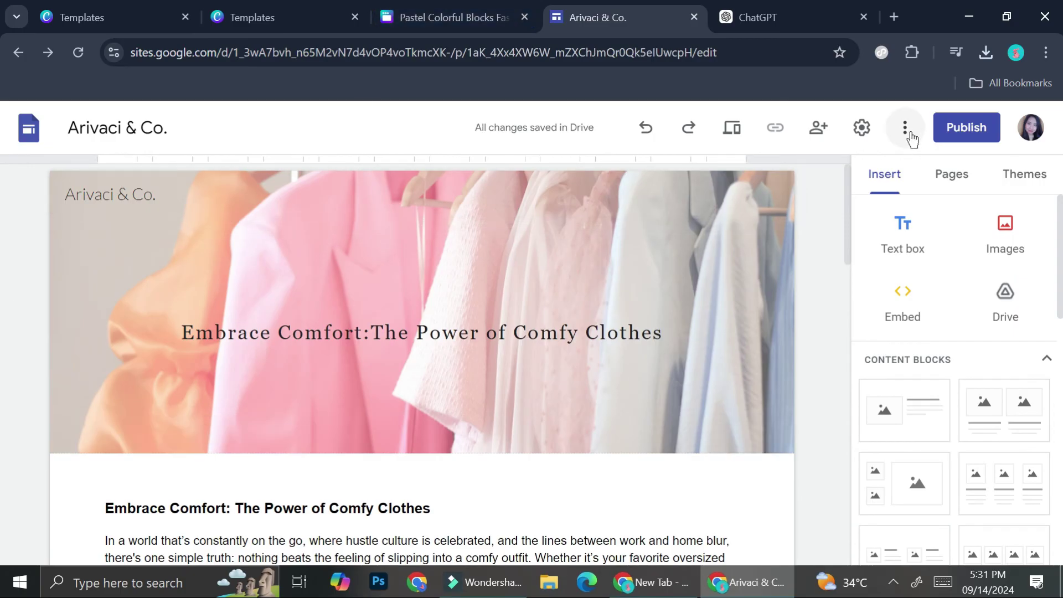
left_click(941, 135)
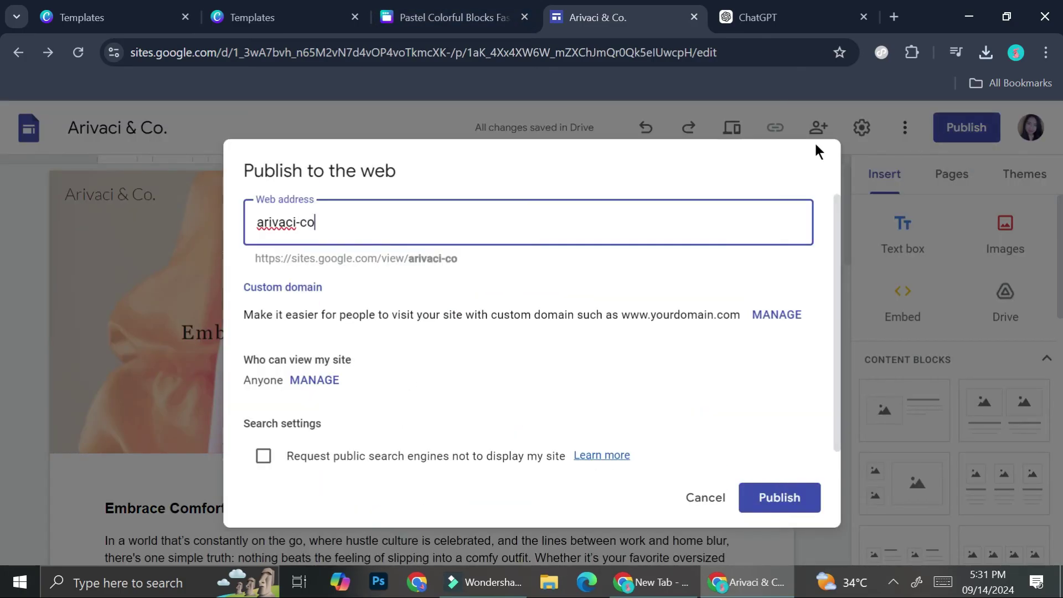
Step: Publish the site at sites.google.com/view/arivaci-co and select the live page's URL
left_click(799, 497)
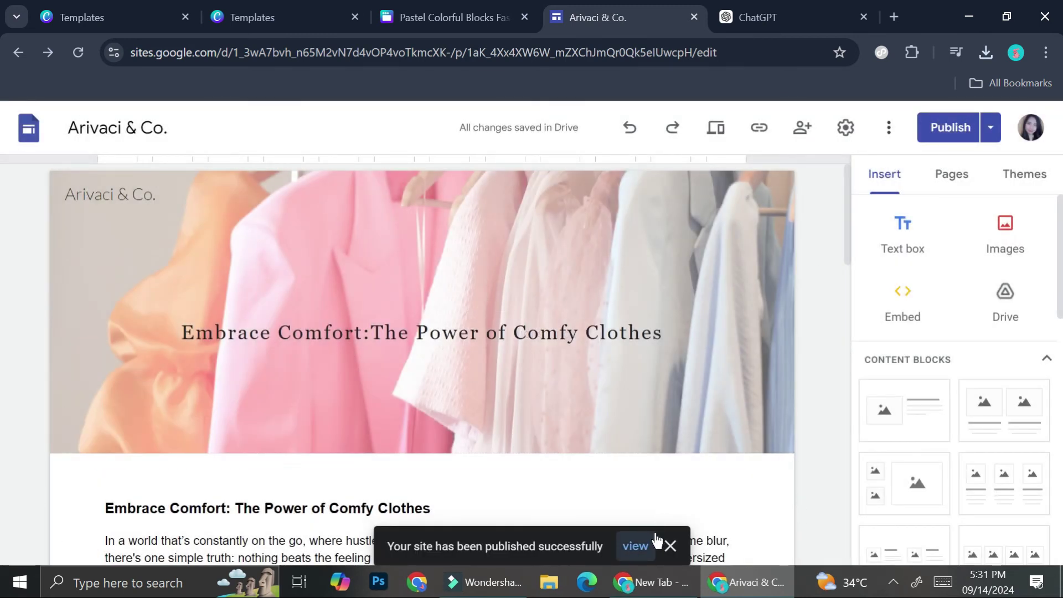
left_click(635, 546)
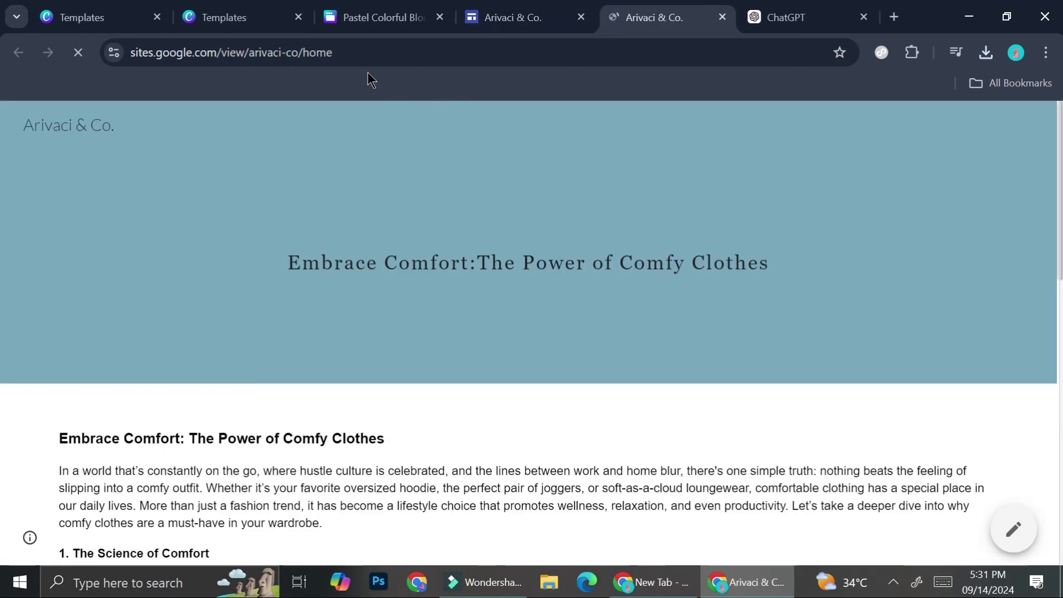
left_click(361, 58)
key("ctrl+c")
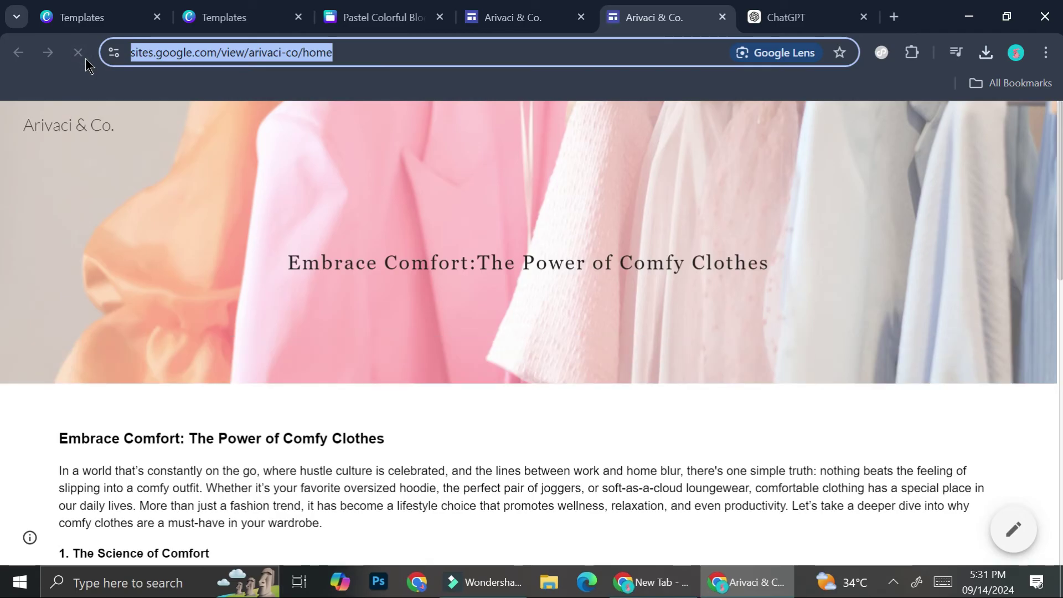
Step: Delete the extra page 7 and link page 6's 'Read More...' to sites.google.com/view/arivaci-co/home
left_click(434, 11)
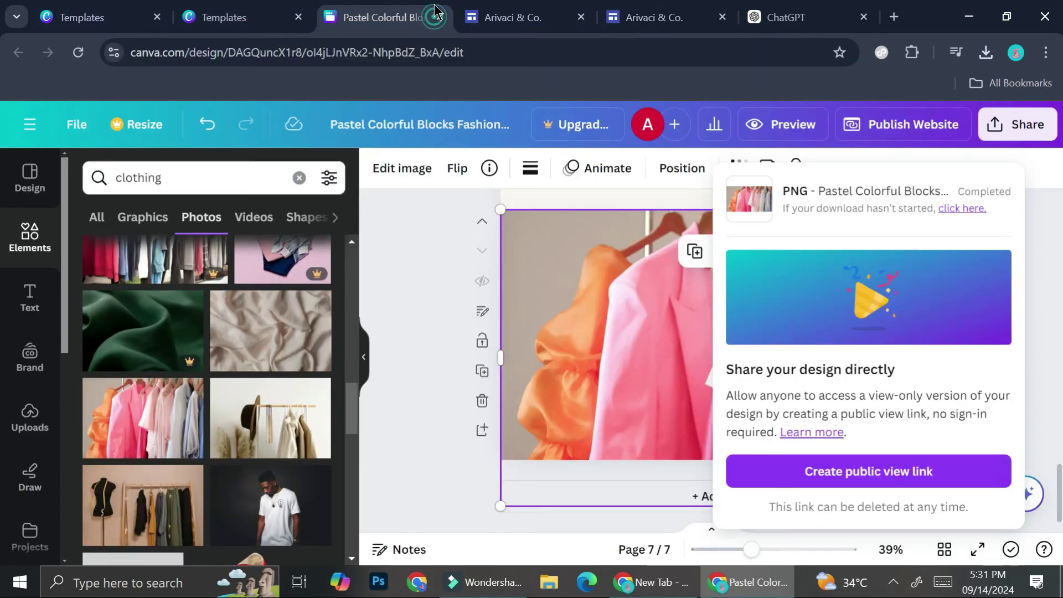
left_click(476, 405)
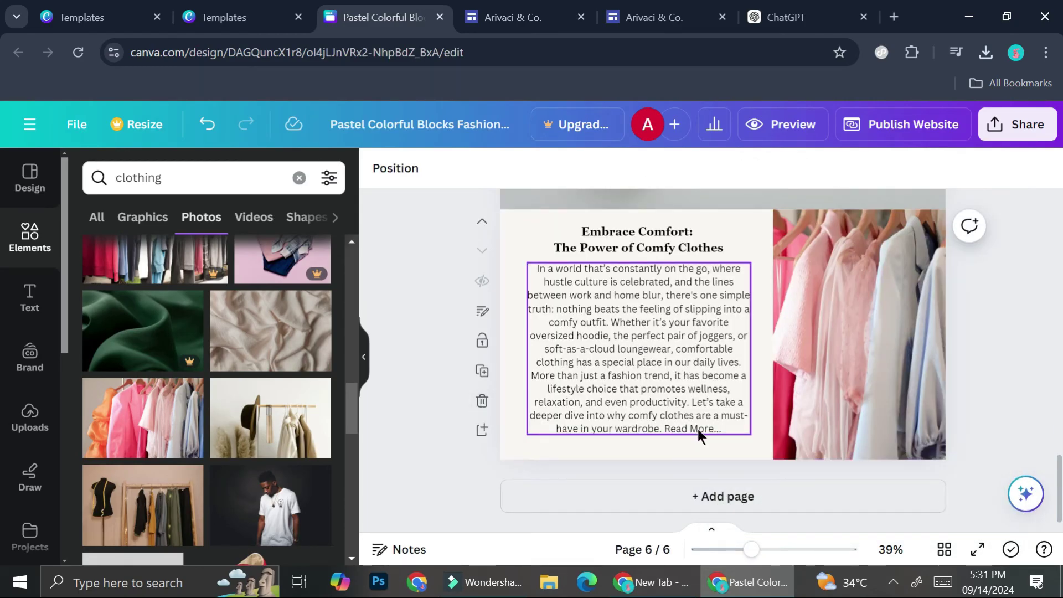
left_click(698, 430)
left_click(718, 416)
left_click_drag(723, 429, 670, 434)
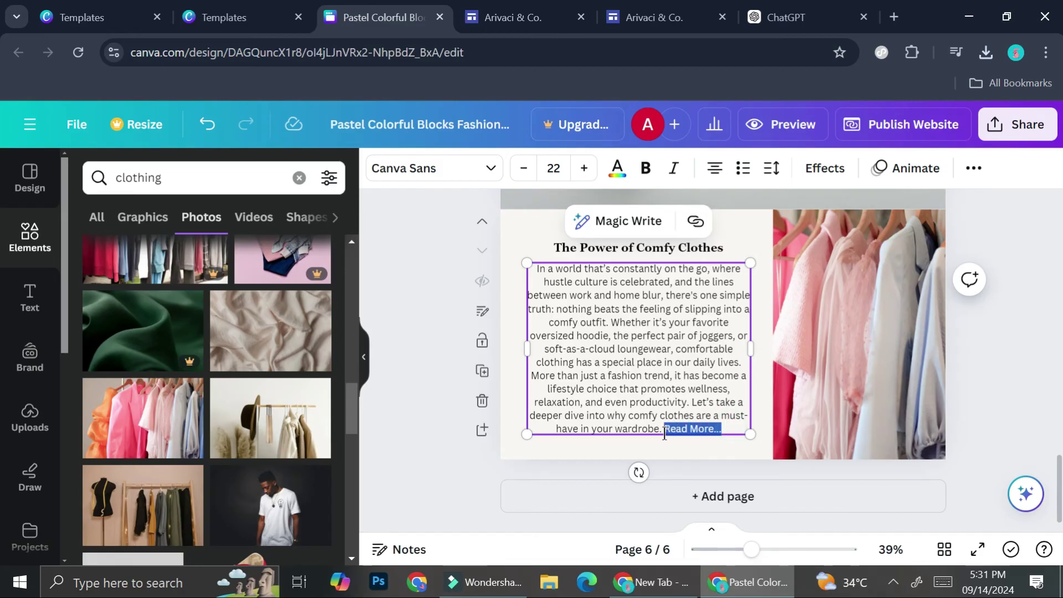
left_click(696, 223)
key("ctrl+v")
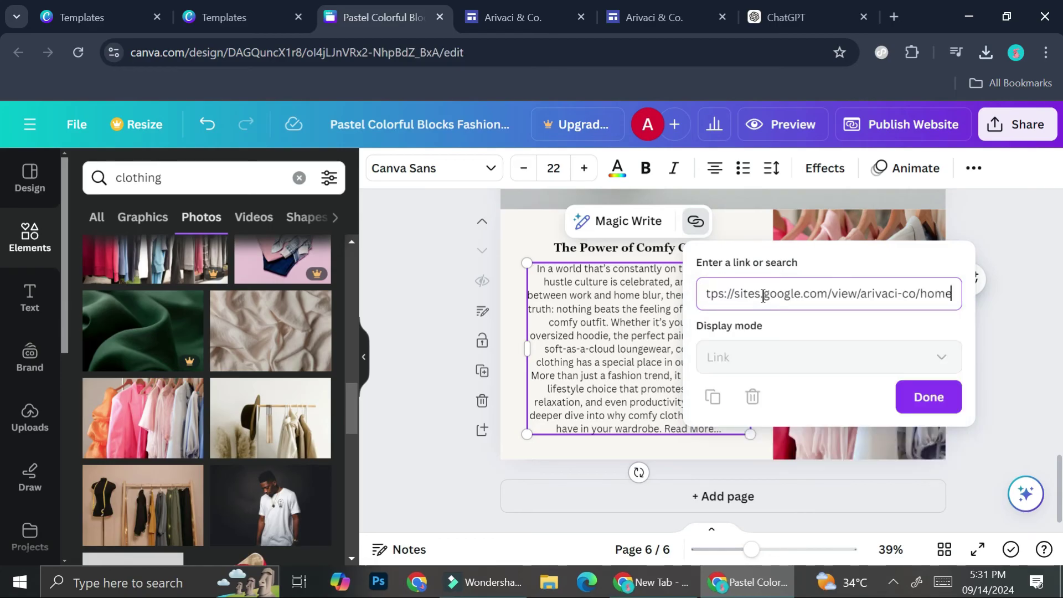
left_click(954, 403)
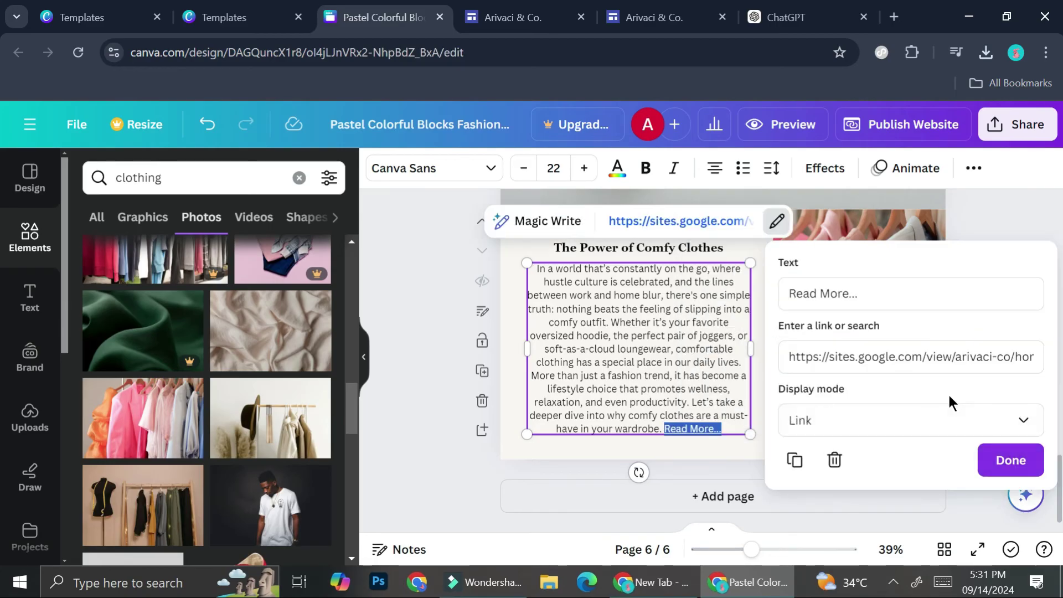
Step: Select the whole 'Embrace Comfort: The Power of Comfy Clothes' heading for linking
left_click(680, 248)
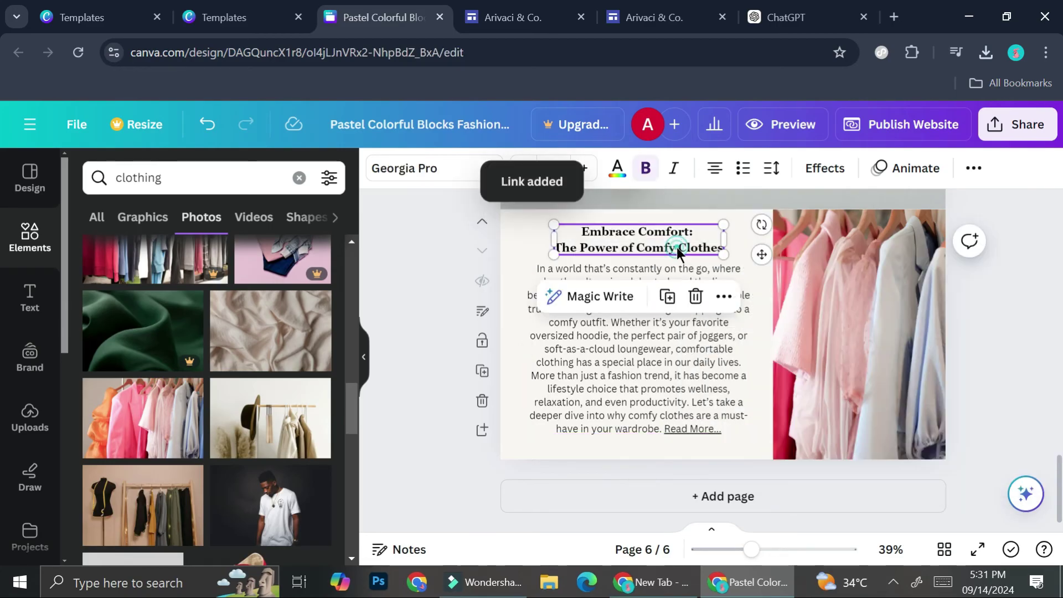
key("ctrl+k")
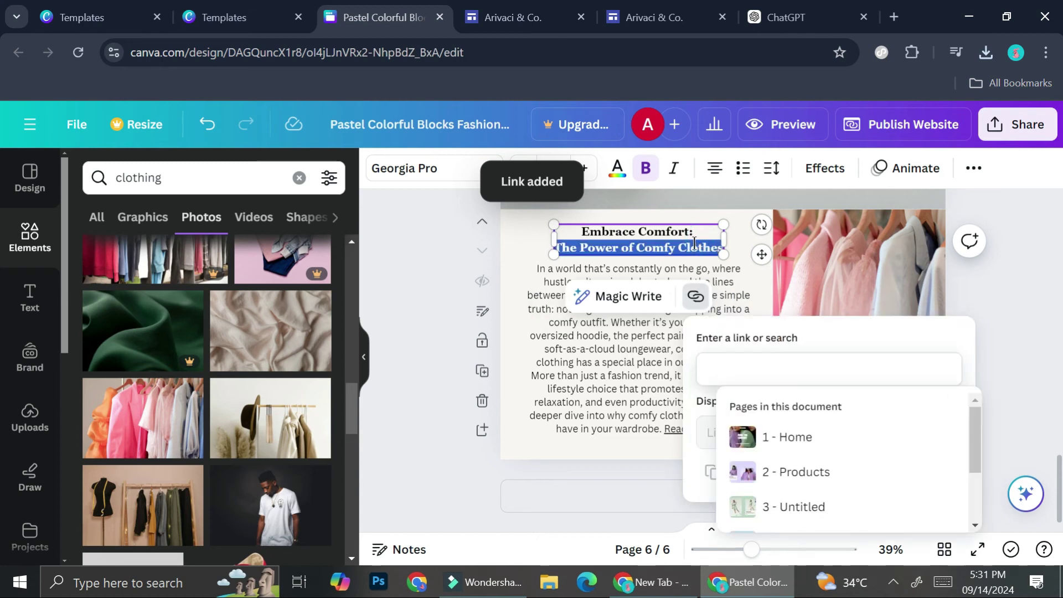
left_click_drag(584, 228, 721, 247)
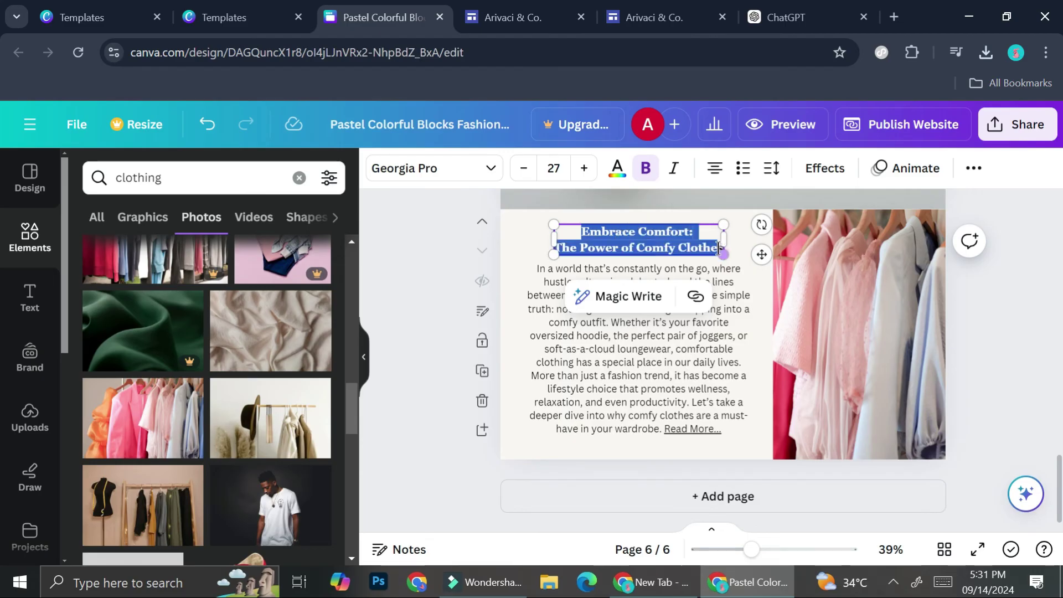
Step: Link the Embrace Comfort heading to sites.google.com/view/arivaci-co/home, then deselect the text
left_click(697, 301)
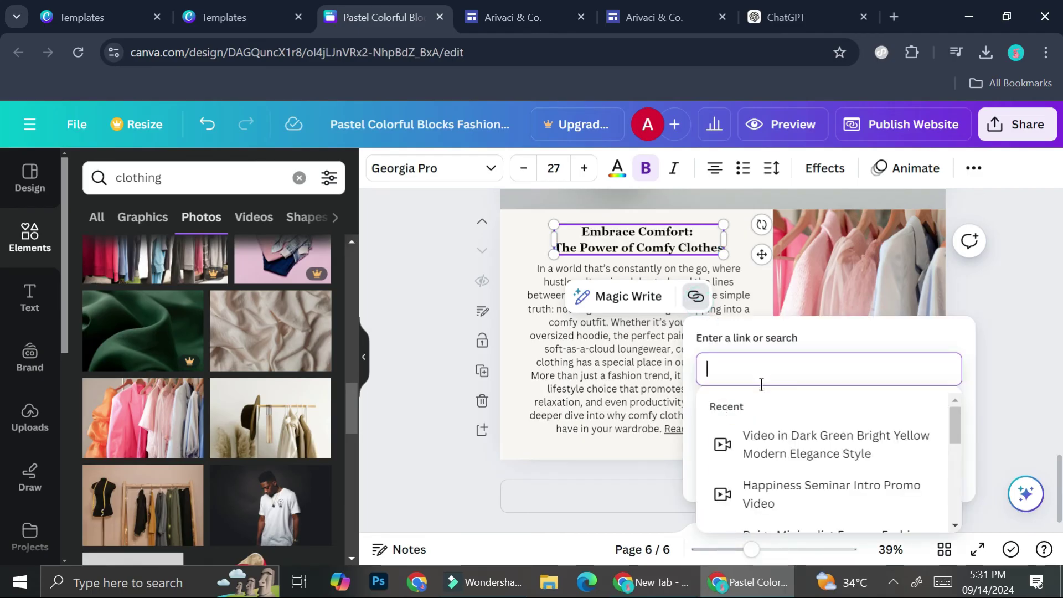
key("ctrl+v")
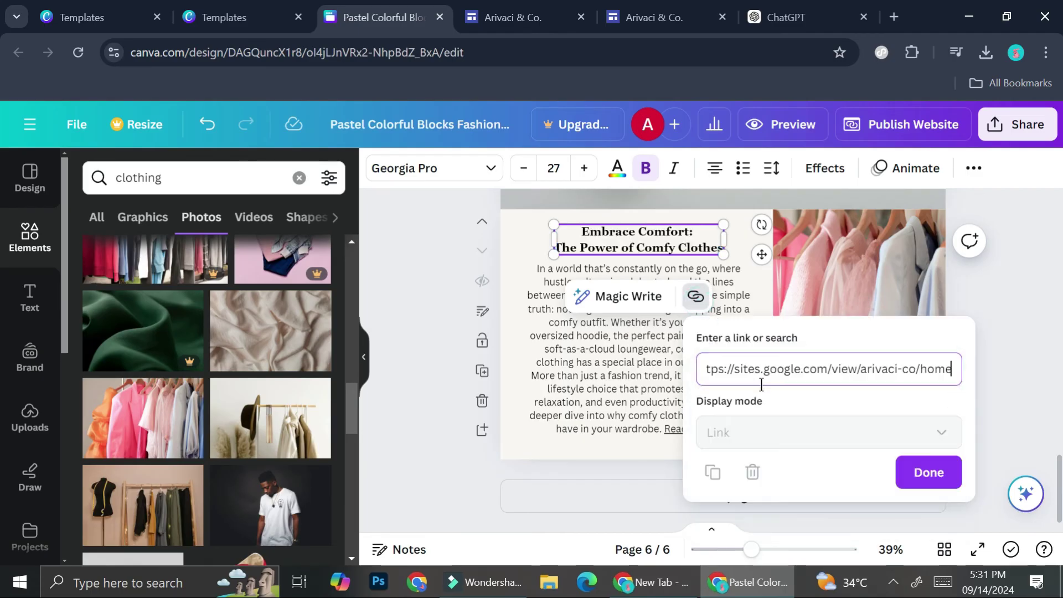
left_click(929, 474)
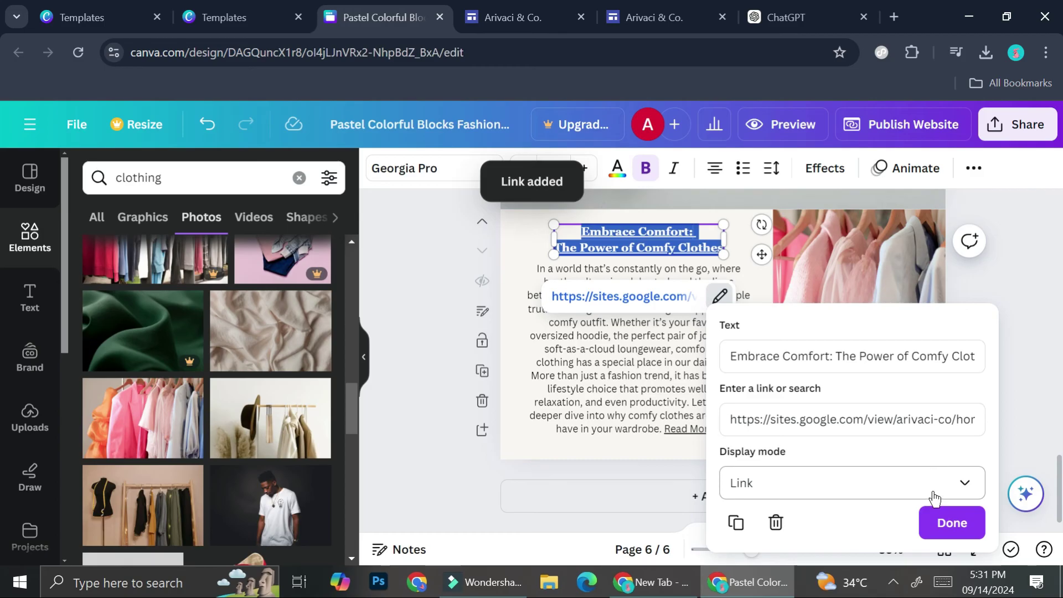
left_click(930, 523)
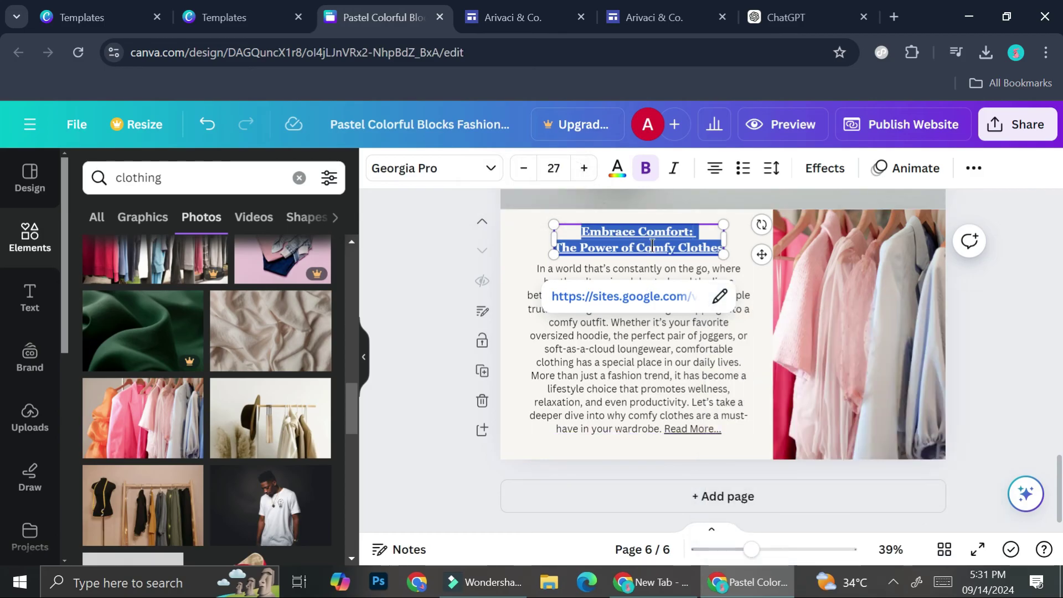
left_click(538, 248)
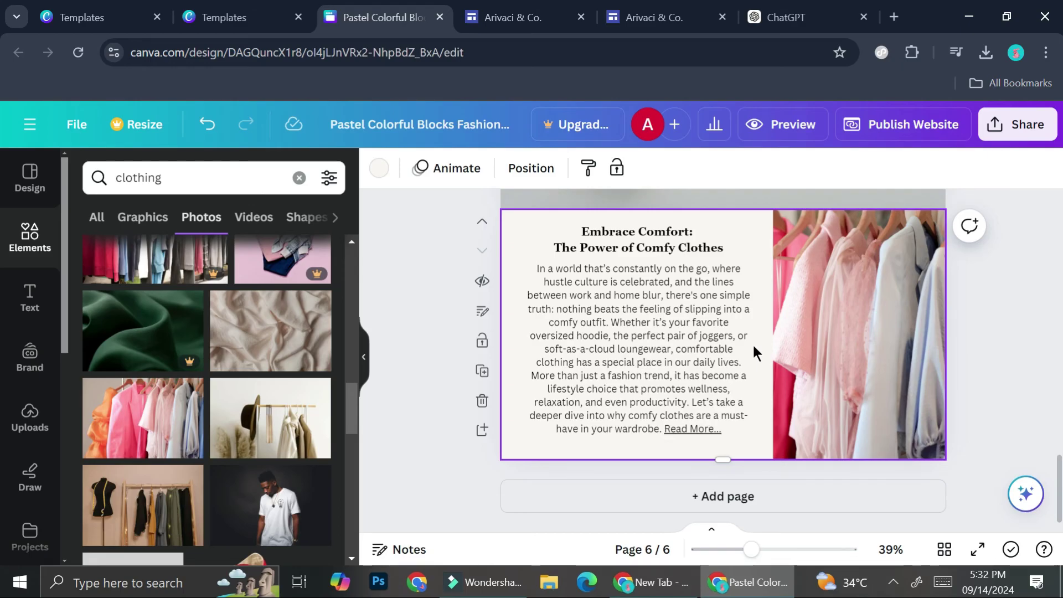
Step: Publish the design to pastelclothing.my.canva.site and scroll the live page to the Read More excerpt
left_click(935, 132)
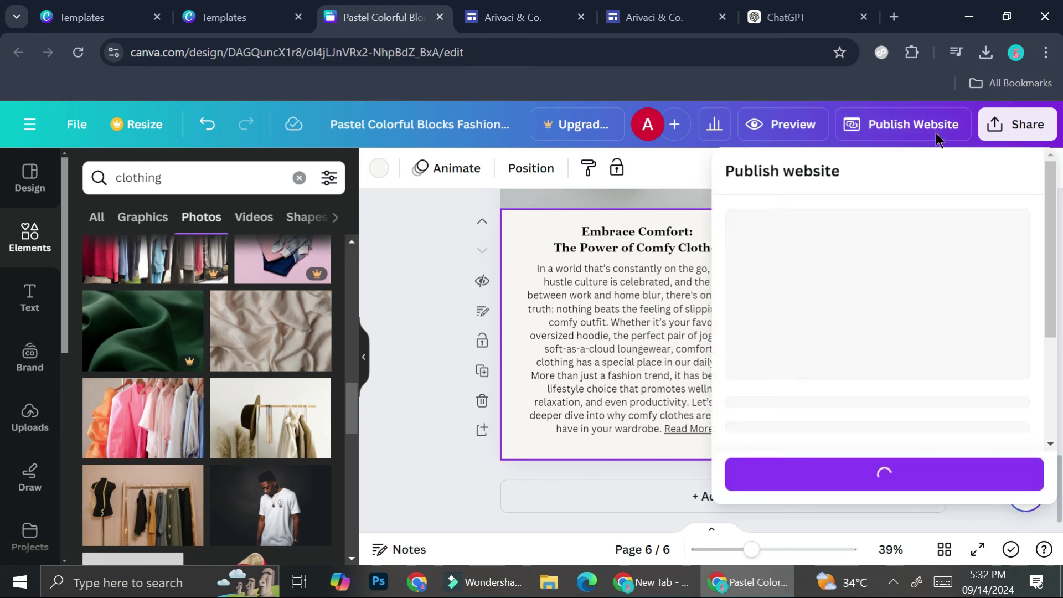
scroll(841, 346, "down", 3)
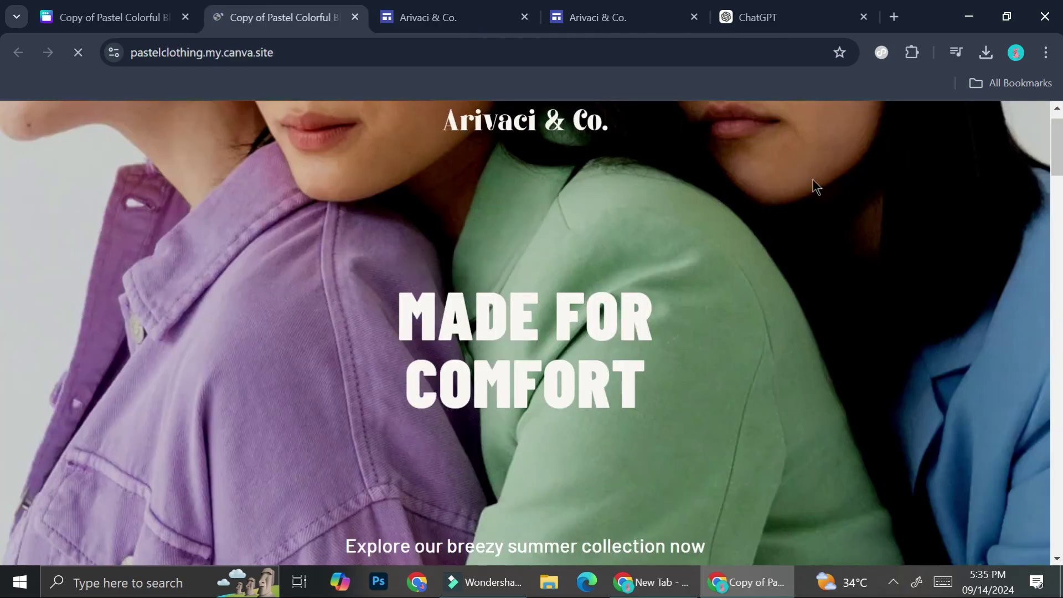
scroll(705, 408, "down", 10)
scroll(705, 408, "down", 15)
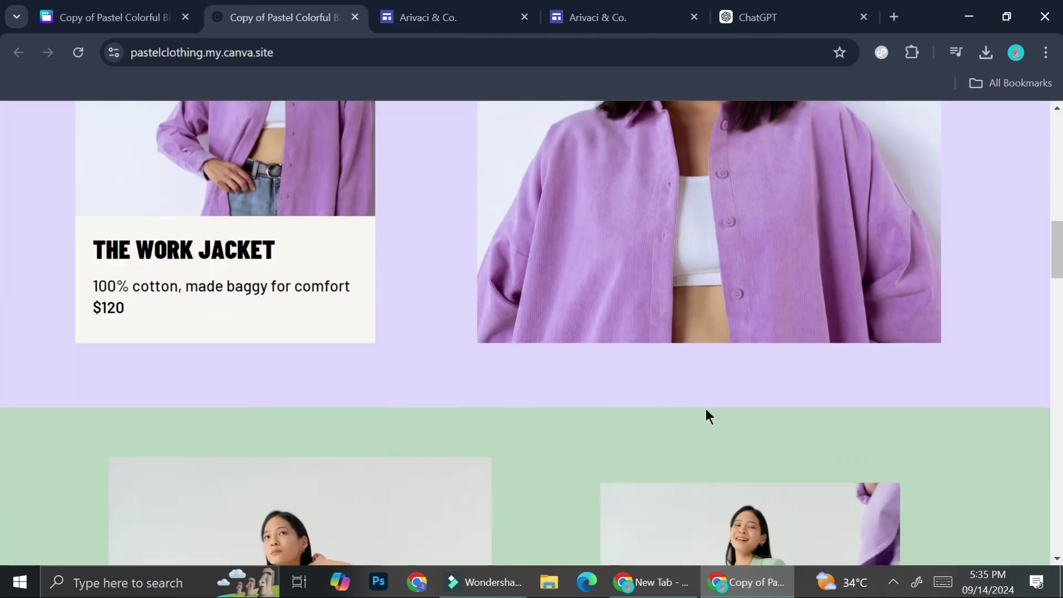
scroll(705, 409, "down", 3)
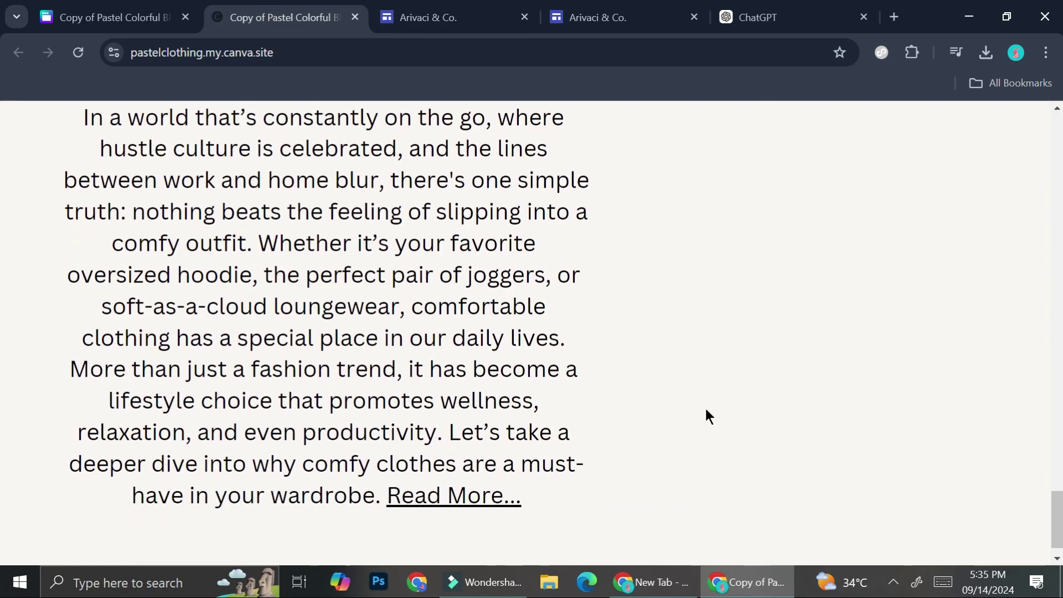
scroll(706, 409, "up", 3)
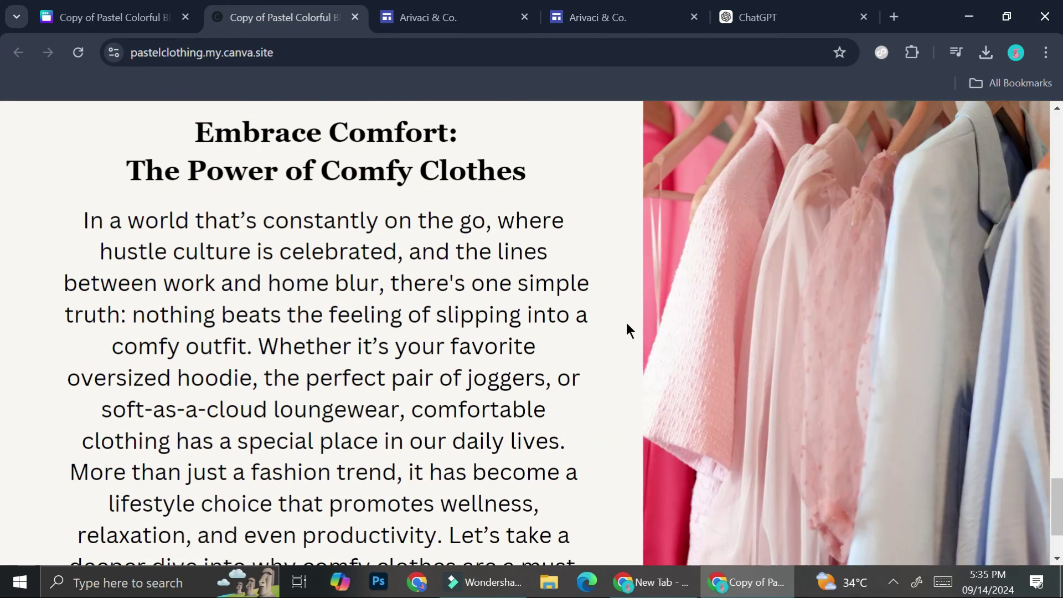
scroll(623, 320, "up", 2)
scroll(624, 319, "down", 5)
scroll(623, 315, "down", 1)
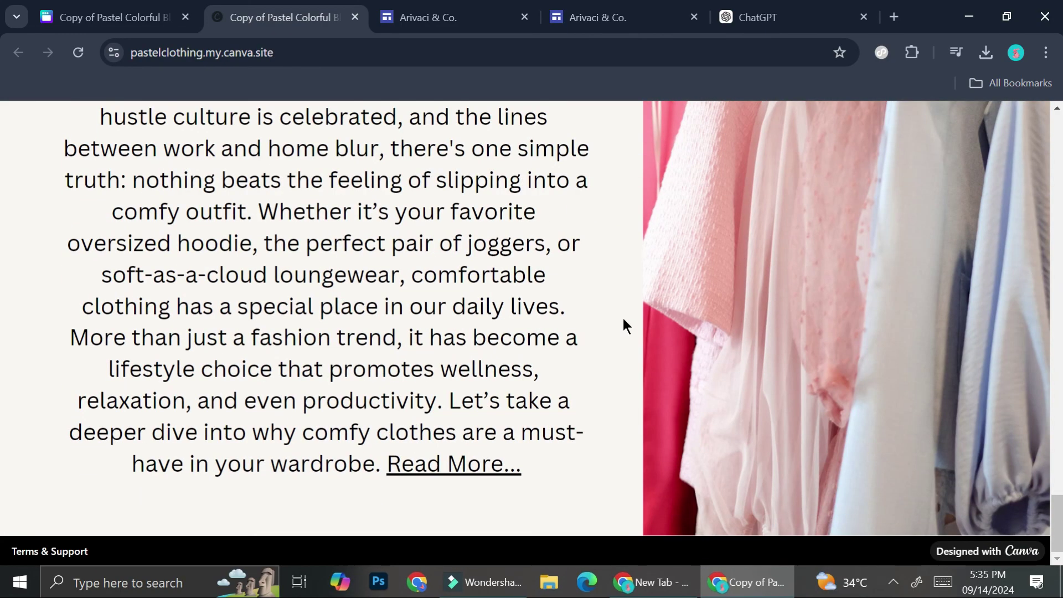
Step: Follow Read More on the live Canva site and scroll through the Google Sites article
left_click(464, 475)
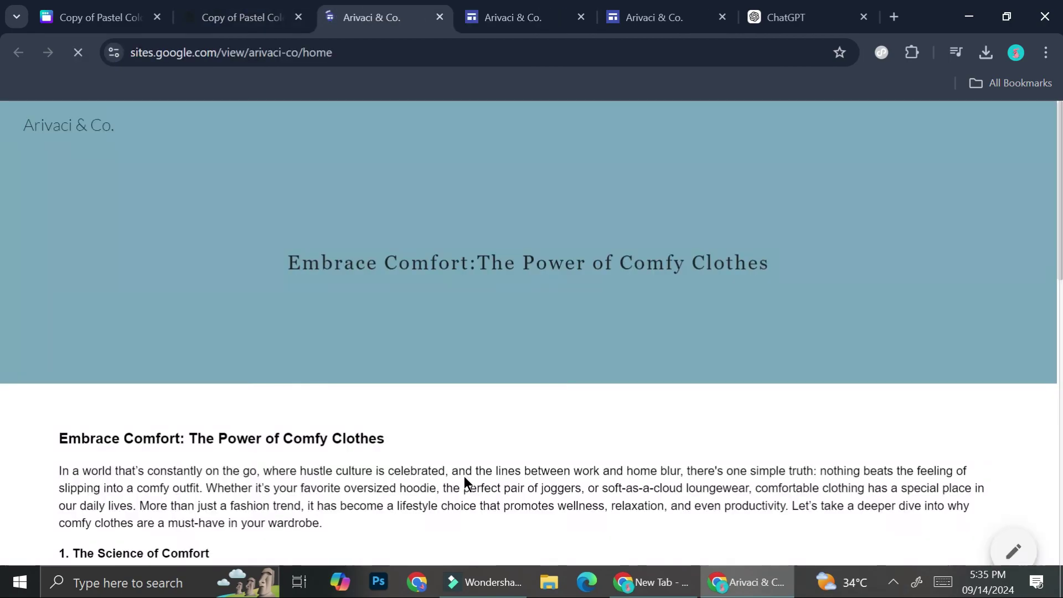
scroll(502, 365, "down", 5)
scroll(501, 360, "down", 10)
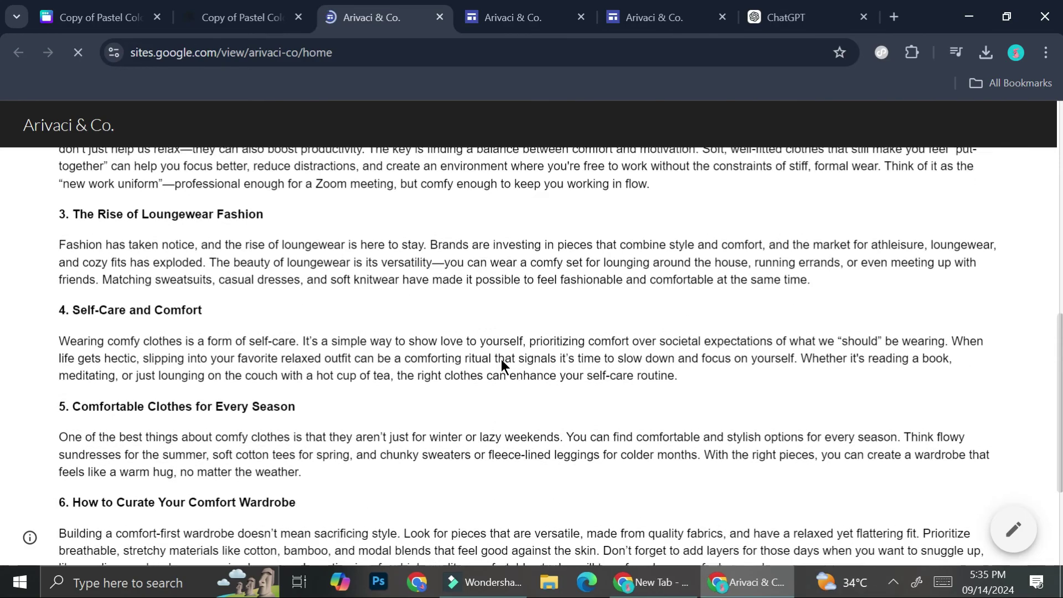
scroll(501, 360, "up", 13)
scroll(501, 360, "up", 2)
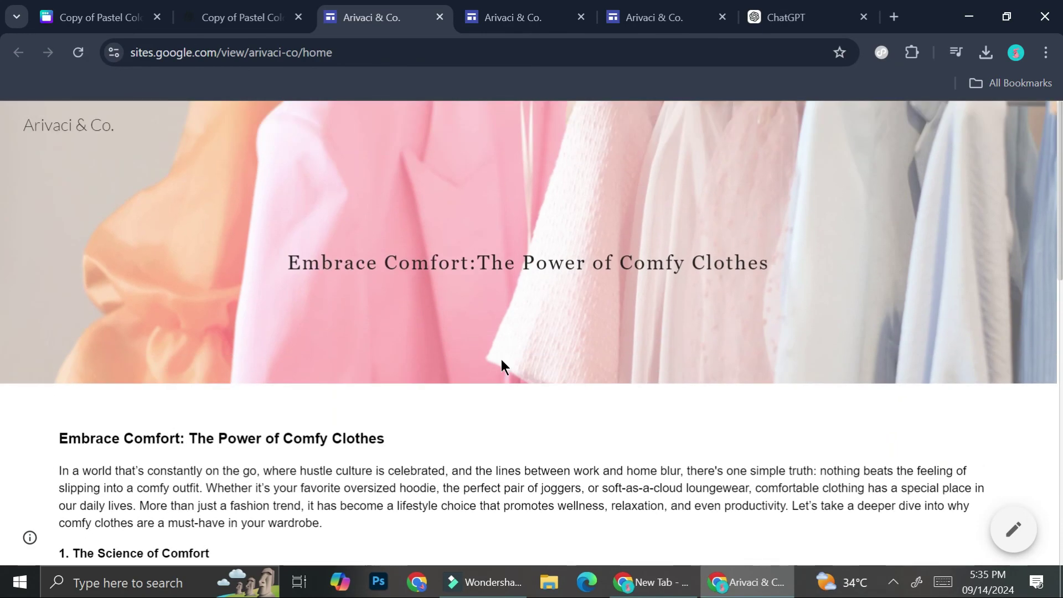
Step: Back on the Canva site, test the Embrace Comfort heading link to the Google Site
left_click(269, 15)
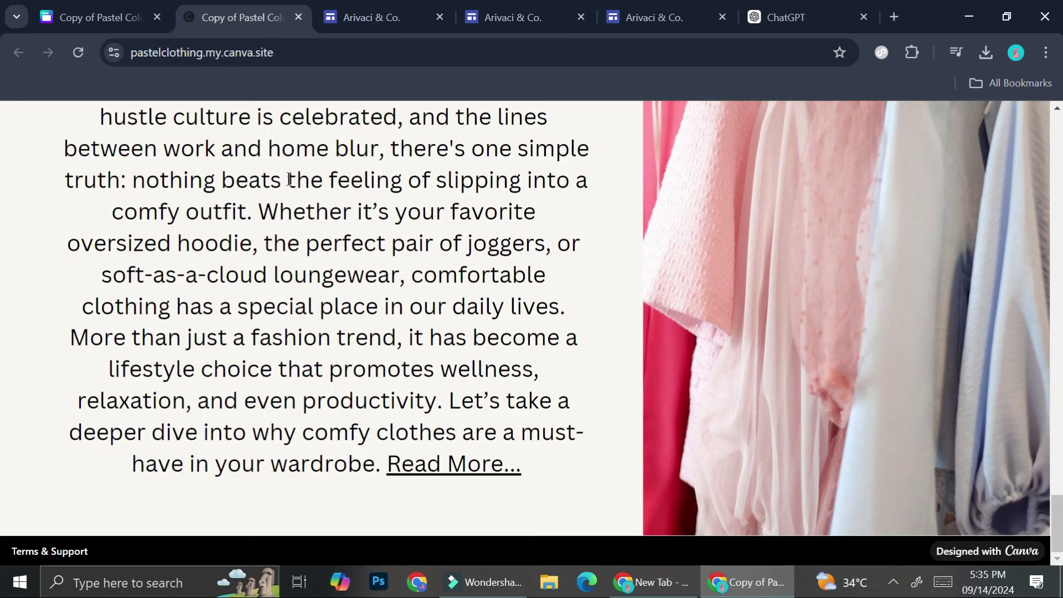
scroll(287, 188, "up", 5)
left_click(266, 318)
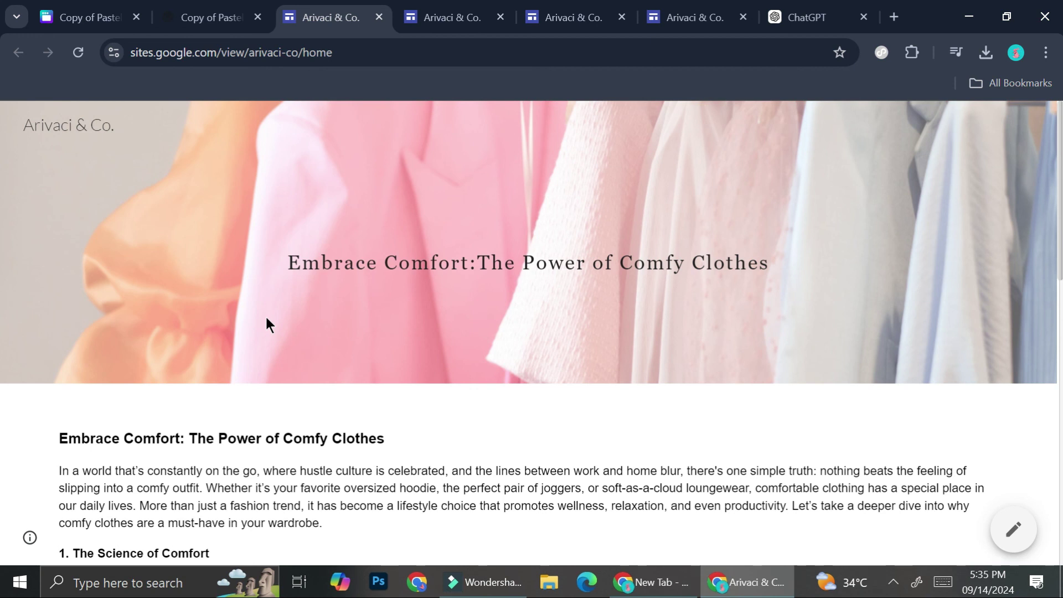
scroll(266, 324, "down", 5)
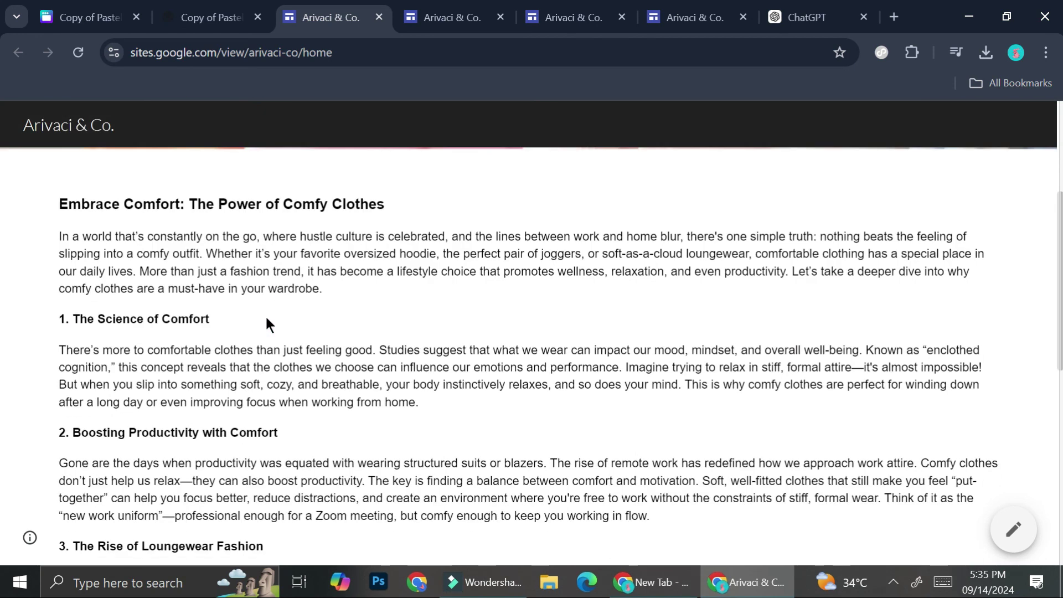
Step: Compare the published Canva site with the Google Sites Embrace Comfort article across tabs
left_click(191, 5)
scroll(307, 242, "up", 15)
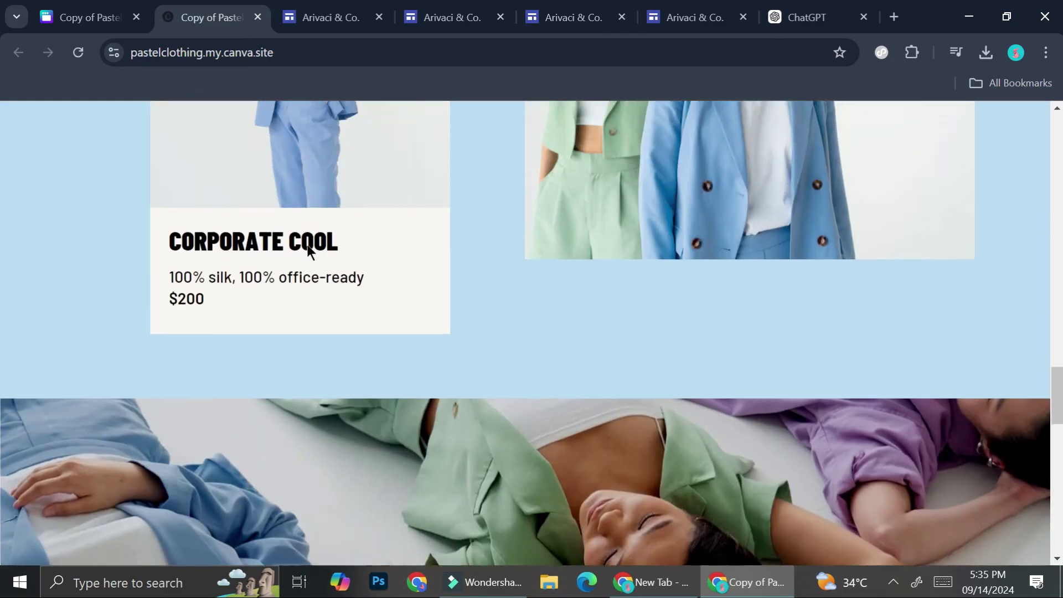
scroll(307, 244, "up", 15)
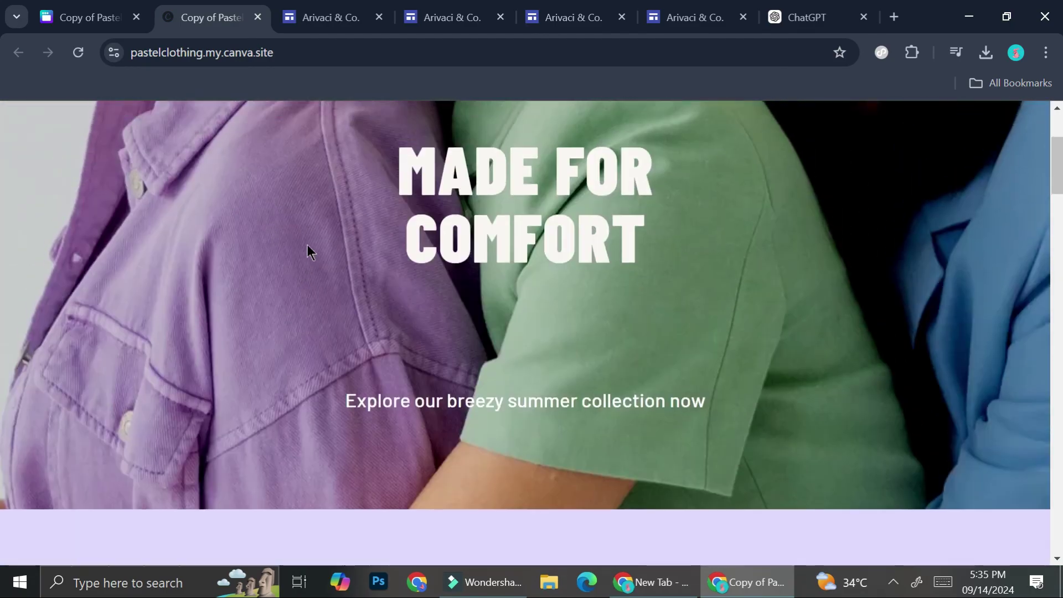
scroll(308, 245, "down", 20)
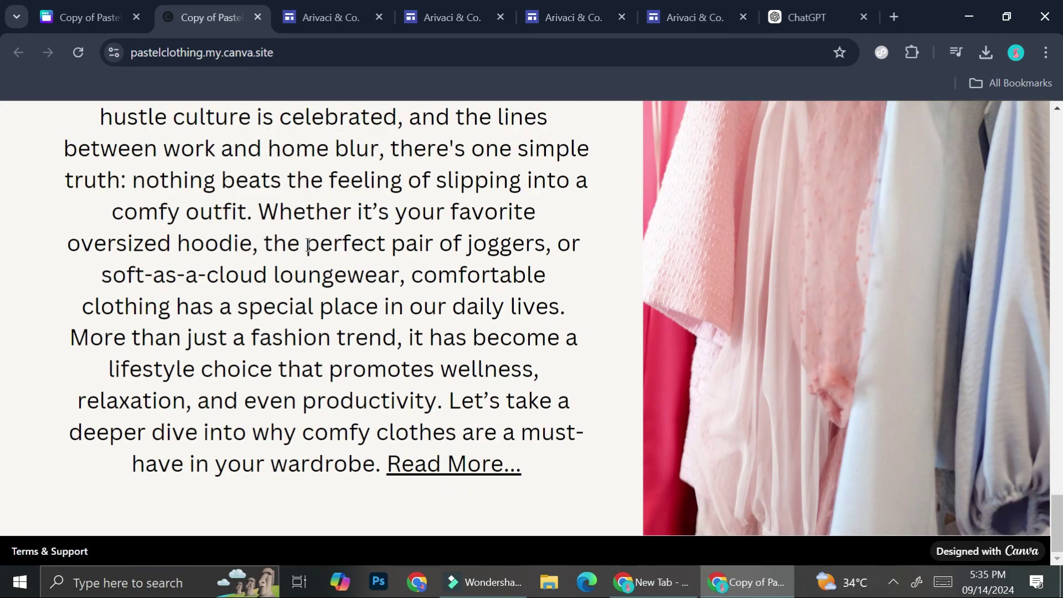
scroll(307, 244, "up", 5)
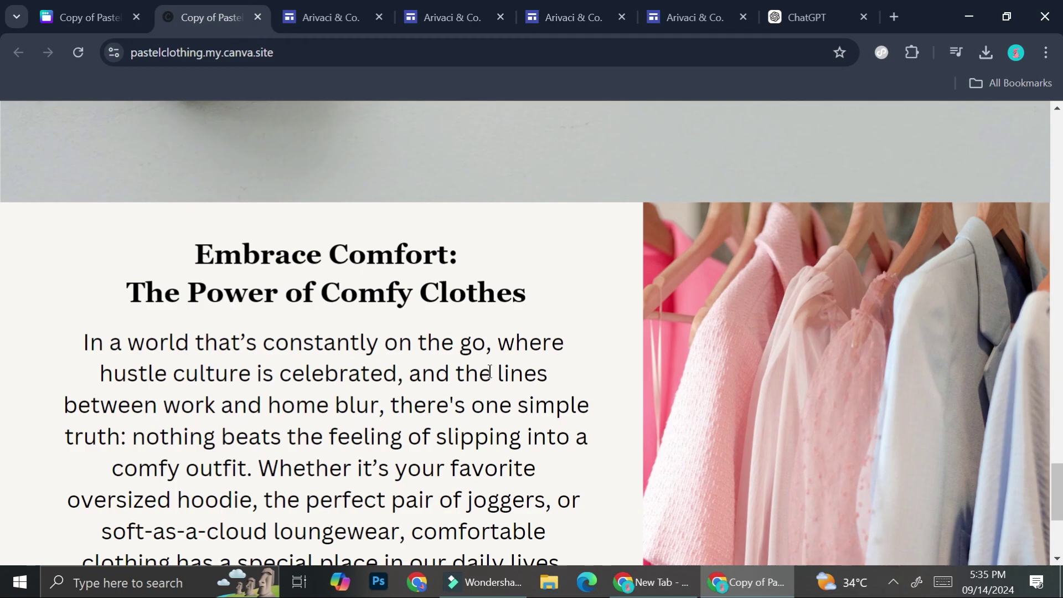
scroll(490, 371, "down", 5)
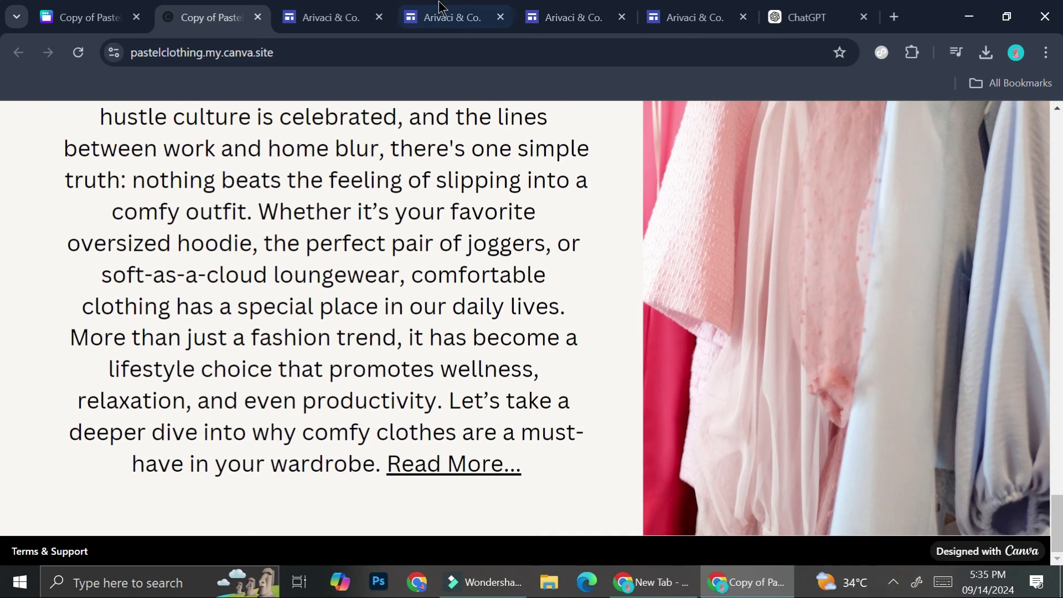
left_click(315, 11)
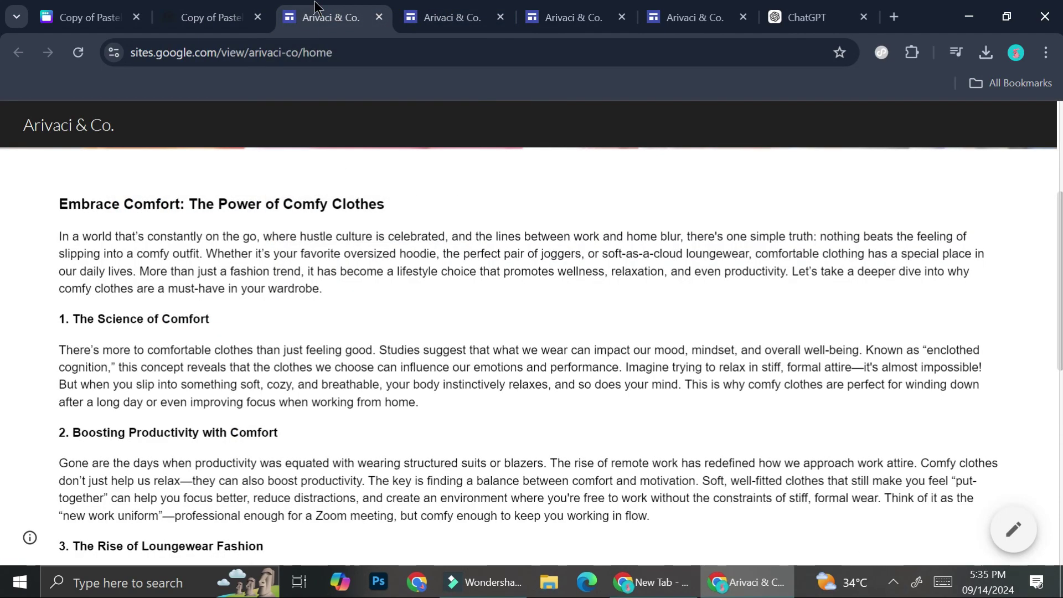
scroll(281, 230, "up", 5)
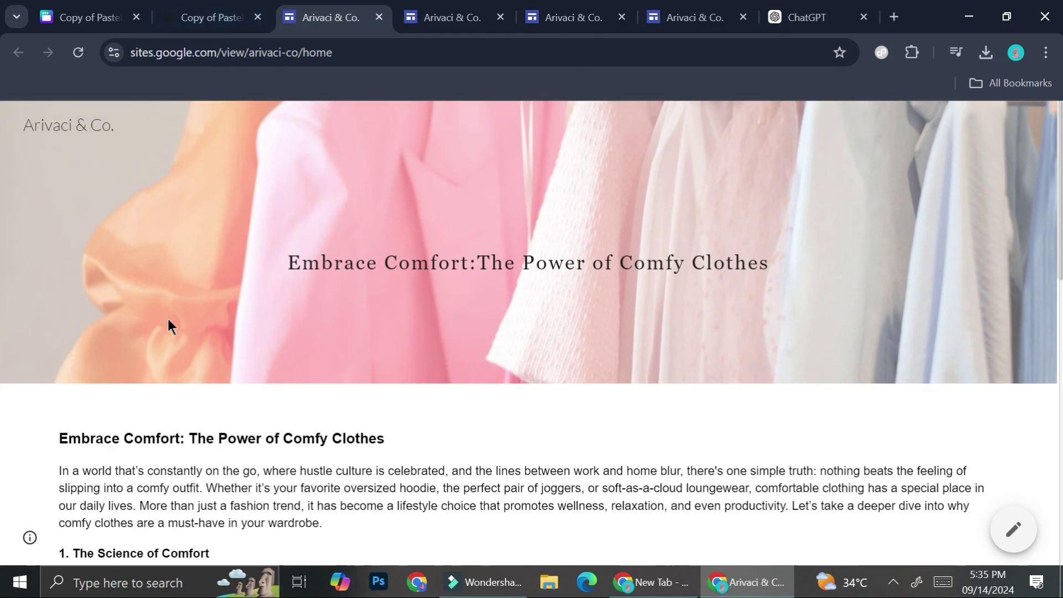
scroll(215, 191, "down", 4)
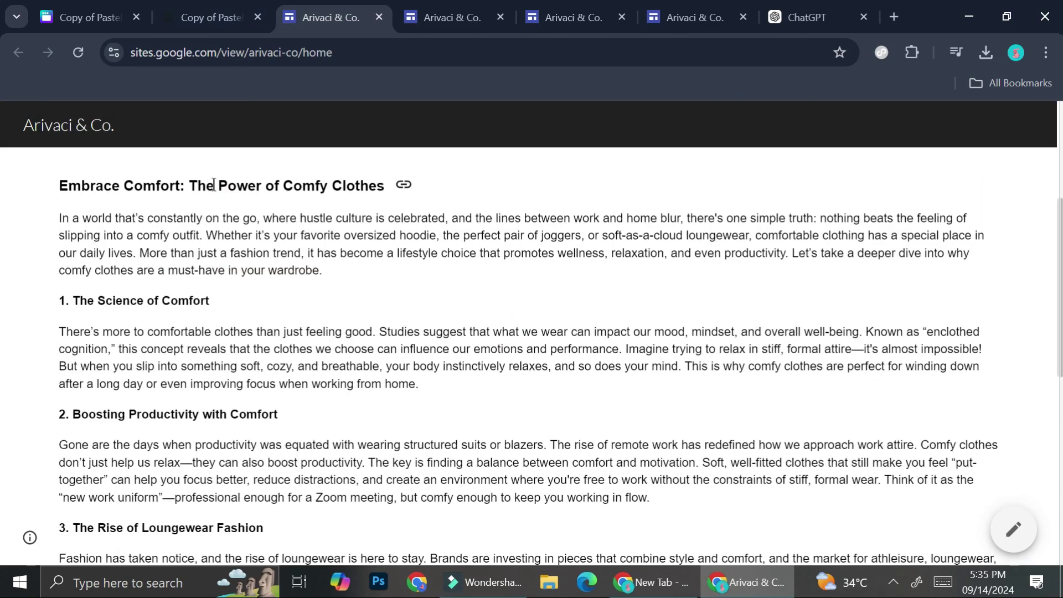